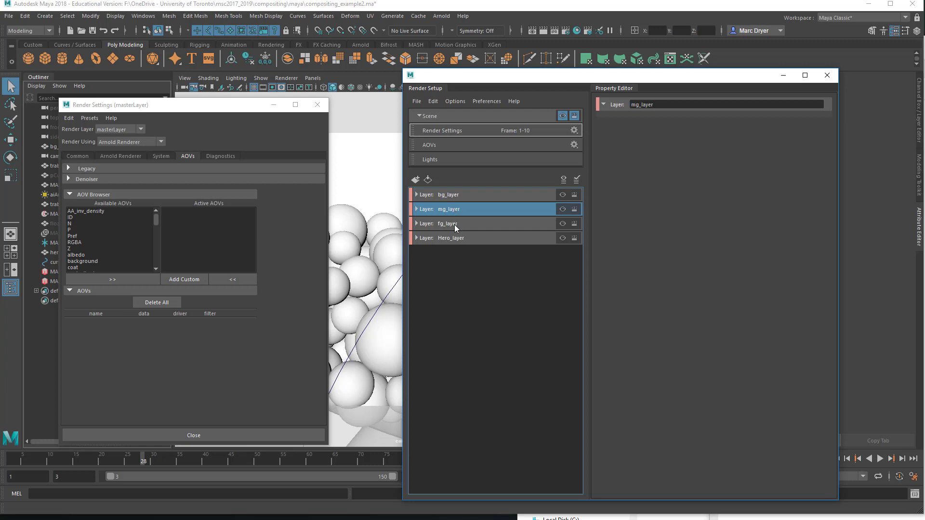
Step: Select Hero_layer and expand it to review its collections, then collapse it again
left_click(455, 223)
left_click(455, 239)
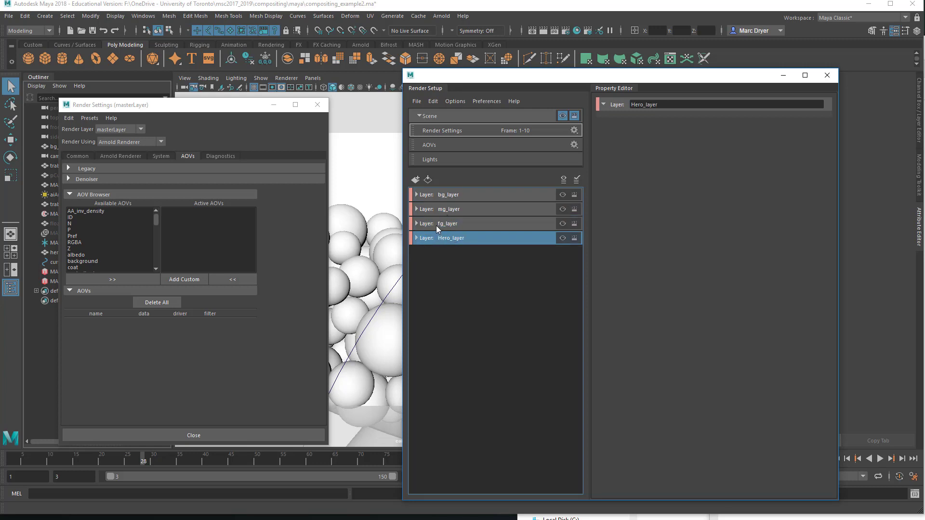
left_click(417, 238)
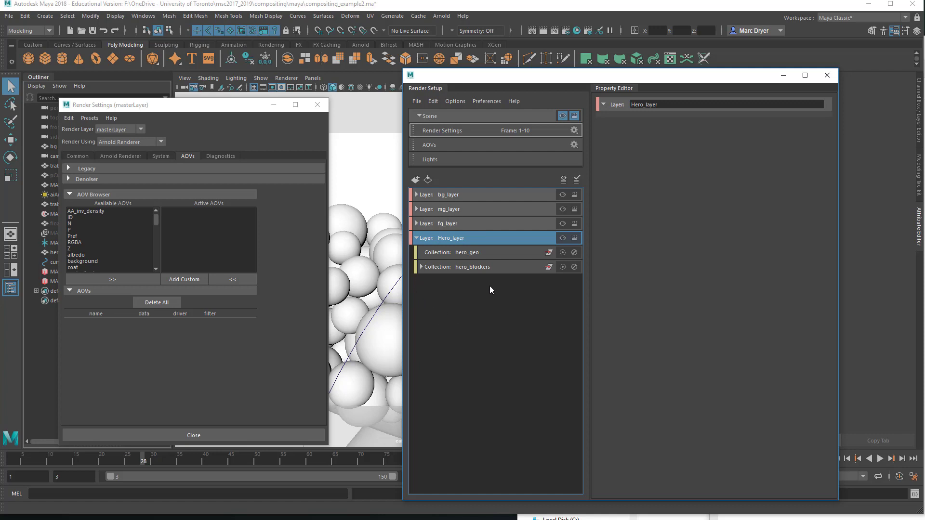
left_click(417, 238)
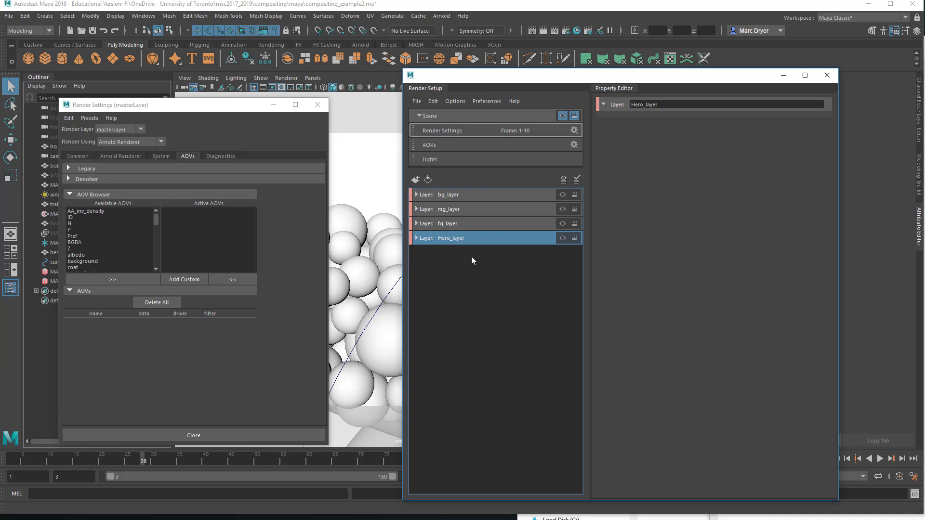
Step: Try appending an underscore after <RenderLayer> in the file name prefix in the Common render settings
left_click(77, 156)
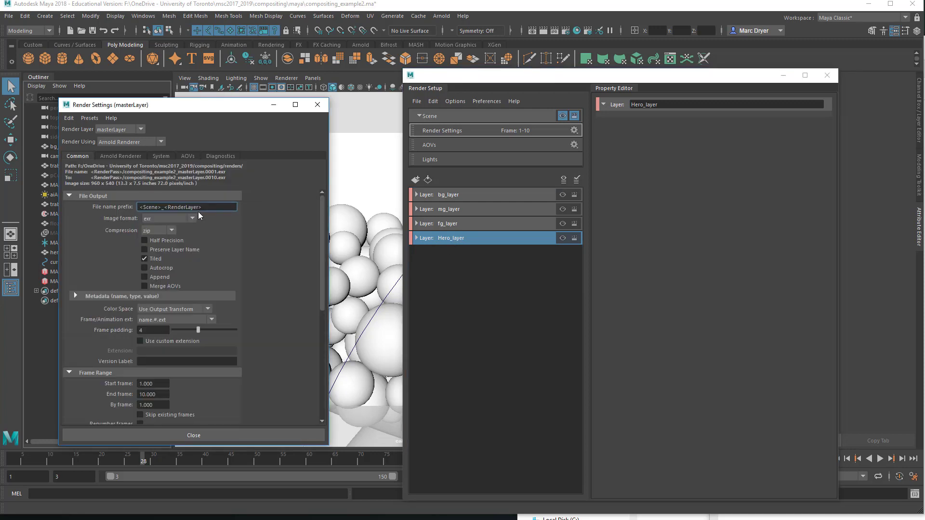
left_click(217, 211)
left_click_drag(123, 206, 132, 212)
left_click_drag(592, 77, 549, 97)
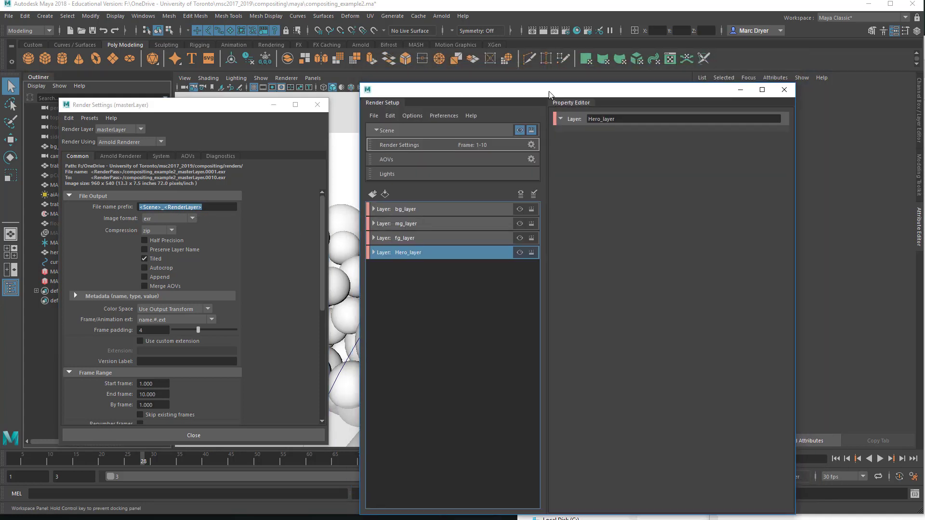
left_click(212, 208)
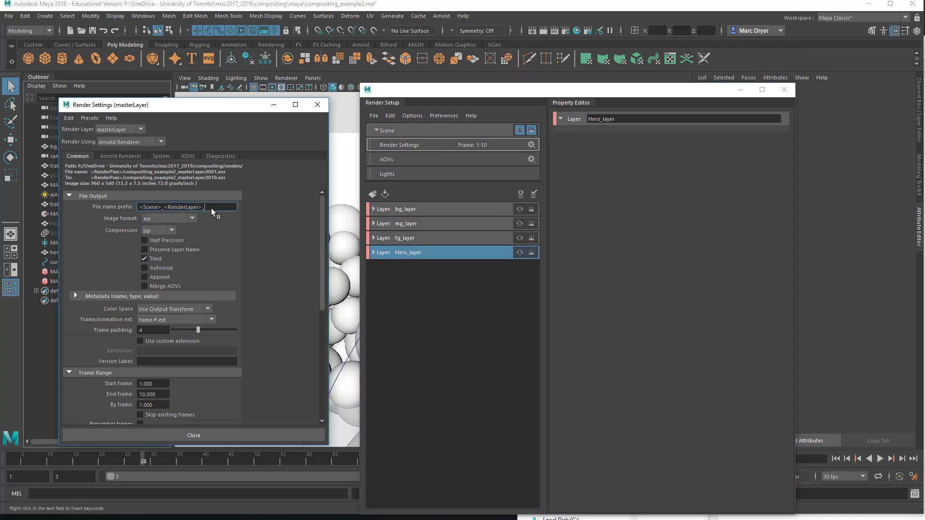
right_click(211, 209)
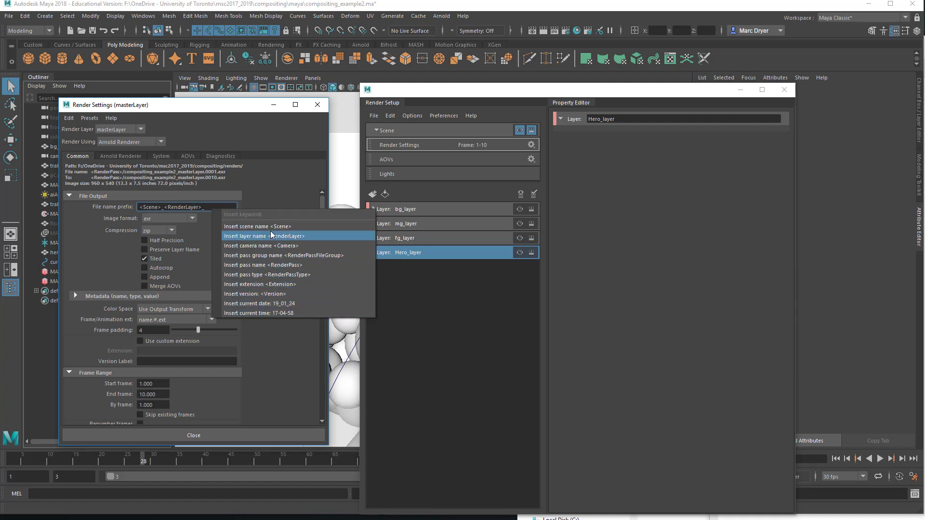
left_click(273, 198)
left_click(412, 210)
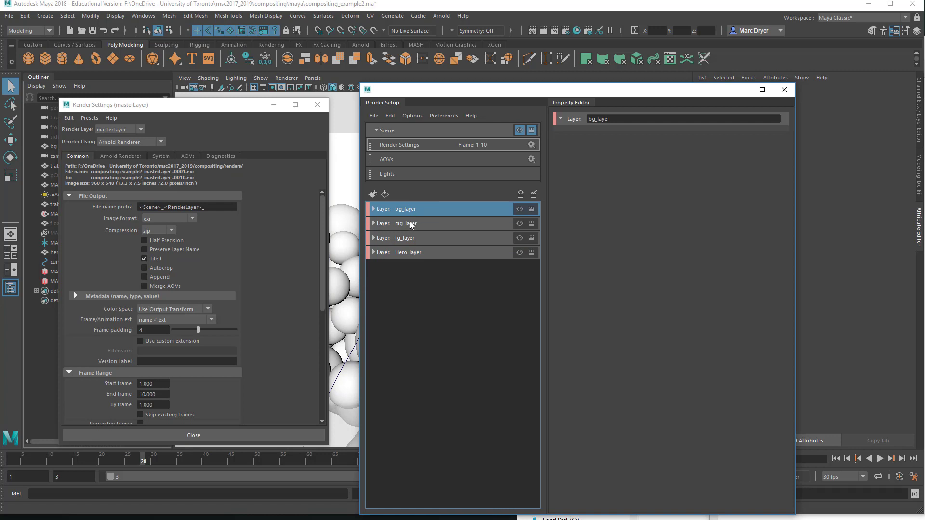
left_click(411, 223)
left_click(409, 238)
left_click(410, 254)
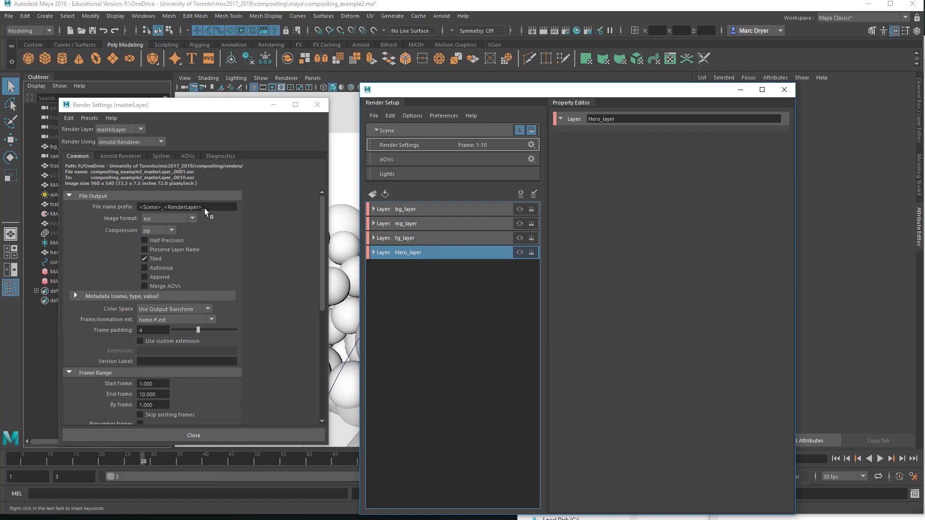
type("_")
left_click(414, 213)
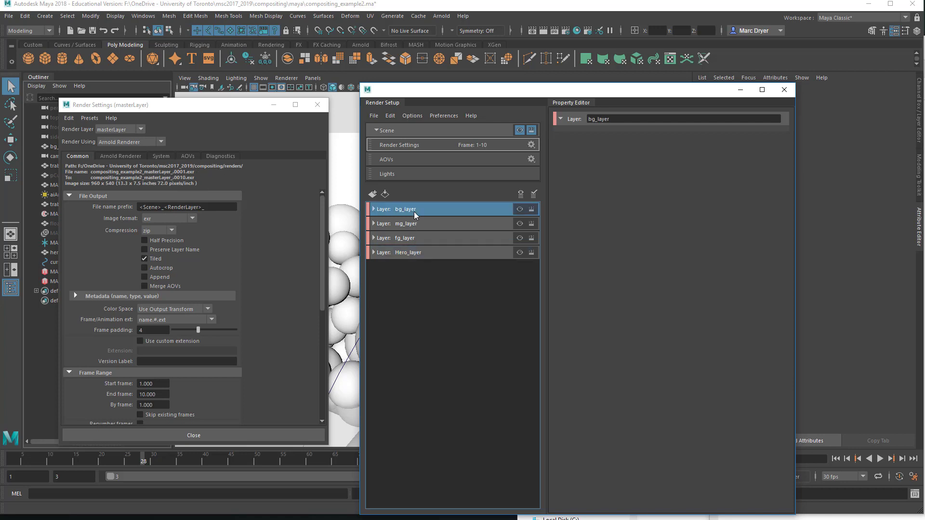
Step: Switch the render settings to fg_layer and remove the trailing underscore from the file name prefix
left_click(124, 127)
left_click(125, 147)
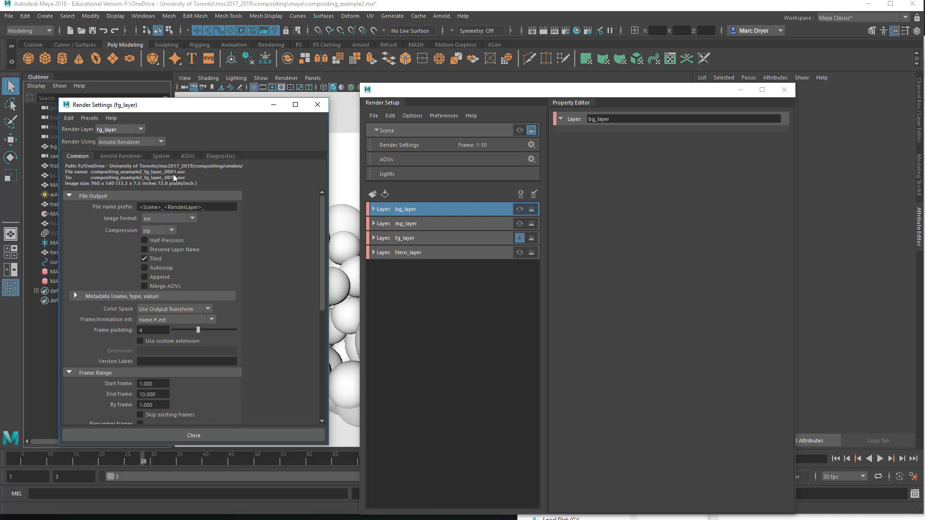
left_click(193, 157)
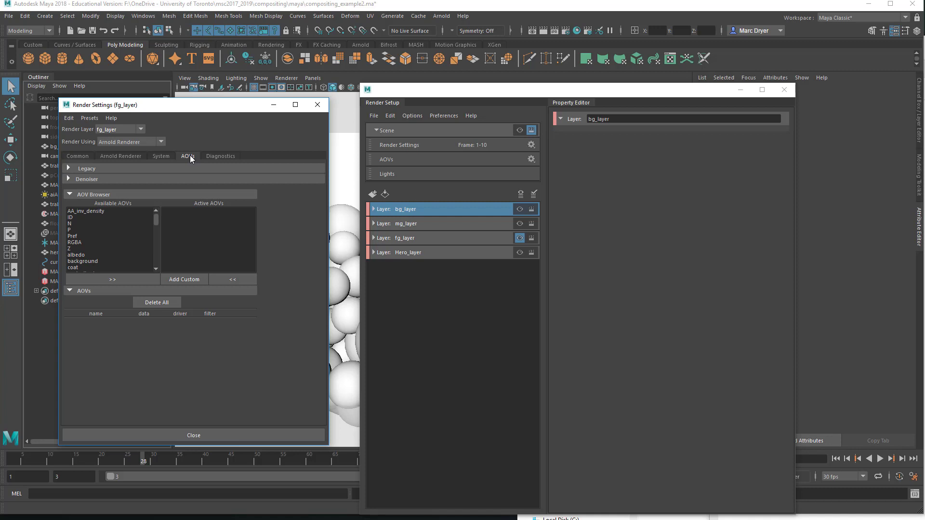
left_click(81, 156)
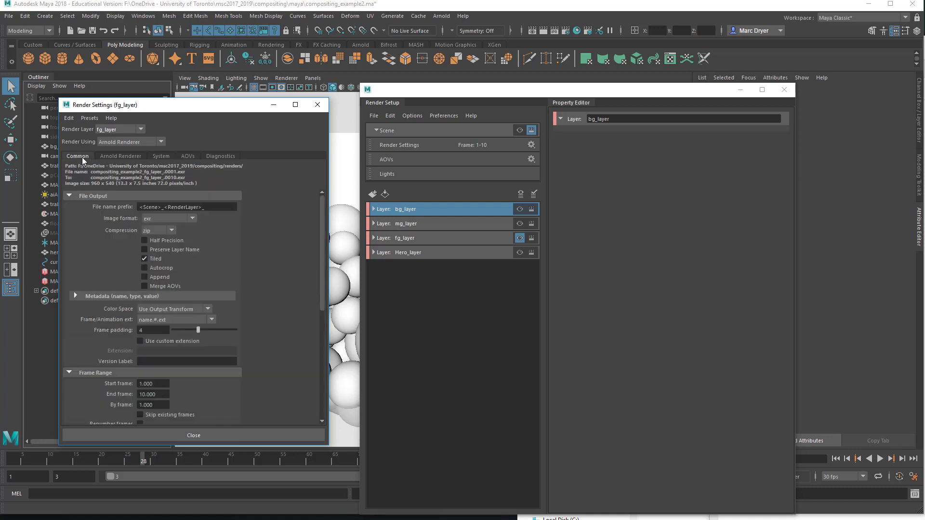
left_click(205, 207)
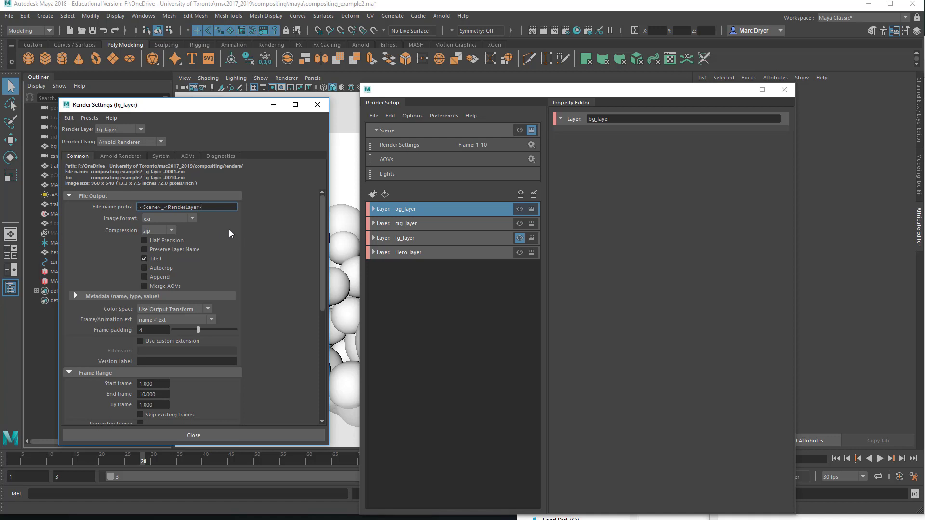
Step: Browse the list of available AOVs for fg_layer
left_click(188, 156)
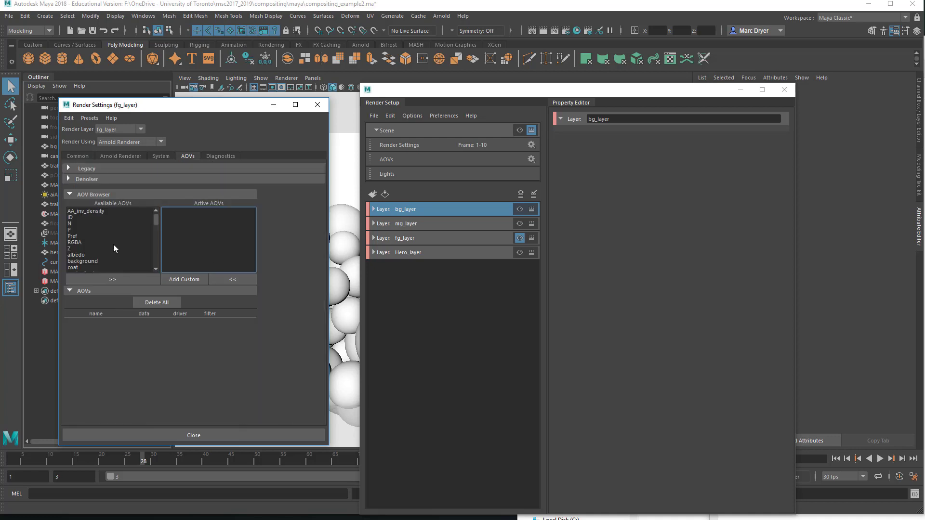
scroll(114, 245, "down", 5)
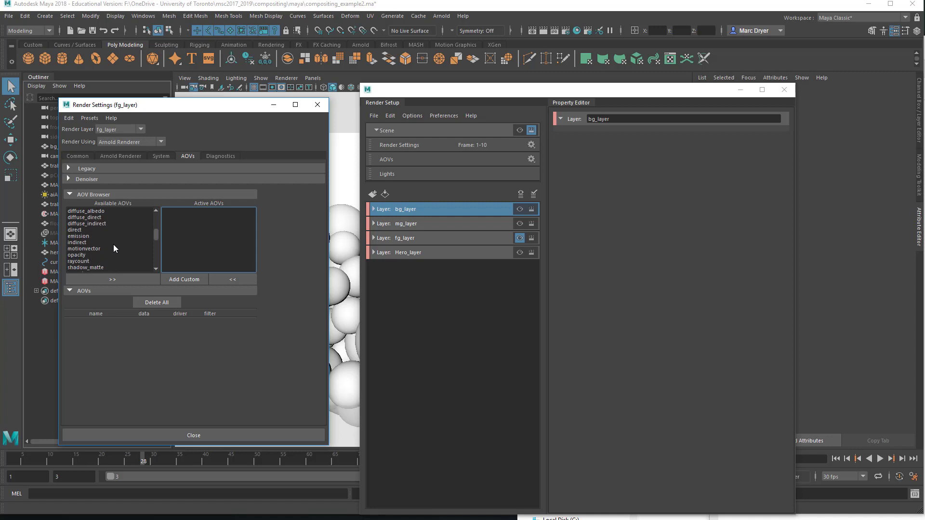
scroll(114, 244, "up", 5)
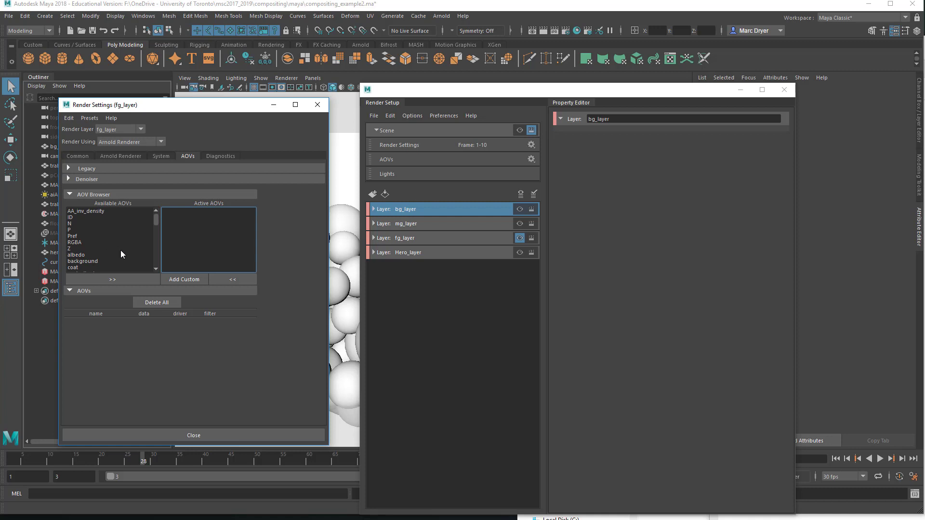
left_click(157, 269)
left_click(157, 269)
left_click(157, 269)
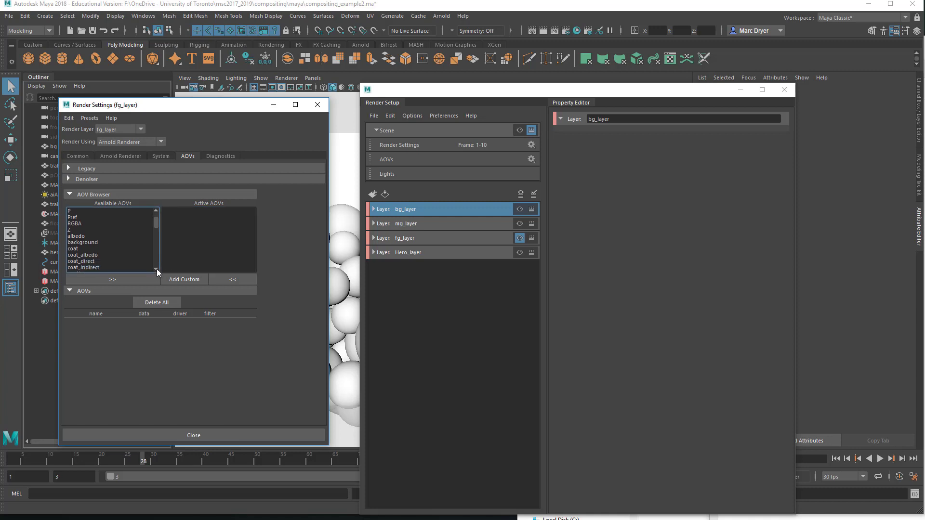
left_click(157, 269)
left_click(157, 269)
left_click(157, 268)
left_click(157, 269)
left_click(157, 269)
left_click(157, 269)
left_click(157, 269)
left_click(157, 268)
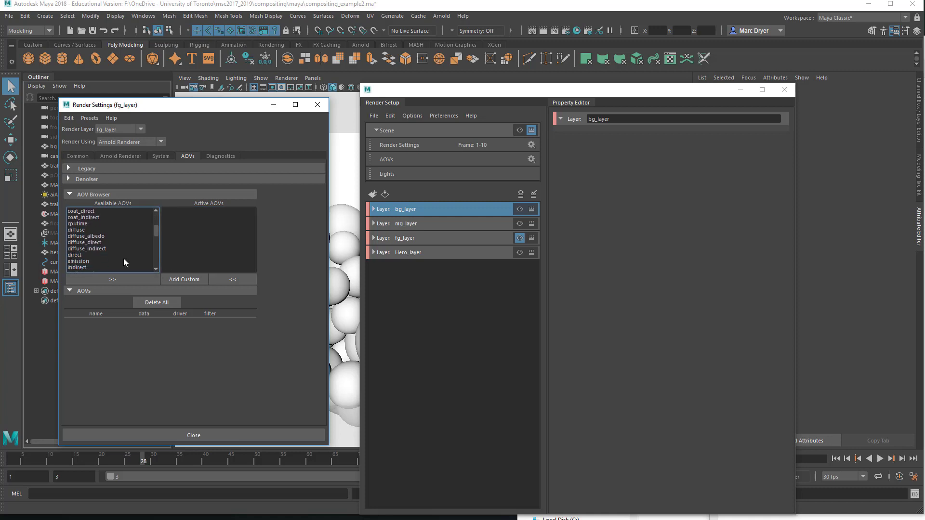
Step: Try adding the diffuse AOV to fg_layer's active AOVs
left_click(84, 231)
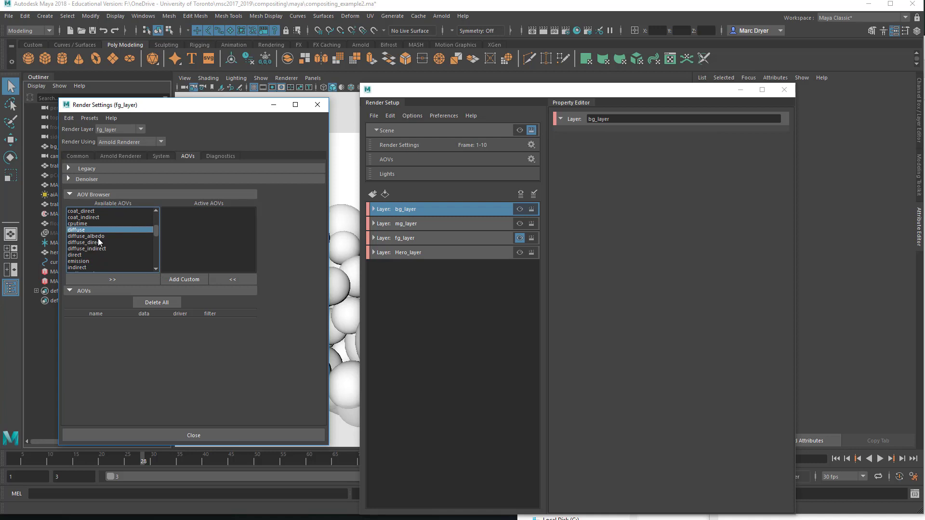
left_click(102, 278)
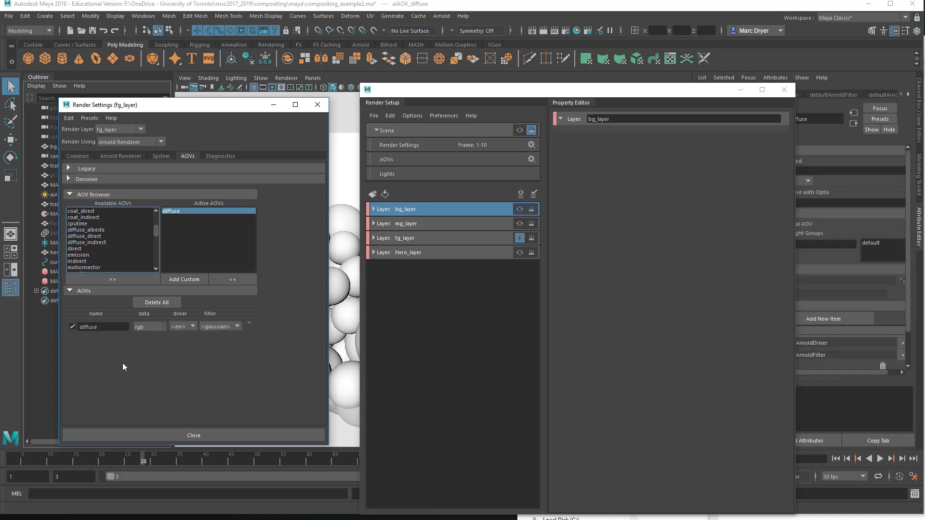
left_click(239, 280)
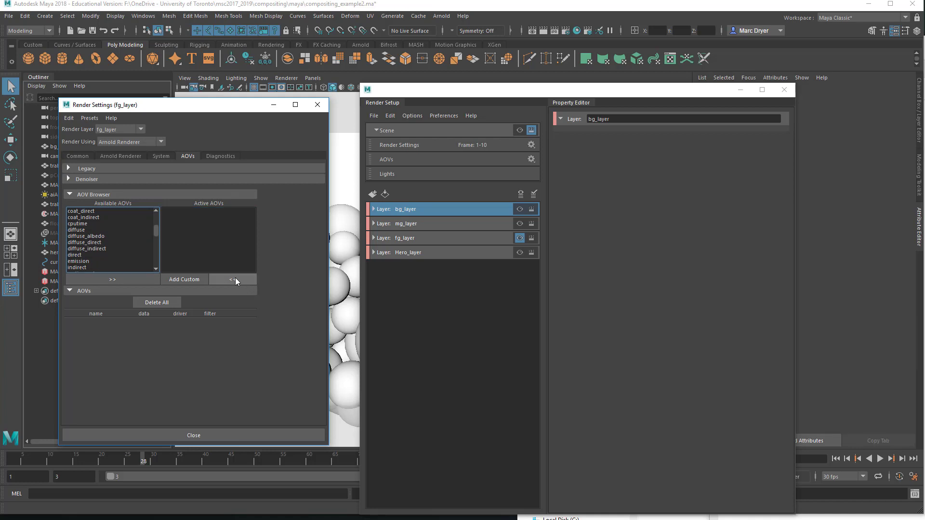
left_click(85, 156)
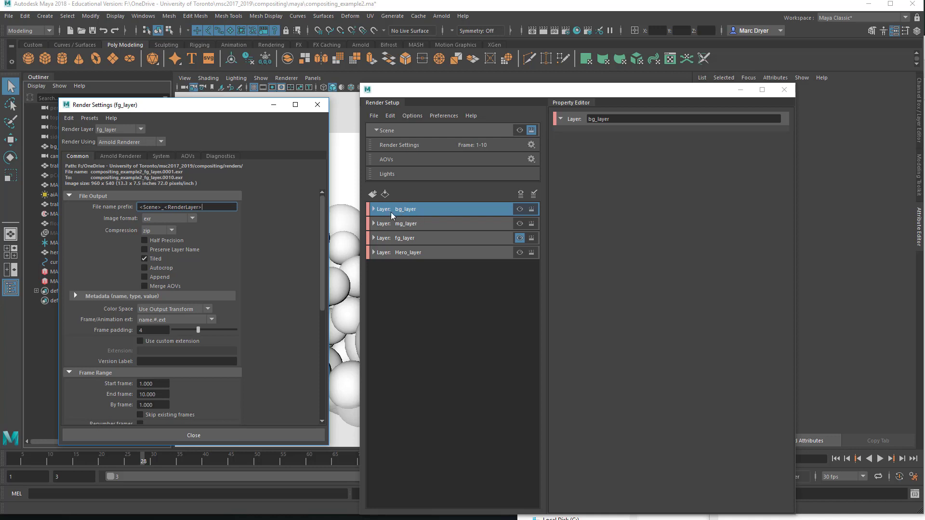
left_click(188, 156)
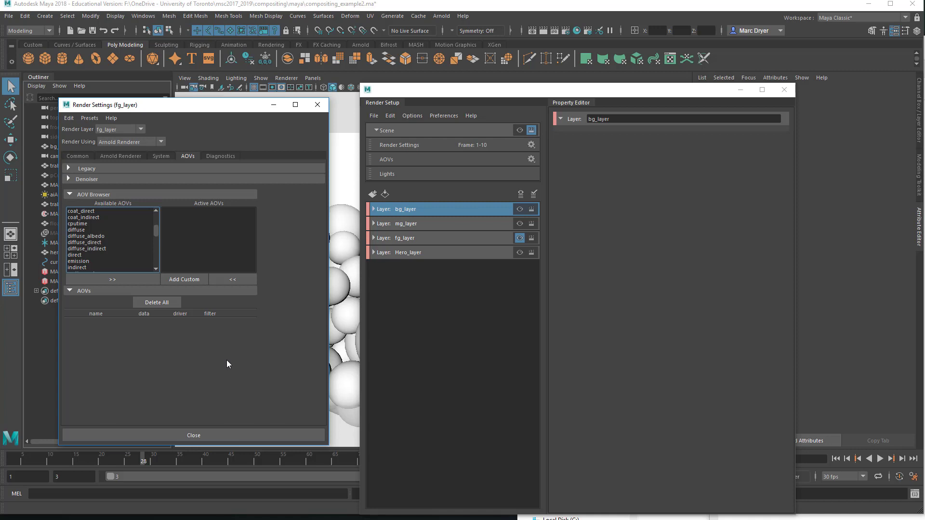
left_click(77, 157)
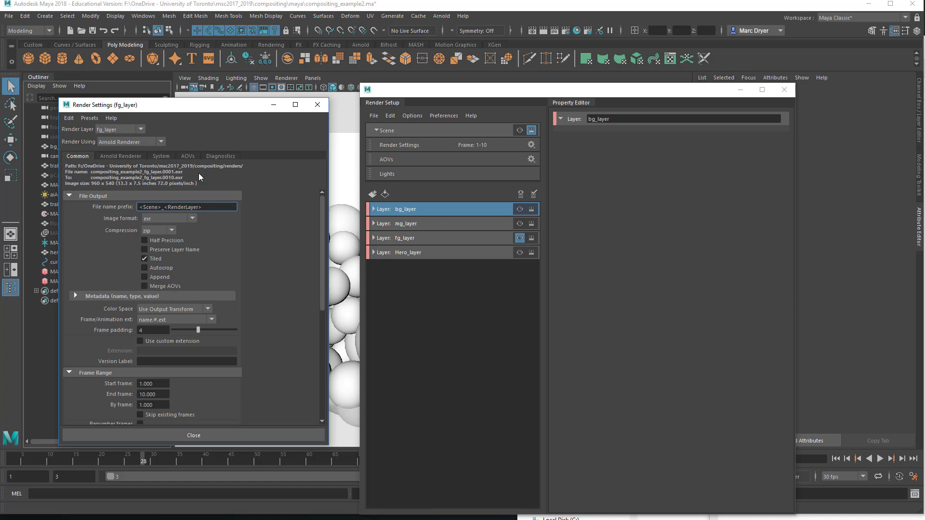
left_click(188, 156)
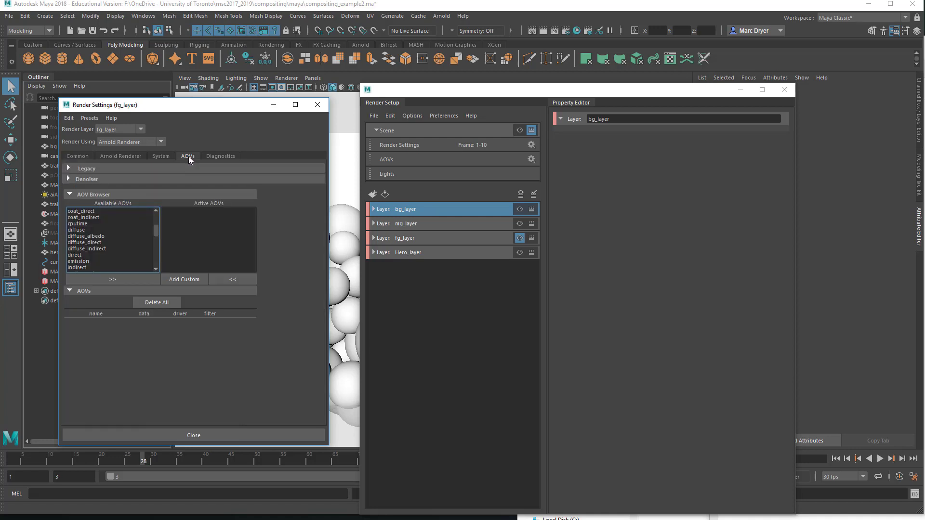
Step: Add the Z AOV to fg_layer's active AOVs
left_click_drag(156, 230, 156, 215)
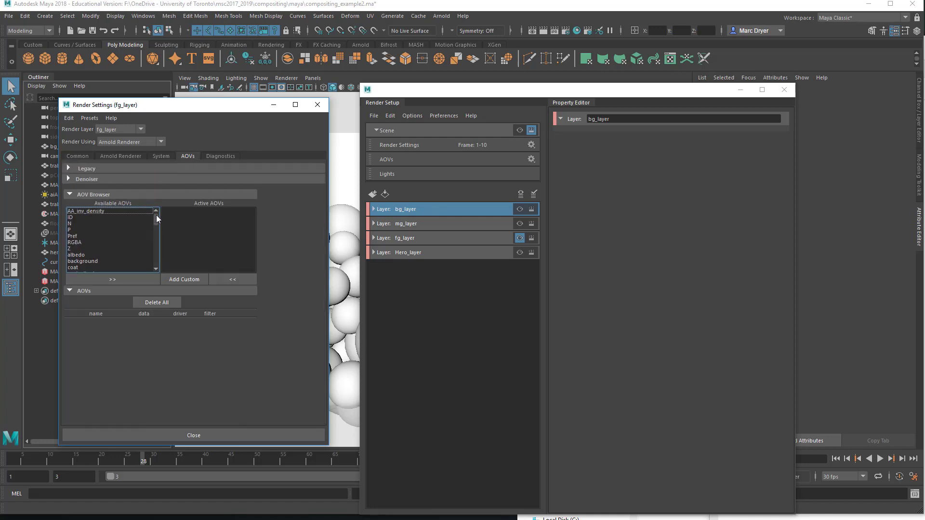
left_click(76, 248)
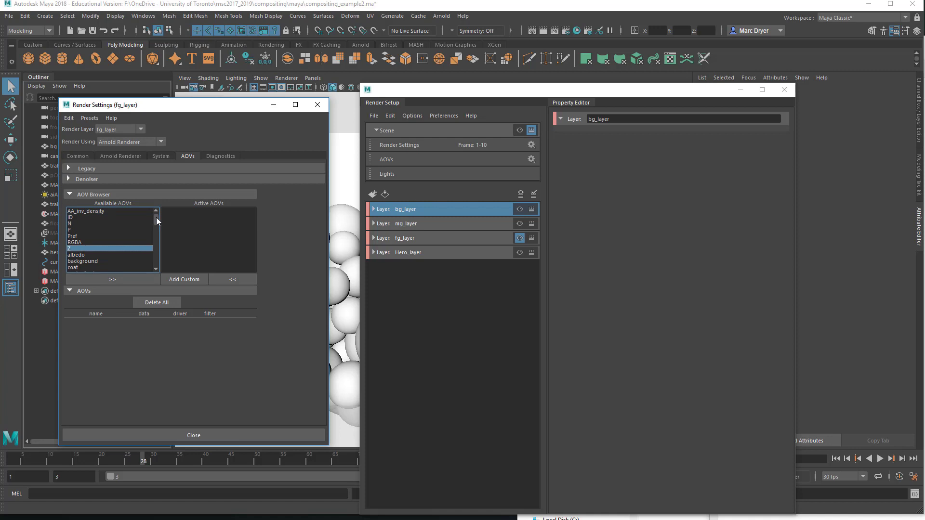
left_click_drag(156, 218, 160, 255)
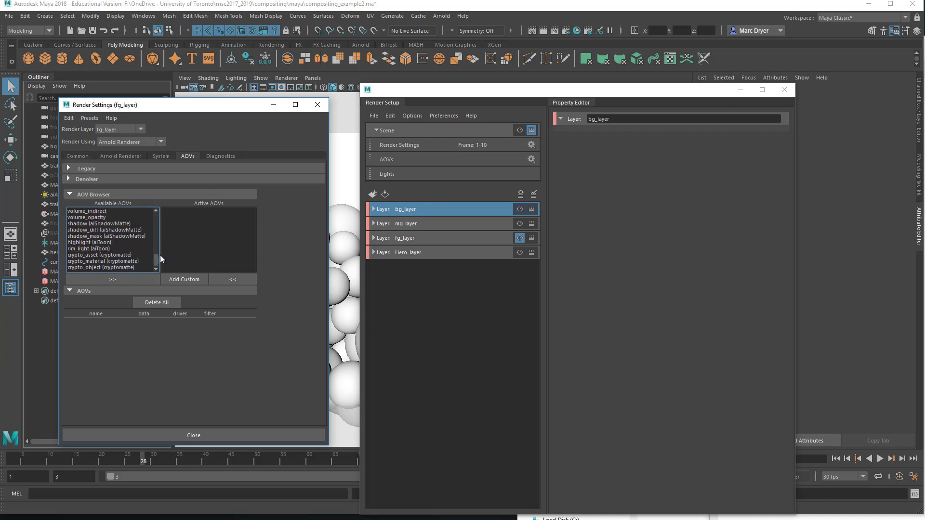
left_click(91, 268)
left_click(99, 261)
left_click(99, 267)
left_click(97, 261)
left_click_drag(156, 261, 154, 212)
left_click(77, 247)
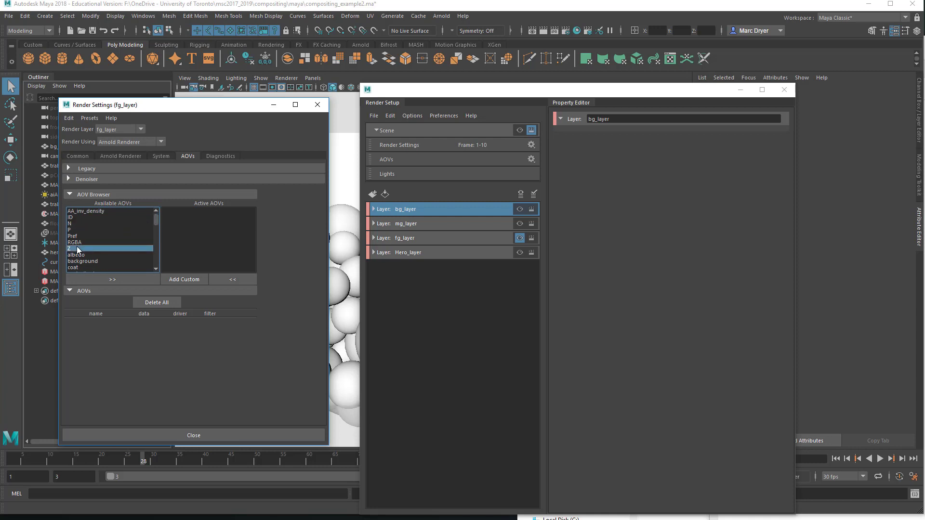
left_click(112, 279)
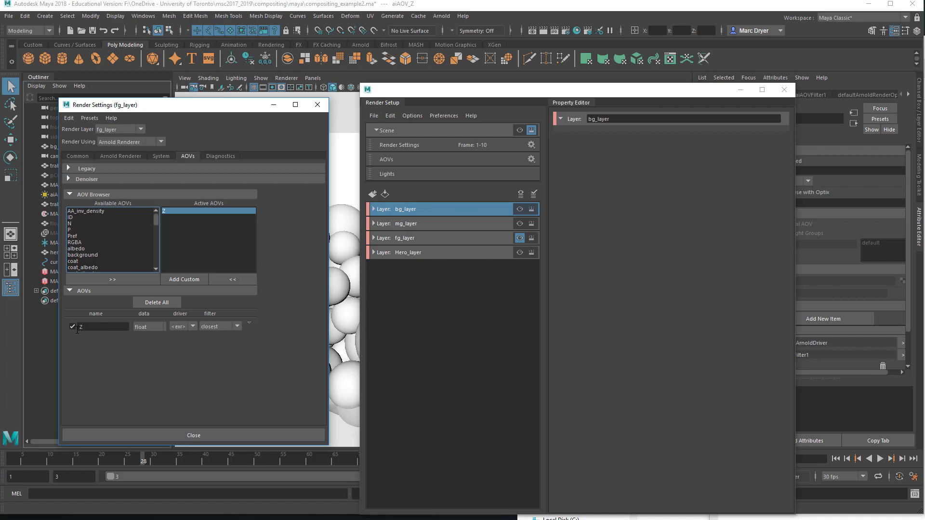
Step: Make bg_layer renderable and expand it to view its render settings override and bg_geo collection
left_click(411, 222)
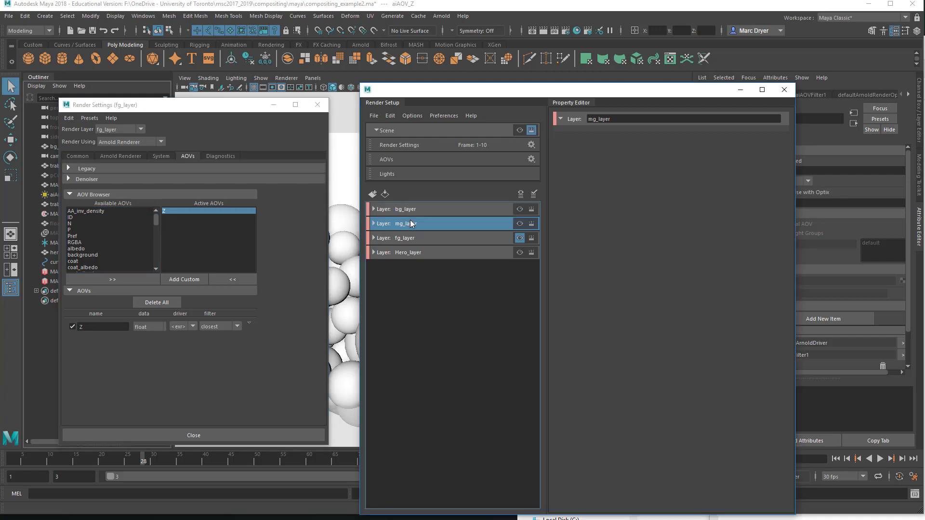
left_click(412, 237)
left_click(414, 253)
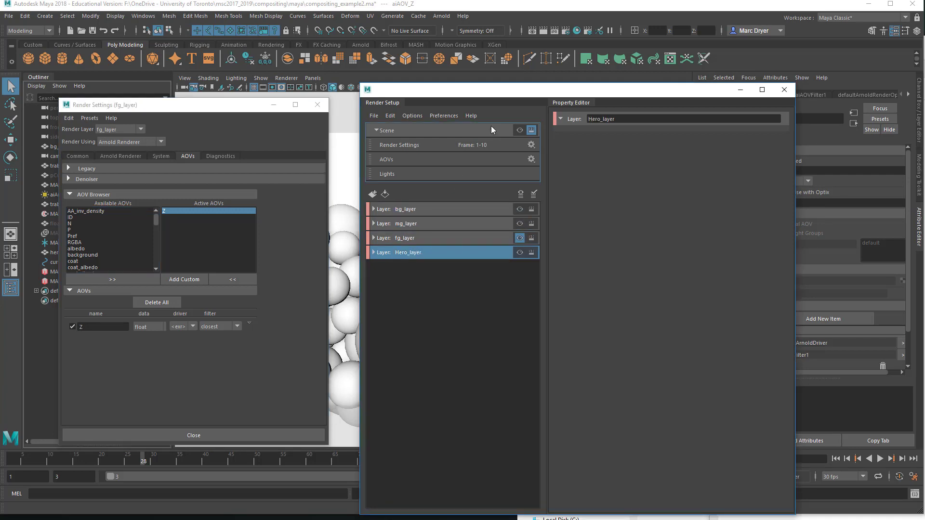
left_click(532, 209)
left_click(424, 212)
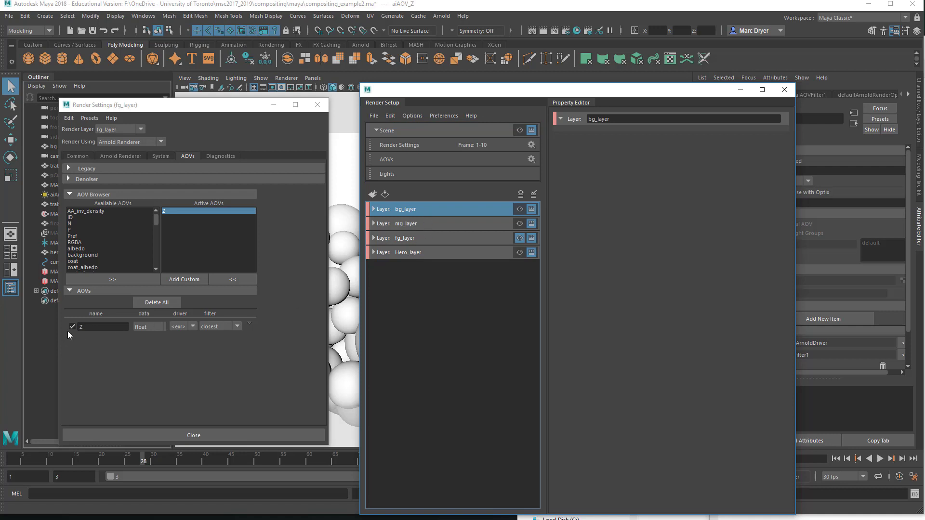
left_click(374, 209)
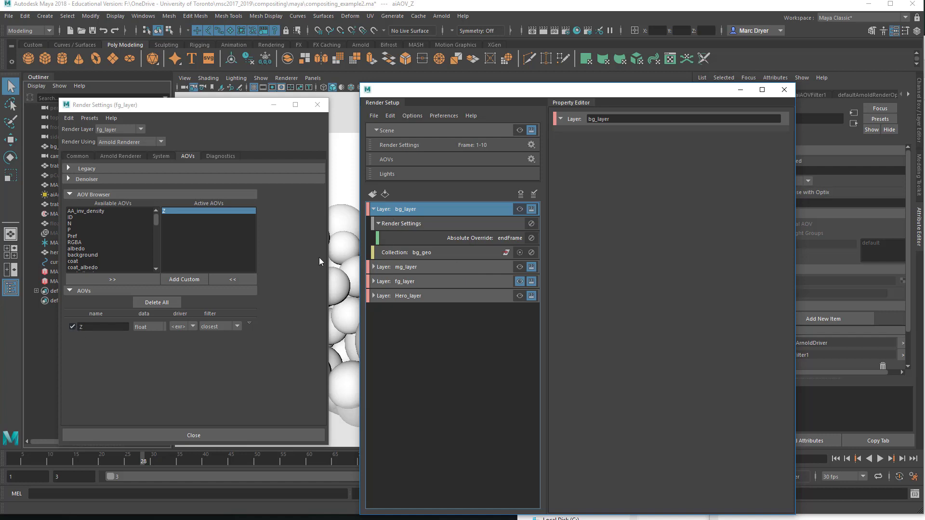
Step: Make bg_layer the visible layer and try to create an absolute override for its Z AOV
left_click(524, 212)
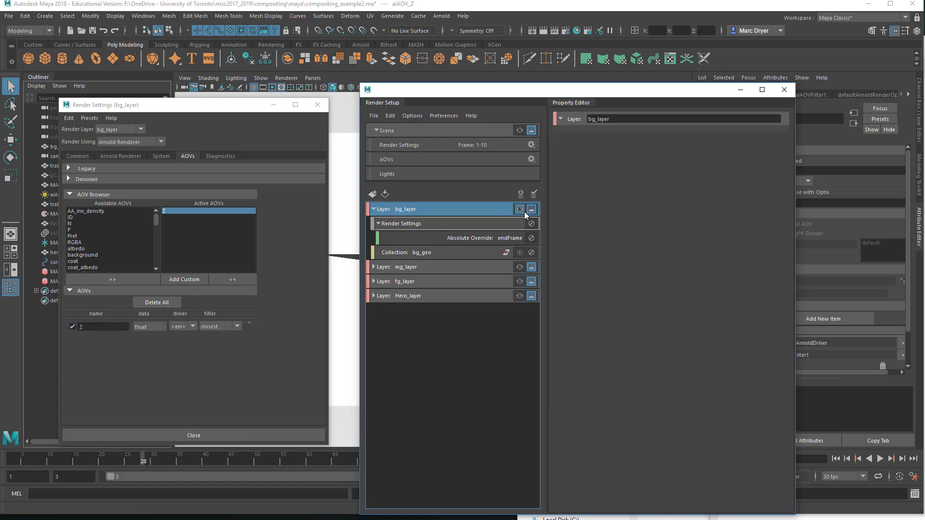
right_click(72, 328)
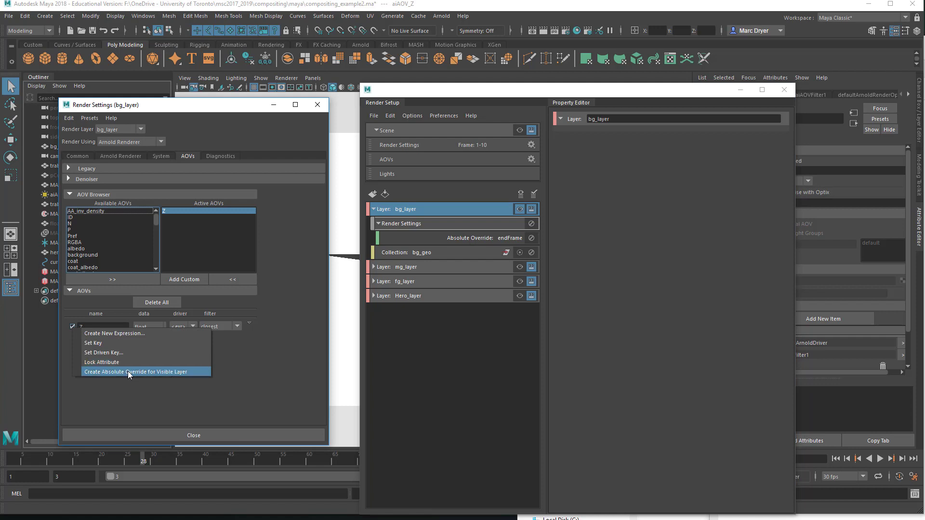
left_click(232, 368)
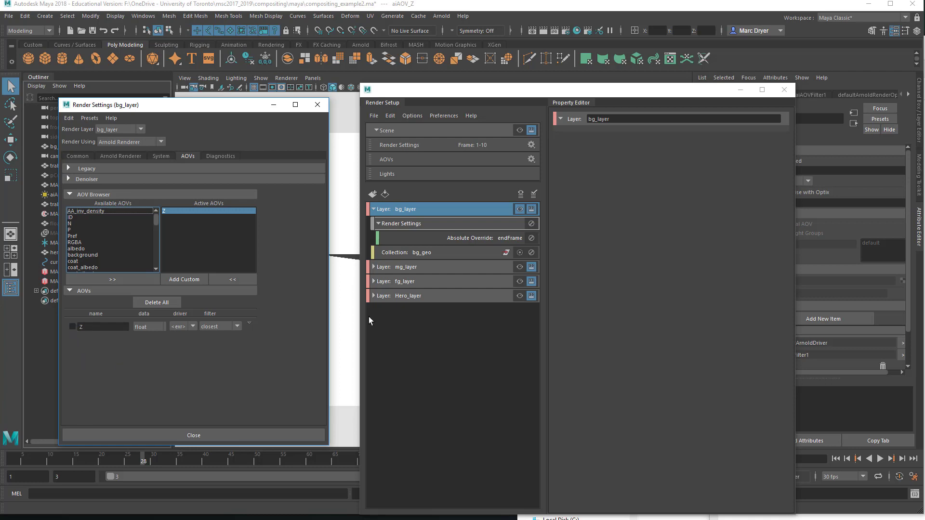
Step: Switch the visible layer back to the master scene layer, dismissing the Z AOV's context menu
left_click(427, 132)
left_click(519, 131)
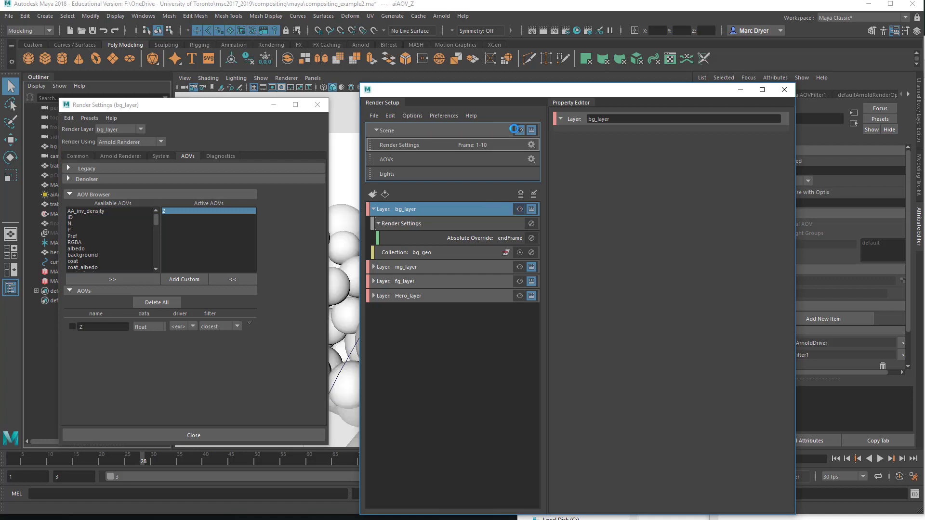
right_click(74, 328)
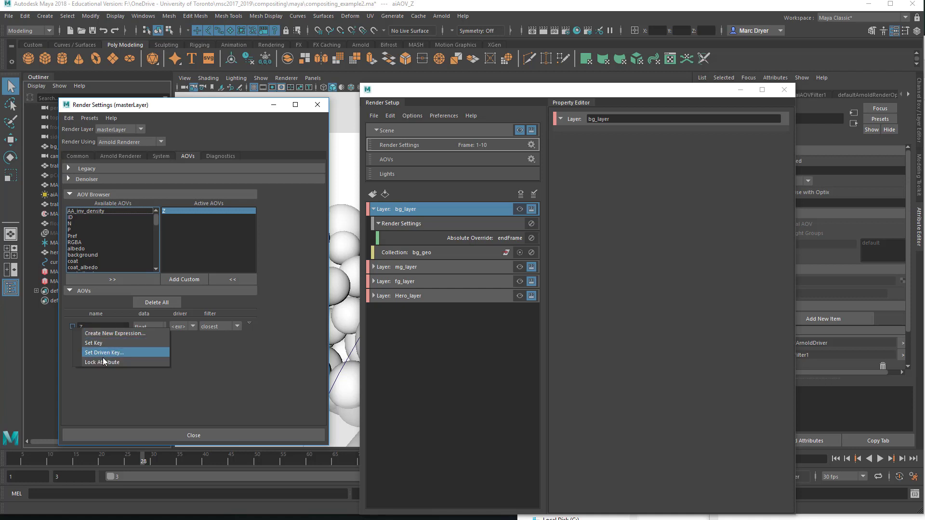
left_click(149, 381)
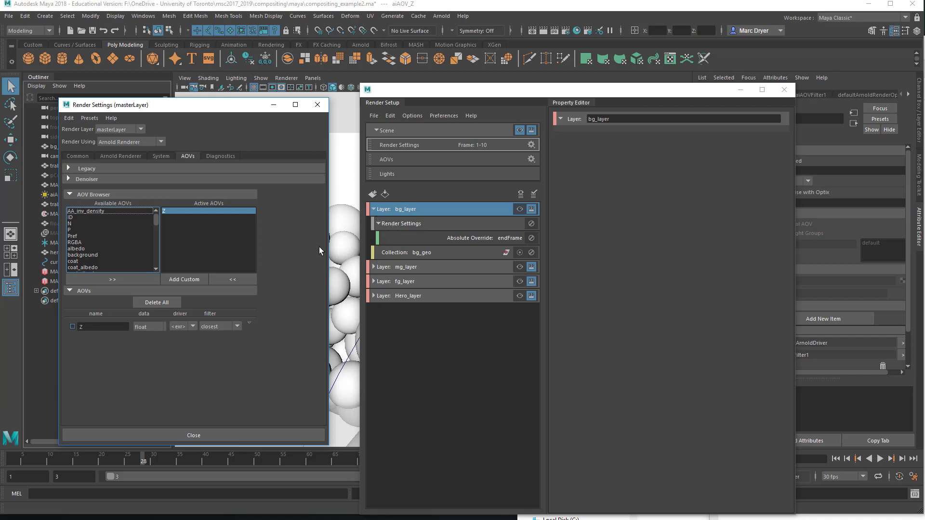
Step: Create a new render layer named master_for_zDepth
left_click(374, 209)
left_click(372, 194)
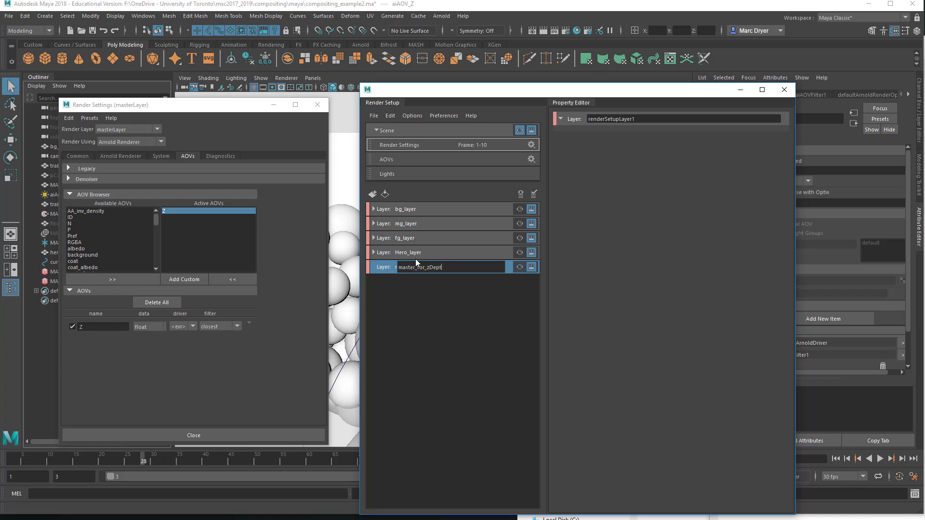
key("Return")
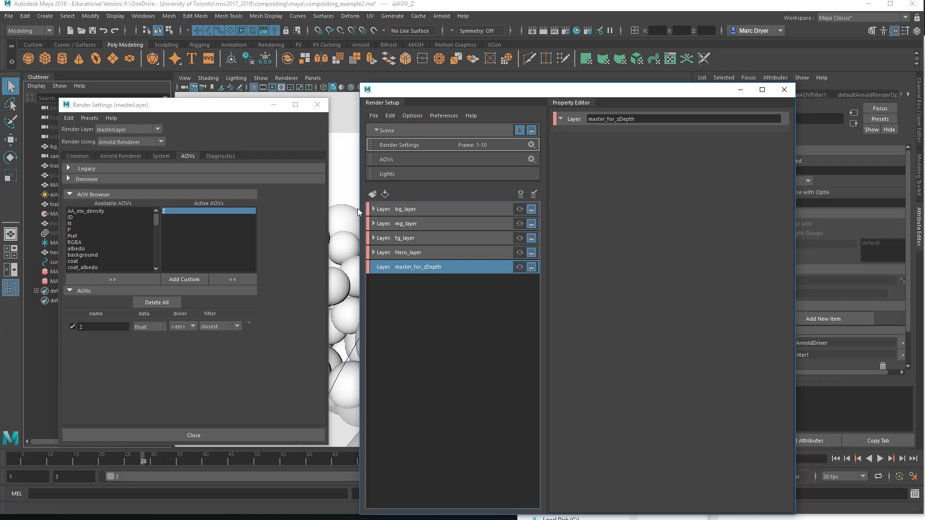
Step: Add a collection named mfz_all to the master_for_zDepth layer
left_click_drag(237, 106, 243, 350)
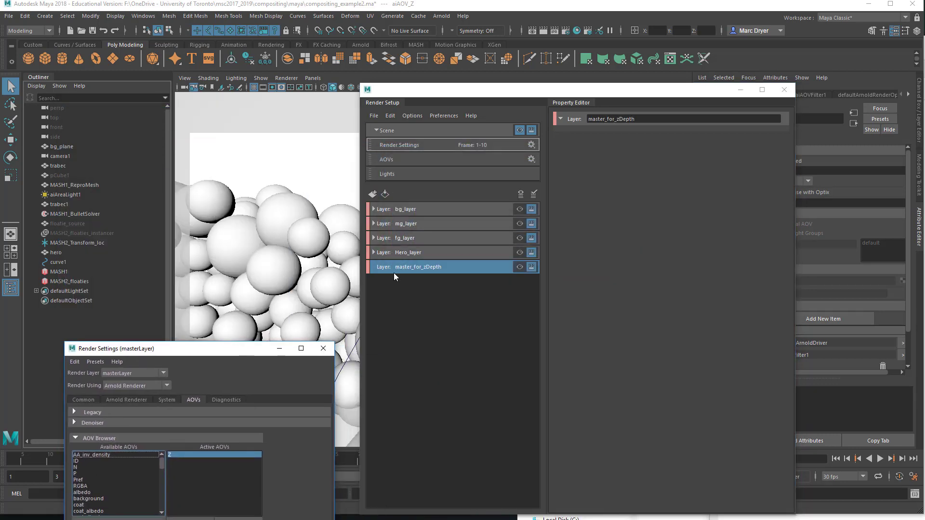
right_click(401, 265)
left_click(434, 269)
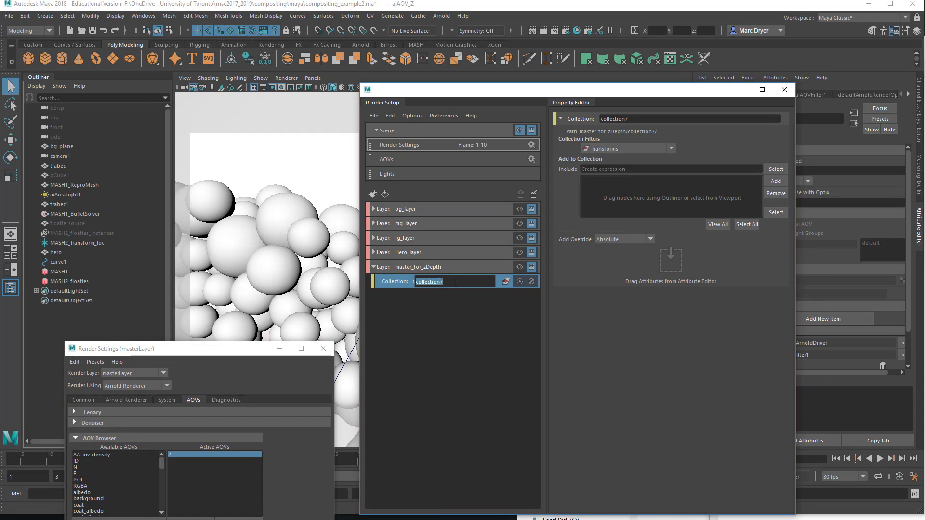
type("e")
key("BackSpace")
type("mfz_all")
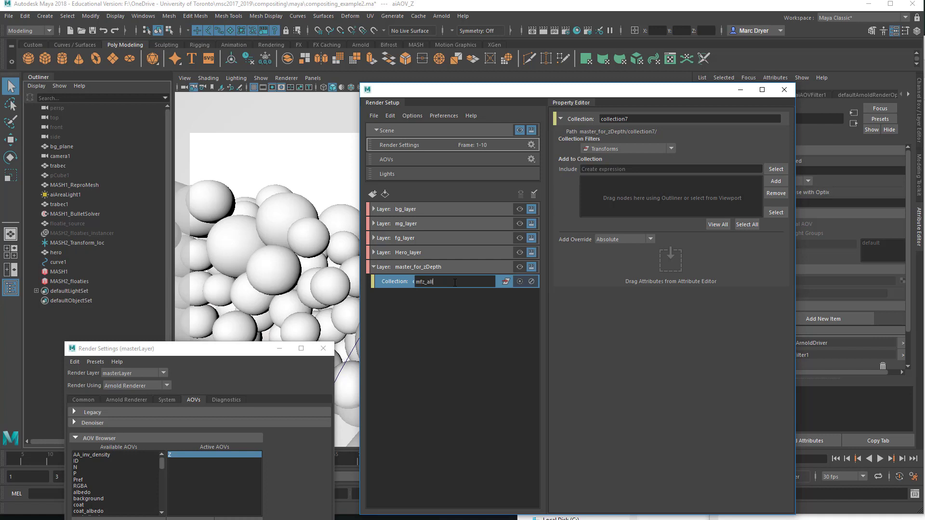
key("Return")
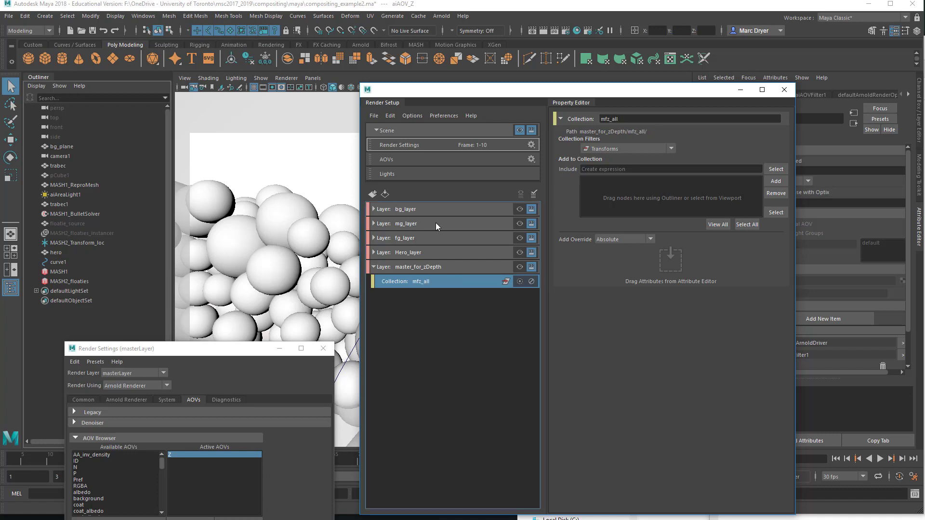
Step: Add bg_plane, trabec, MASH1_ReproMesh, trabec1 and hero to the mfz_all collection
left_click(71, 148)
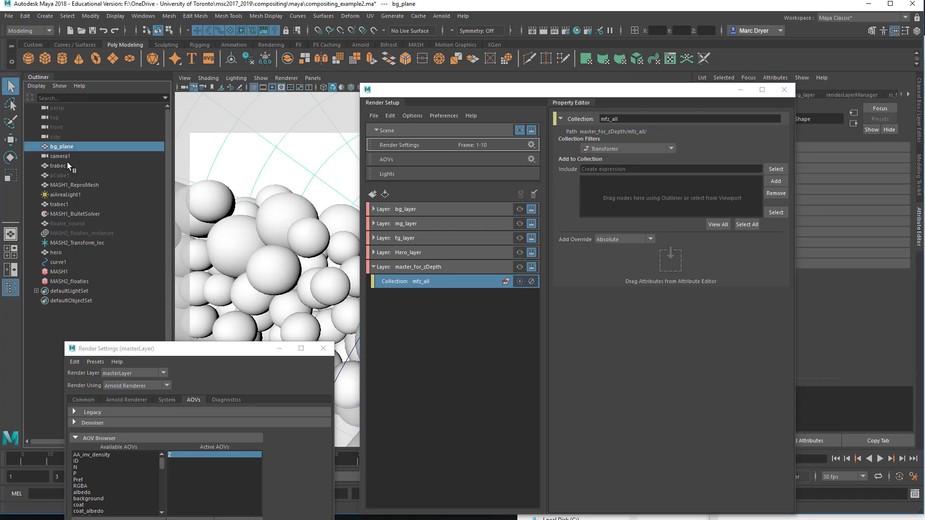
left_click(65, 164)
left_click(69, 149)
left_click(65, 165, "ctrl")
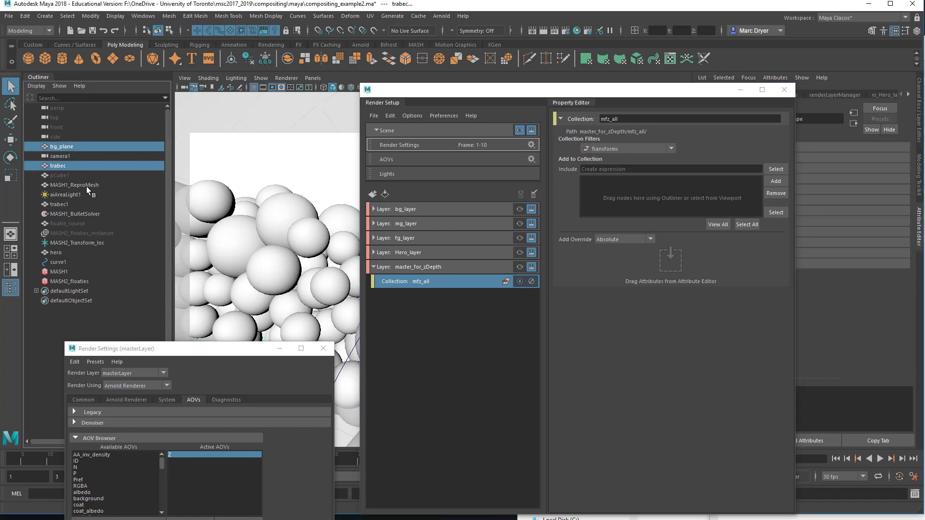
left_click(68, 186, "ctrl")
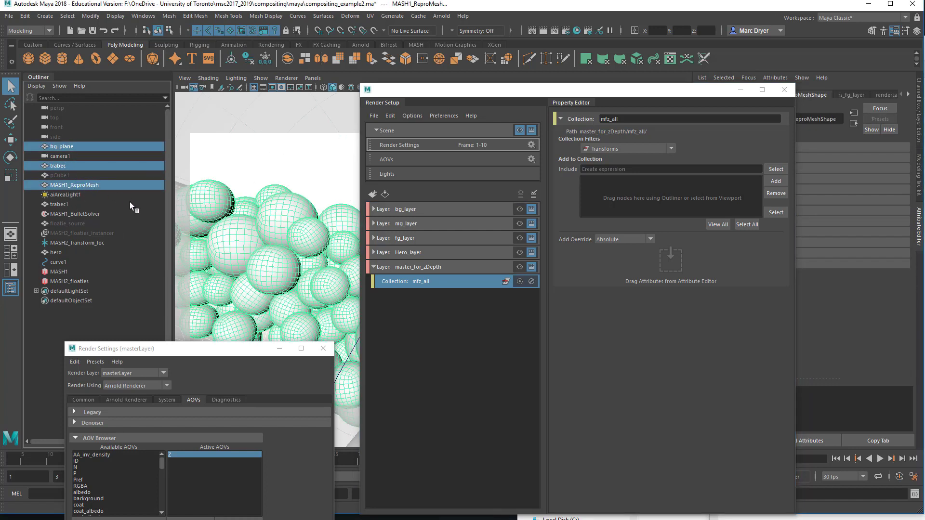
left_click(68, 206, "ctrl")
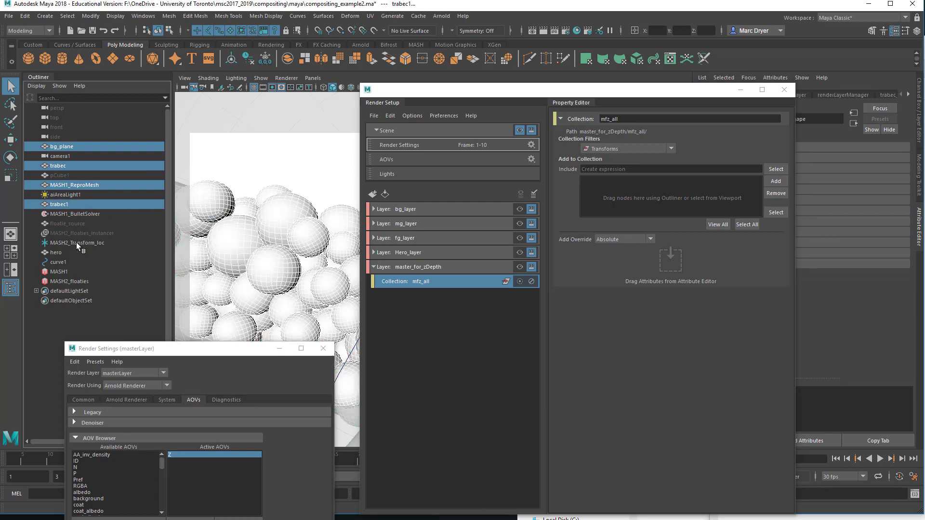
left_click(63, 252, "ctrl")
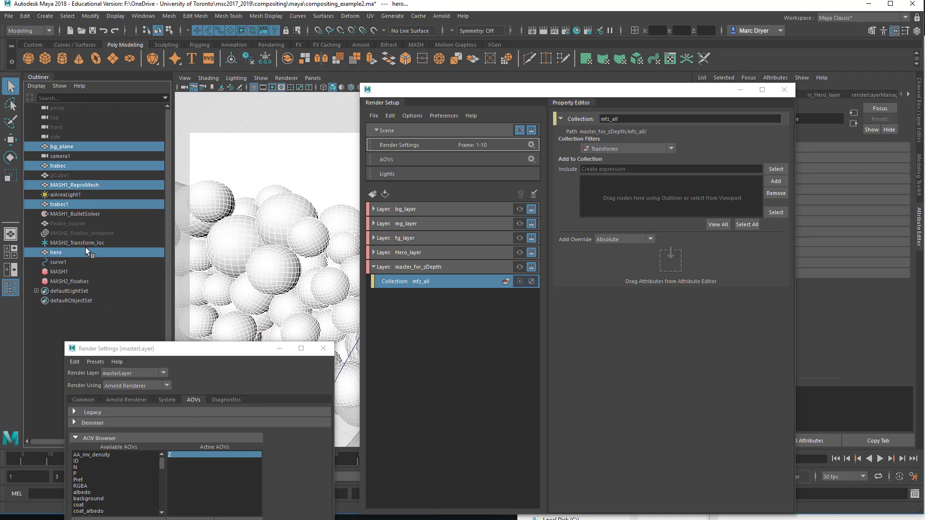
left_click_drag(59, 253, 604, 204)
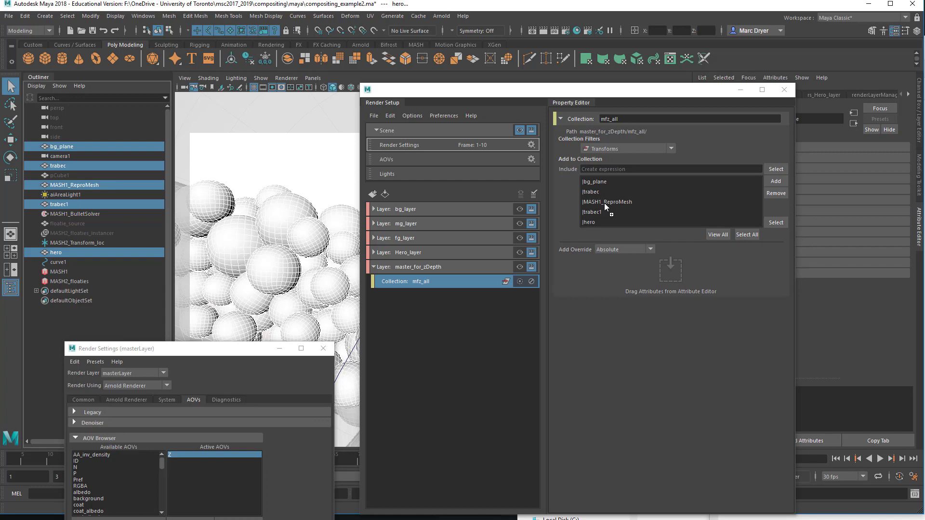
Step: Make master_for_zDepth the visible render layer
left_click(518, 269)
left_click_drag(523, 90, 749, 108)
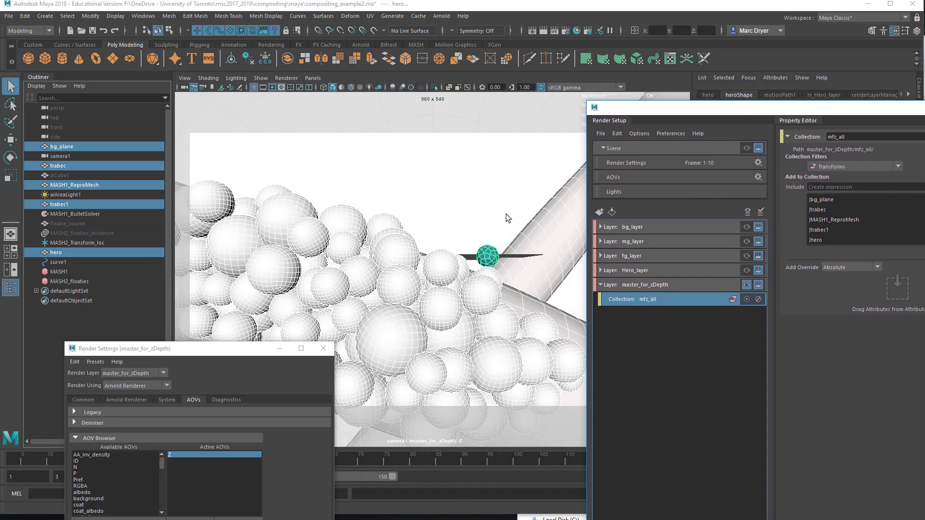
left_click(505, 214)
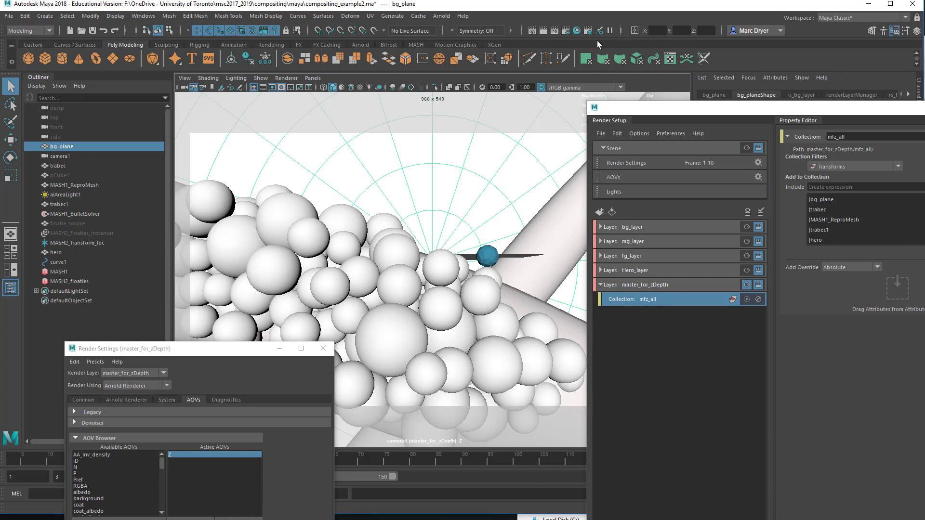
Step: Start an Arnold RenderView render of the layer, then stop it and close the render view
left_click(443, 17)
left_click(485, 42)
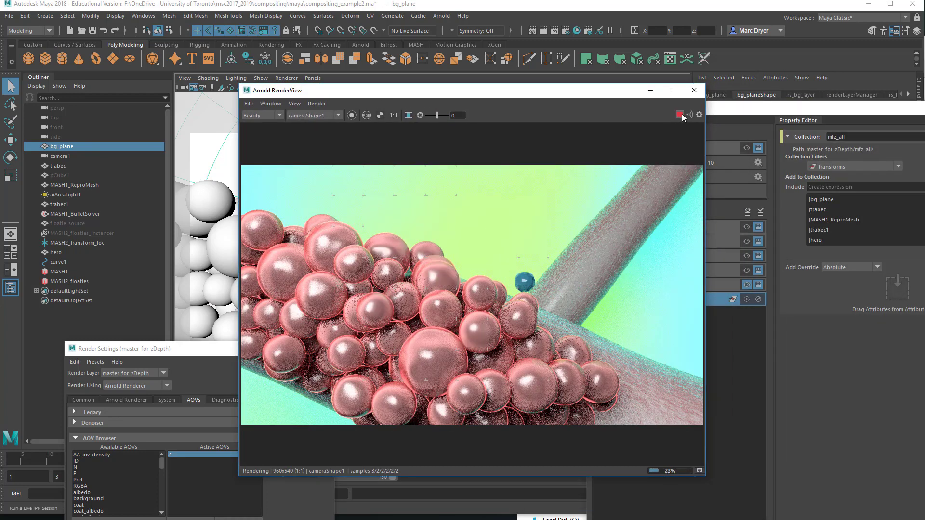
left_click(680, 115)
left_click(694, 90)
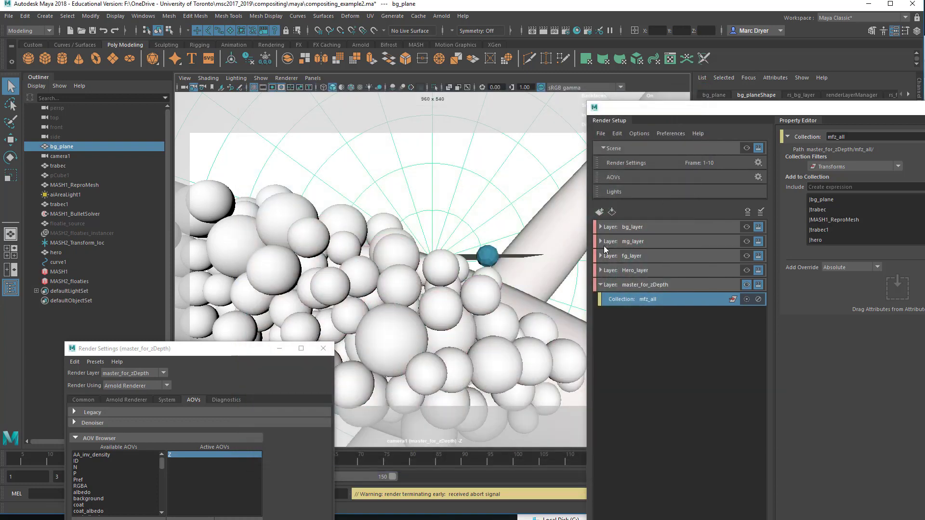
Step: Make the master scene layer visible and disable its Z AOV
left_click(634, 287)
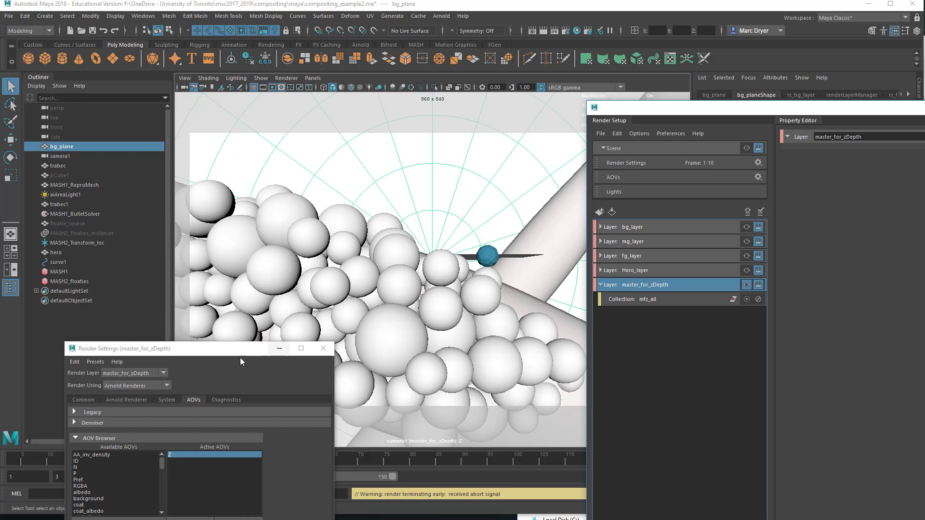
left_click_drag(241, 349, 384, 108)
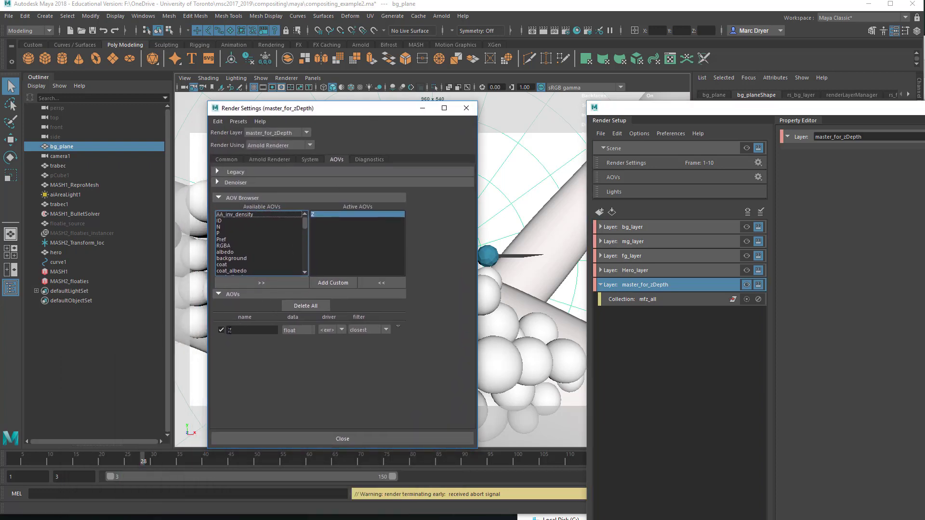
left_click(746, 148)
left_click(220, 330)
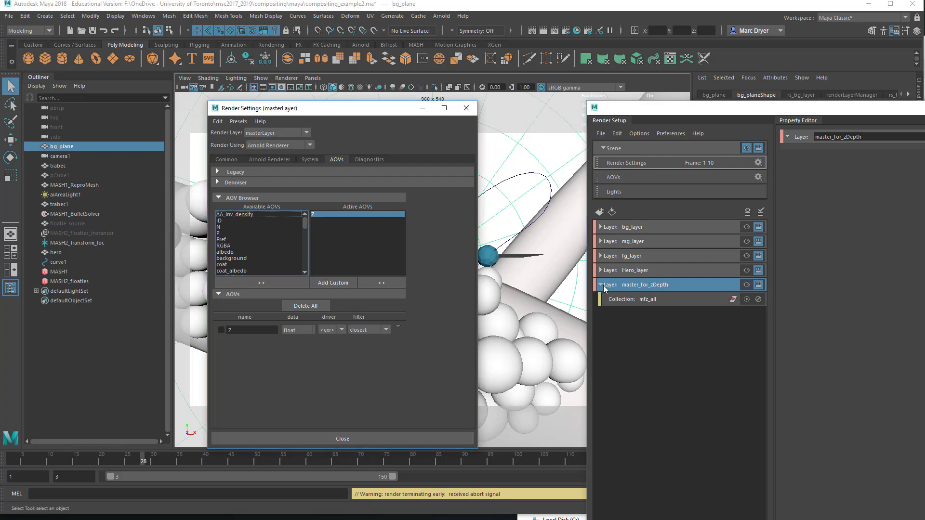
left_click(626, 288)
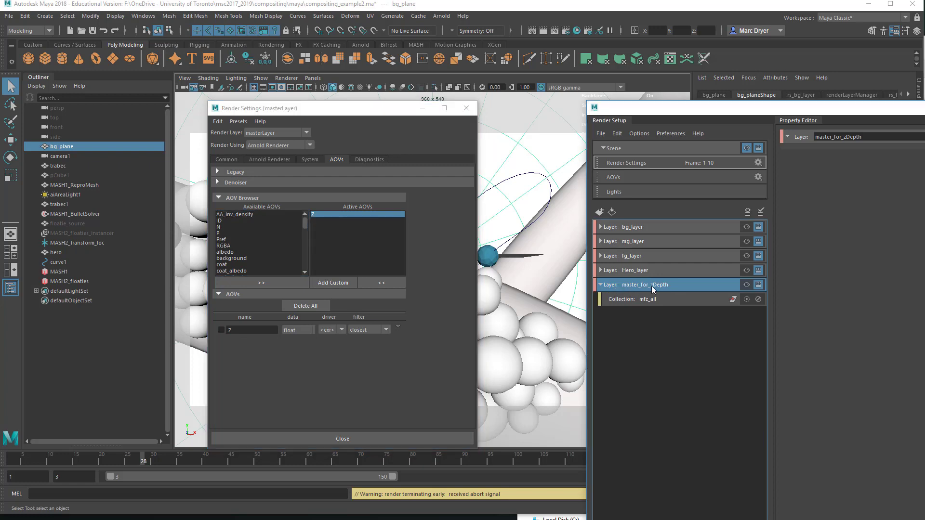
Step: Make master_for_zDepth visible and create an absolute override for its Z AOV
left_click(746, 285)
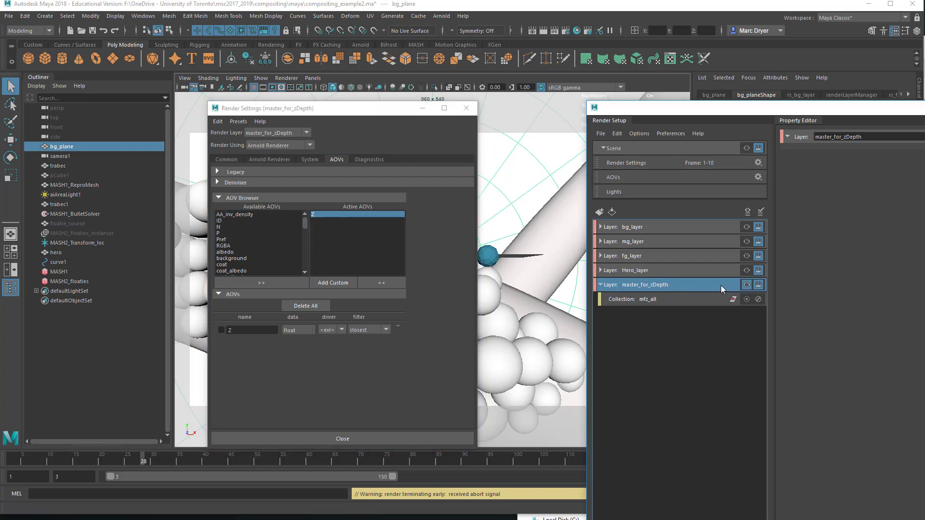
right_click(221, 332)
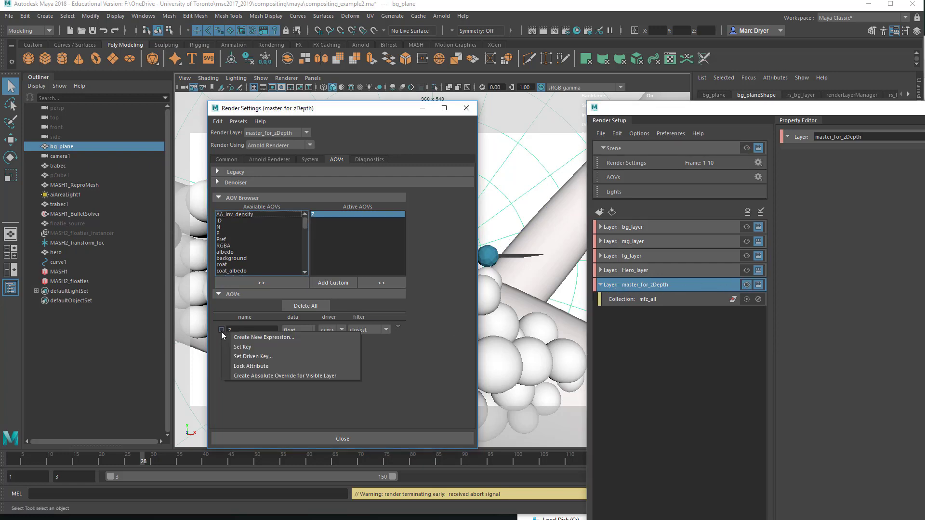
left_click(260, 376)
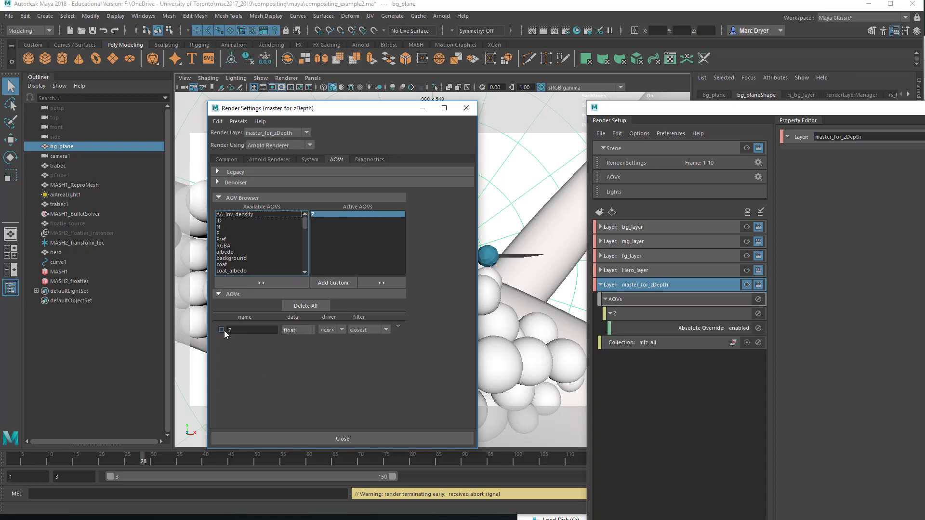
Step: Switch between the master, bg_layer and master_for_zDepth layers to compare the Z AOV setting and inspect the override
left_click(746, 148)
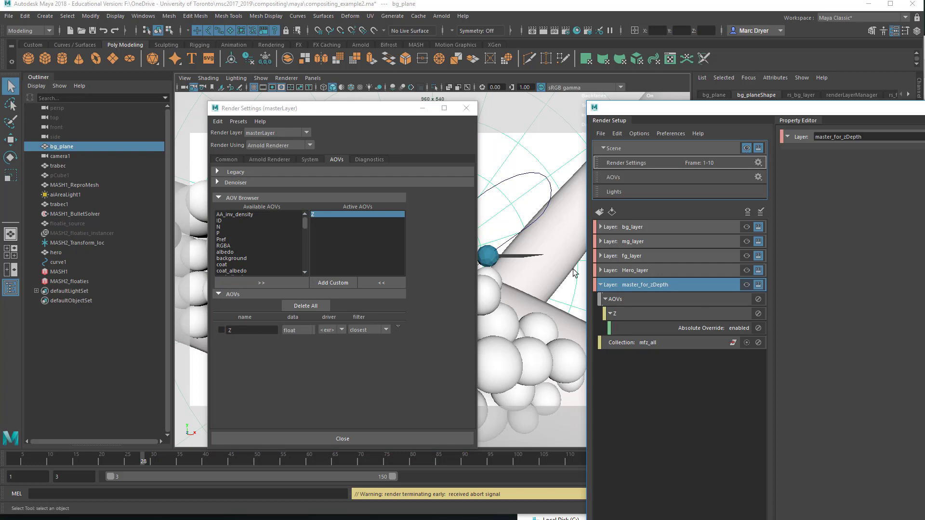
left_click(747, 226)
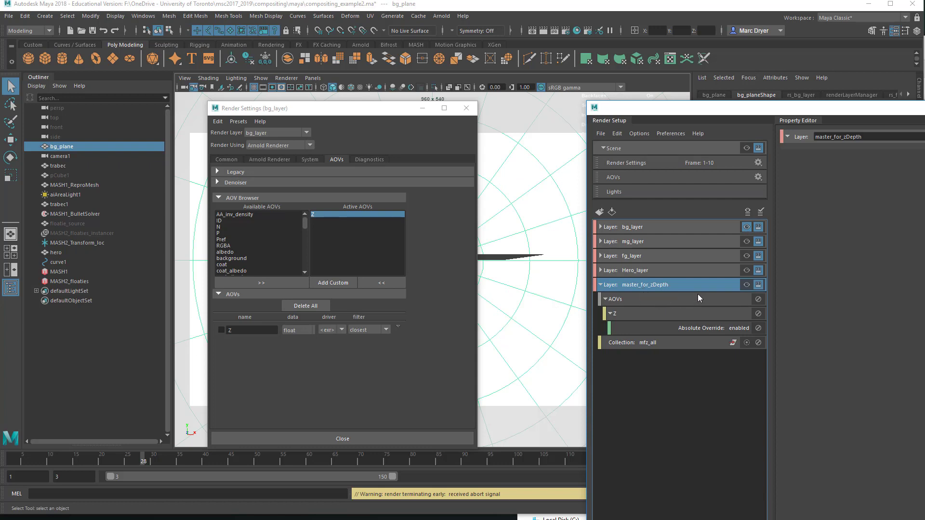
left_click(746, 285)
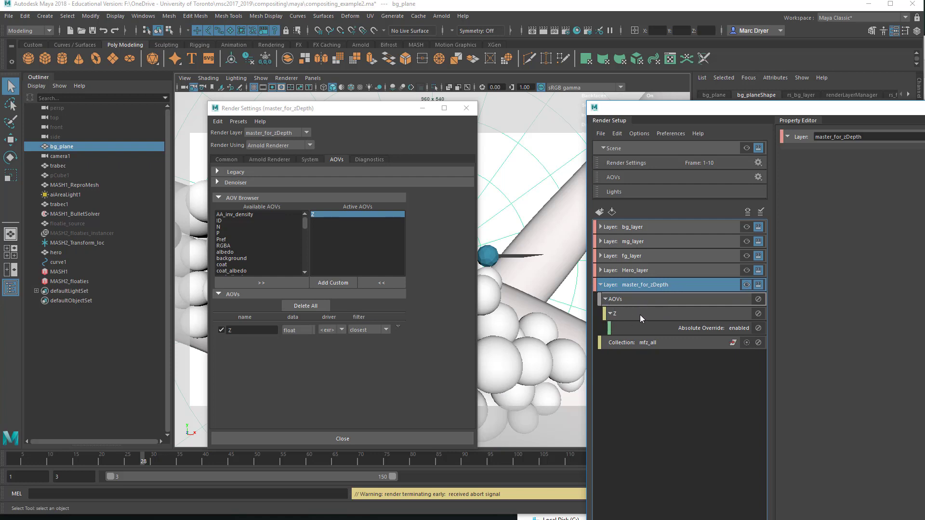
left_click(735, 329)
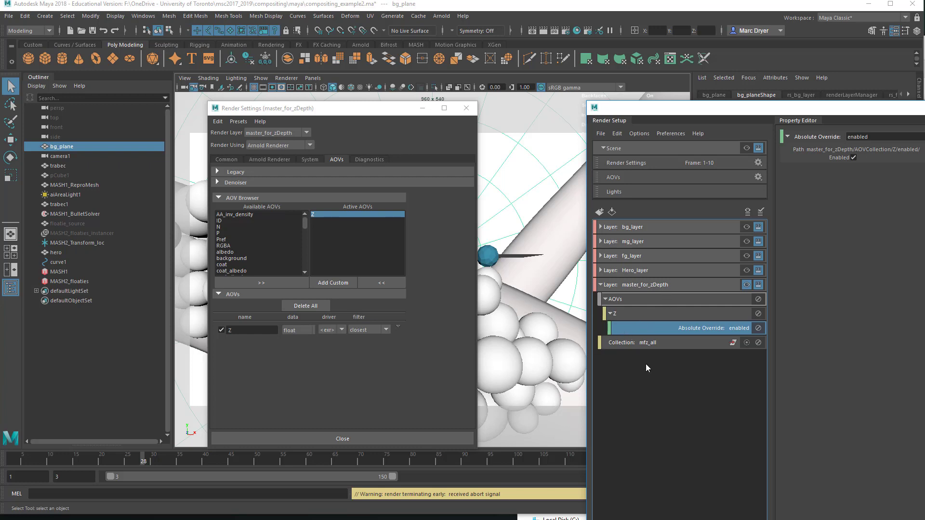
left_click(622, 290)
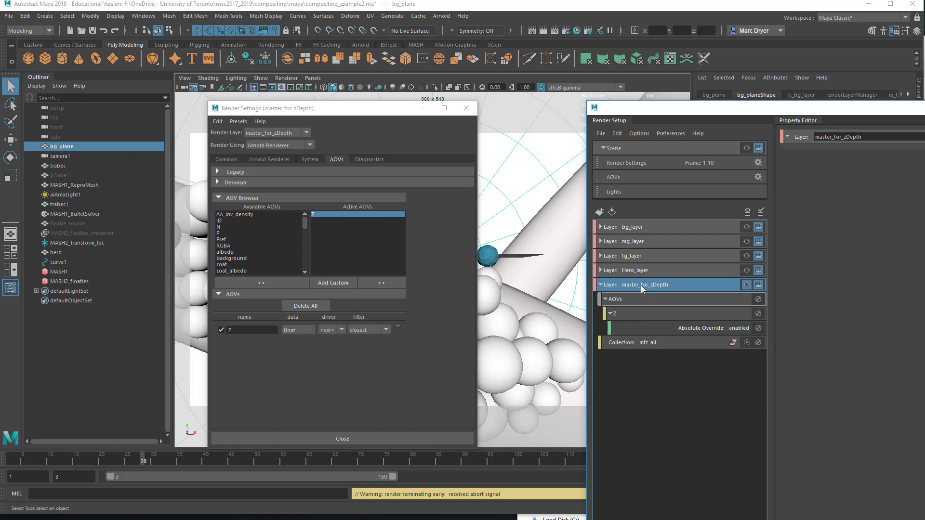
Step: Open the Arnold RenderView to review the current render, then close it
left_click(438, 18)
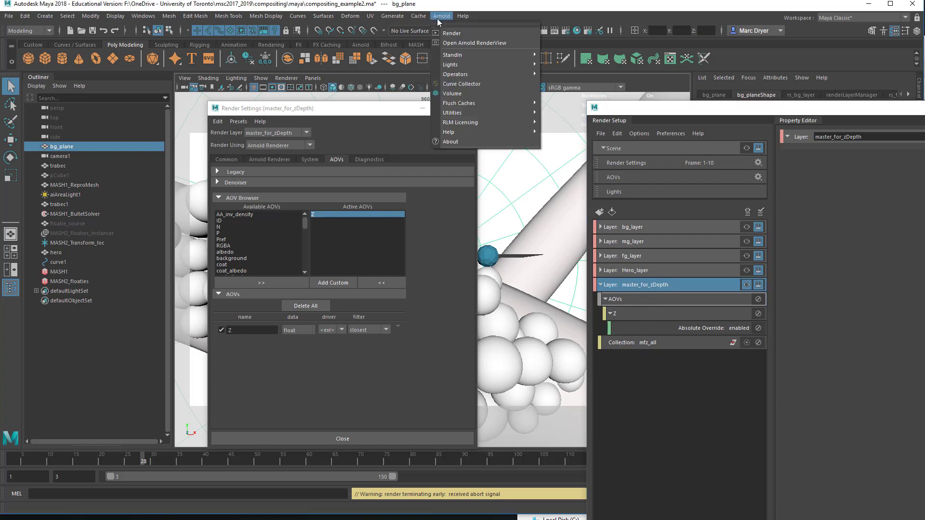
left_click(455, 39)
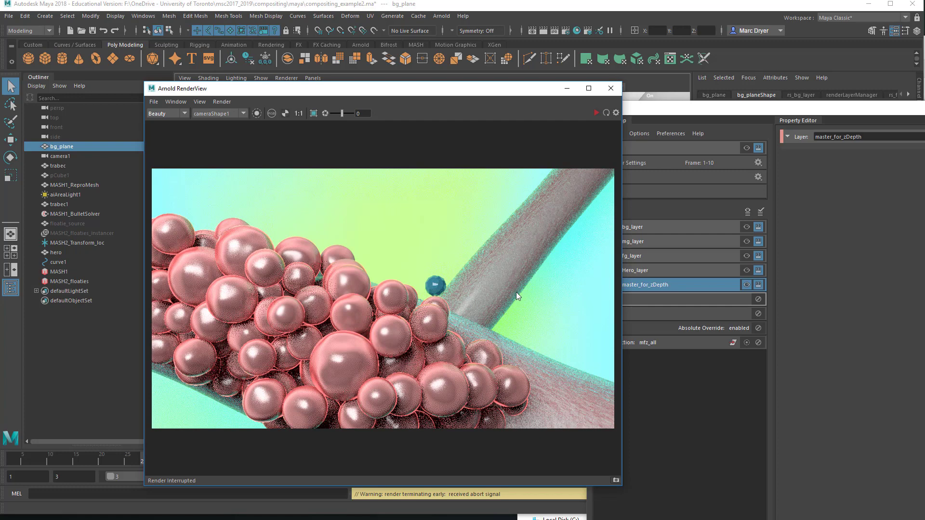
left_click(611, 89)
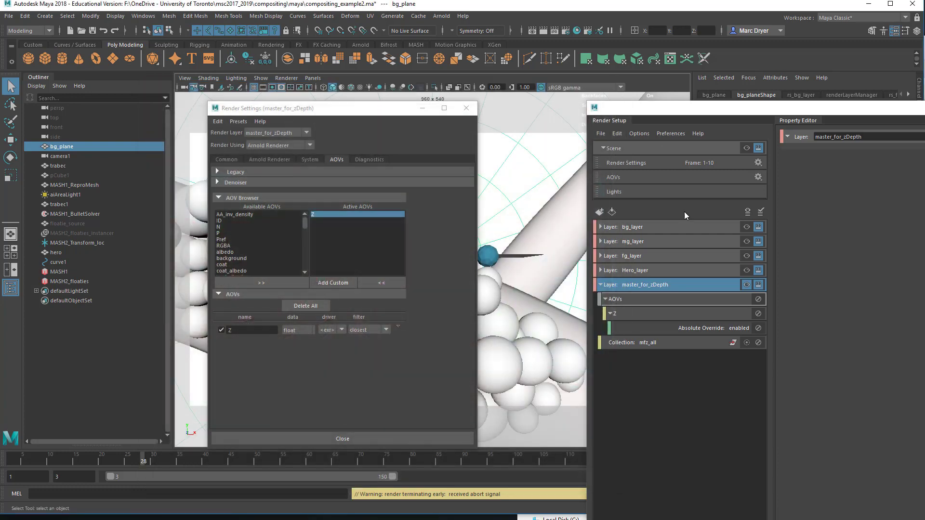
Step: Select each render layer in turn and inspect the master_for_zDepth layer's contents and options
left_click(637, 229)
left_click(639, 241)
left_click(641, 256)
left_click(645, 269)
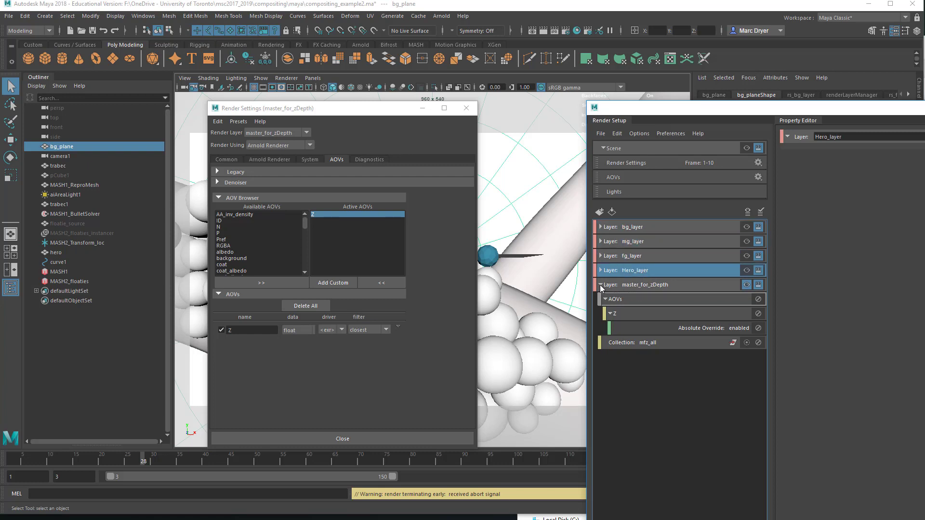
left_click(600, 284)
right_click(649, 287)
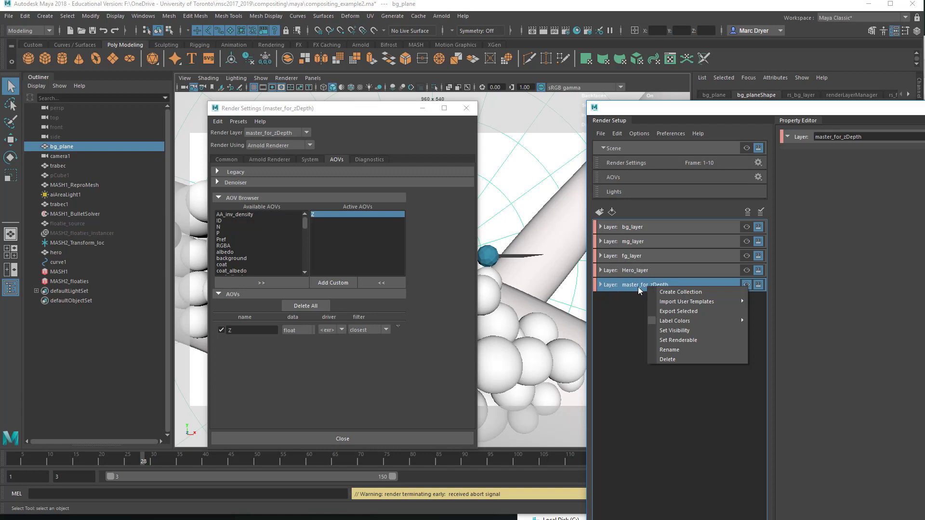
left_click(633, 286)
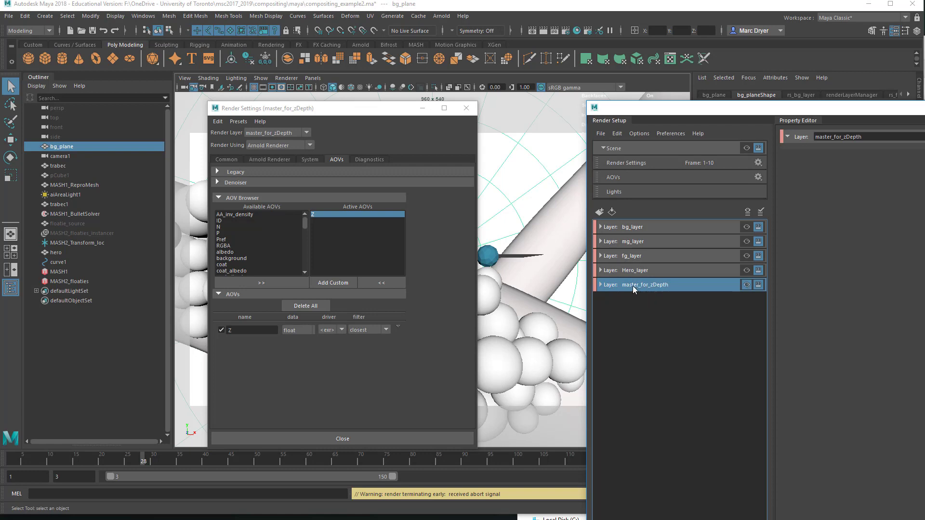
left_click(600, 285)
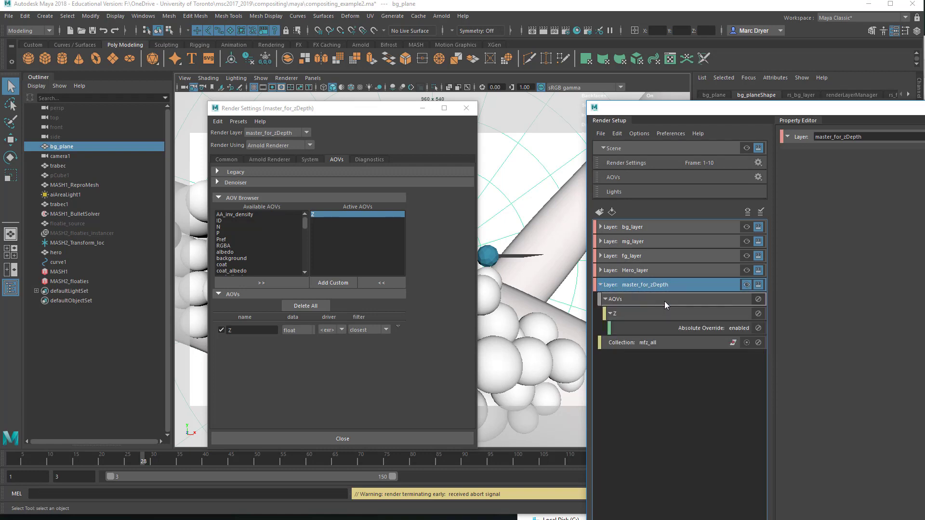
Step: Create a material override on the mfz_all collection of master_for_zDepth
left_click(650, 340)
right_click(653, 345)
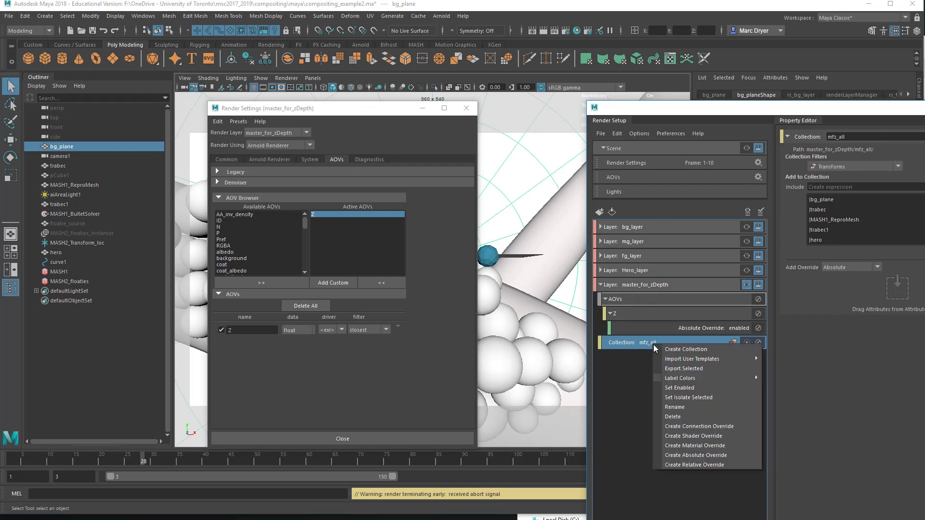
left_click(697, 446)
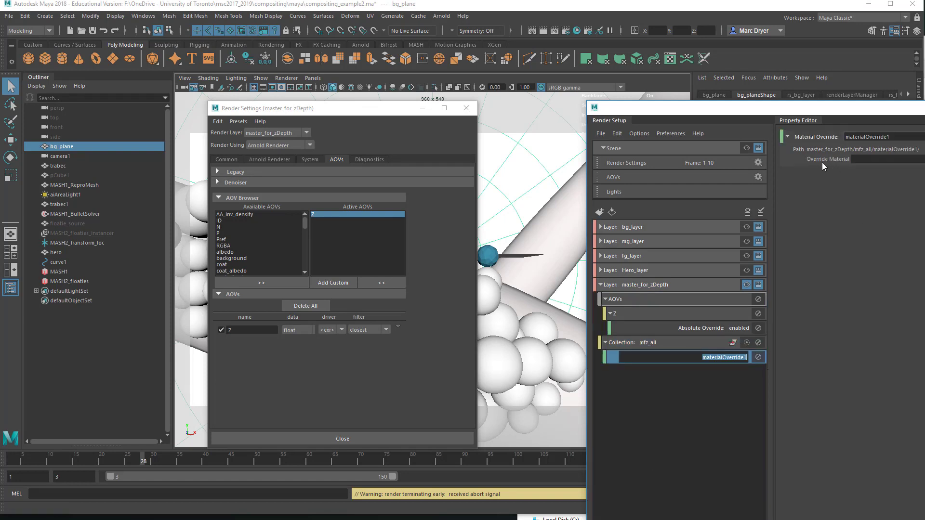
left_click_drag(903, 107, 627, 49)
key("Return")
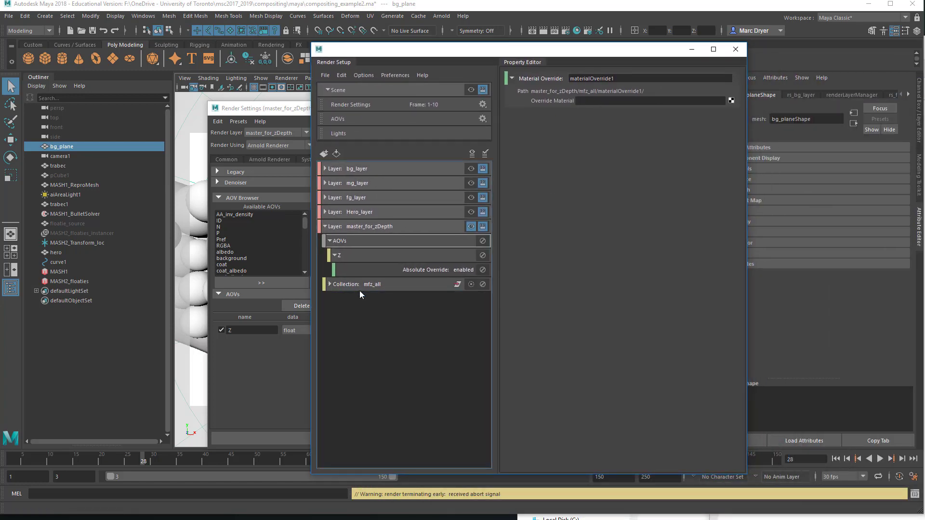
left_click(385, 298)
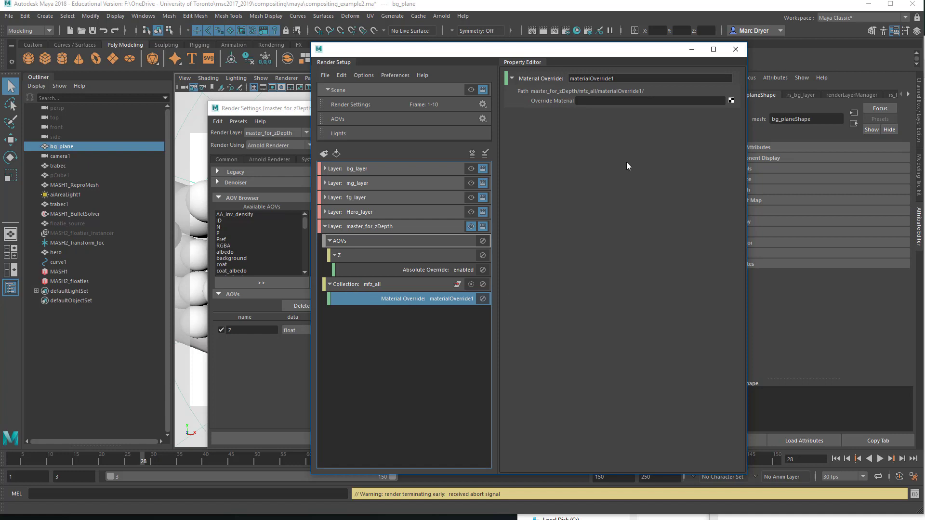
Step: Assign a new Surface Shader as the material override's override material
left_click(732, 100)
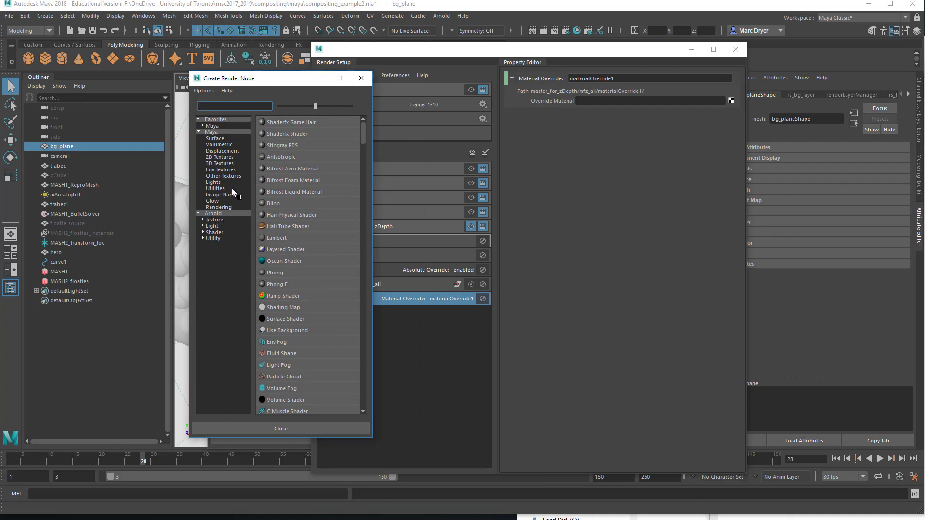
left_click(215, 138)
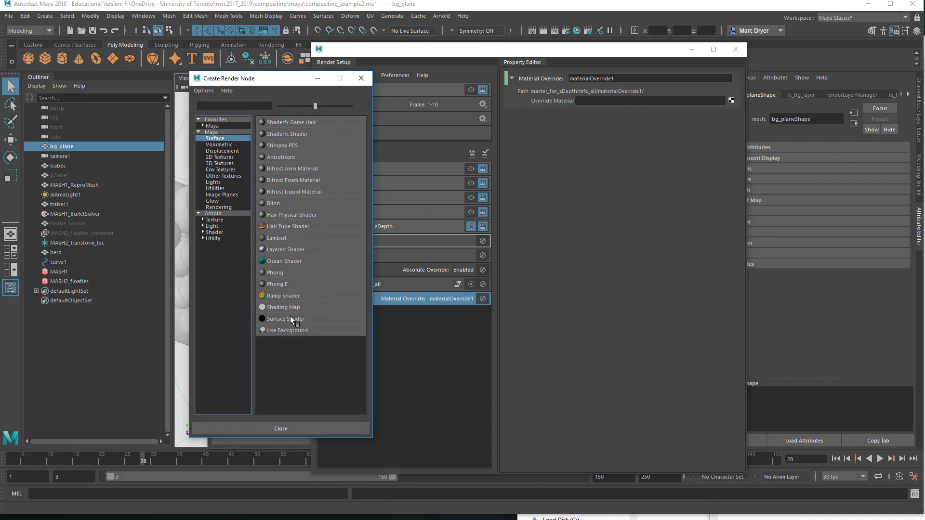
left_click(280, 318)
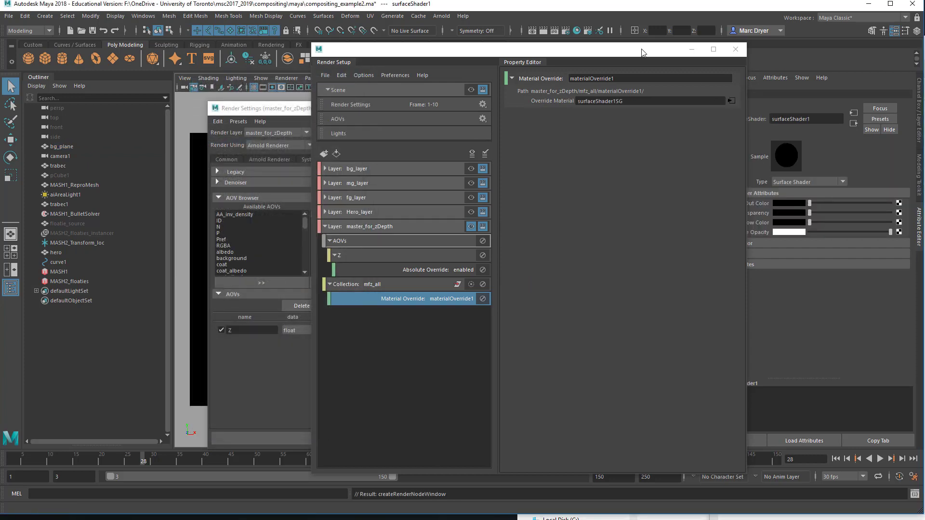
Step: Open the Arnold RenderView and render the master_for_zDepth layer
left_click_drag(640, 51, 450, 59)
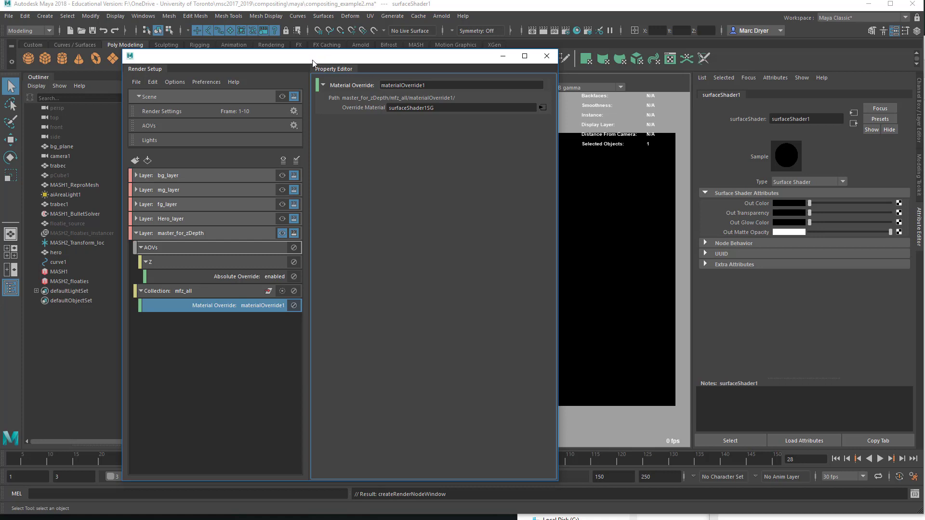
left_click_drag(320, 60, 923, 97)
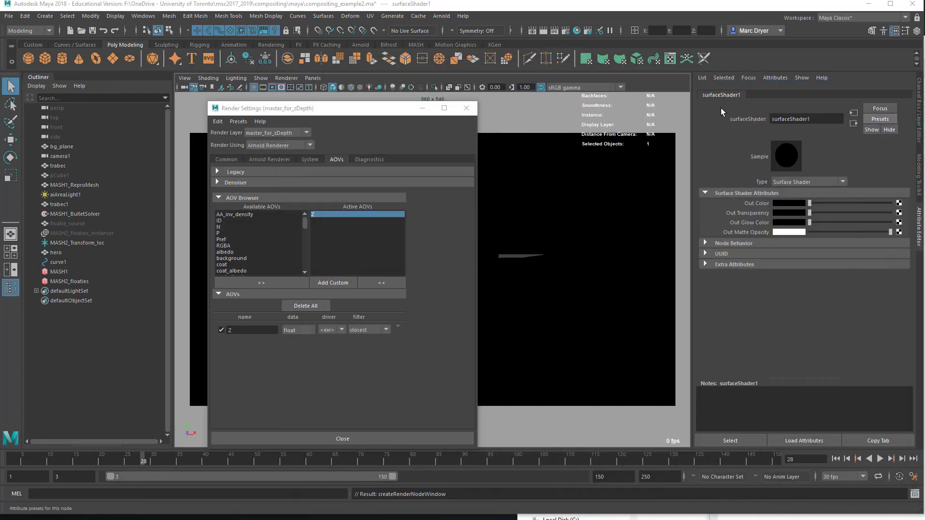
left_click_drag(342, 108, 241, 107)
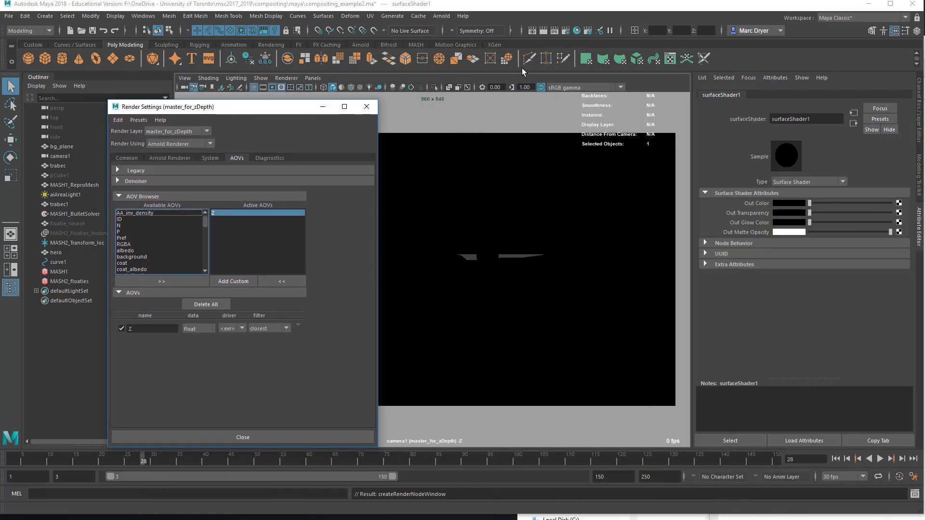
left_click(441, 16)
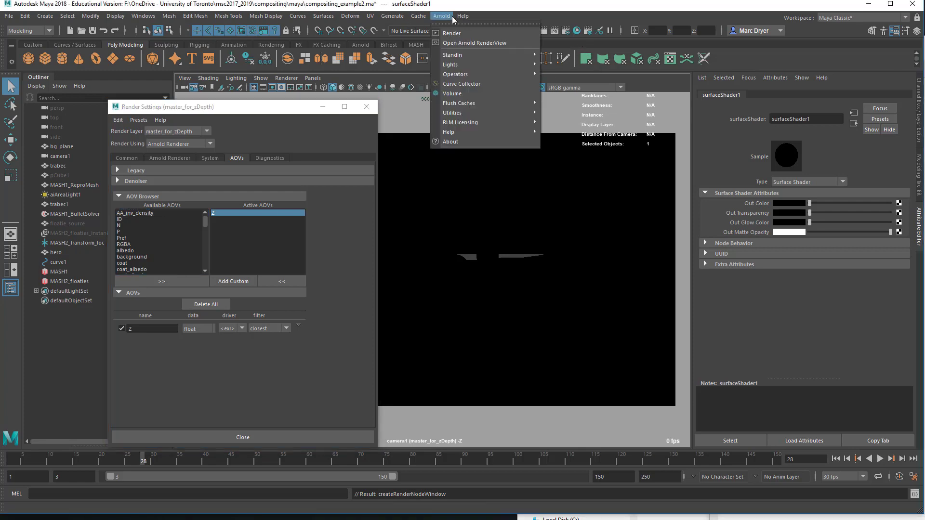
left_click(458, 43)
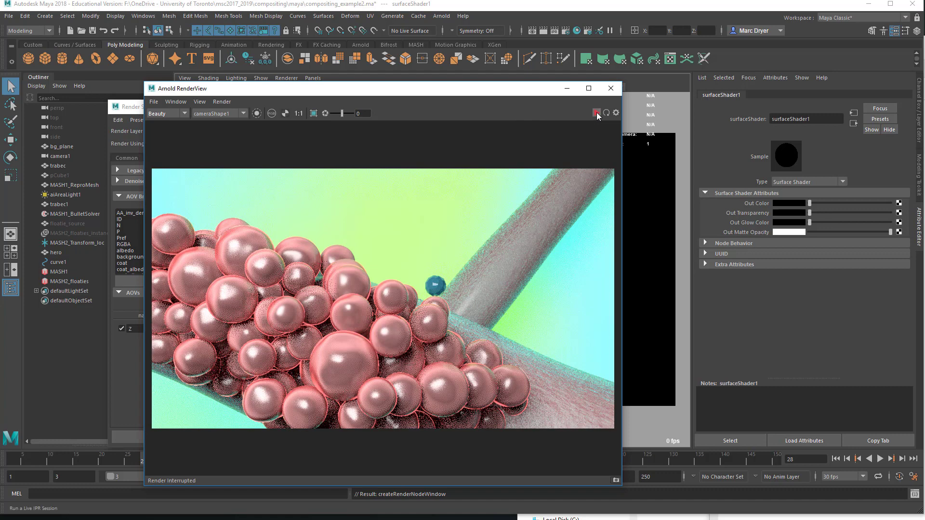
left_click(596, 112)
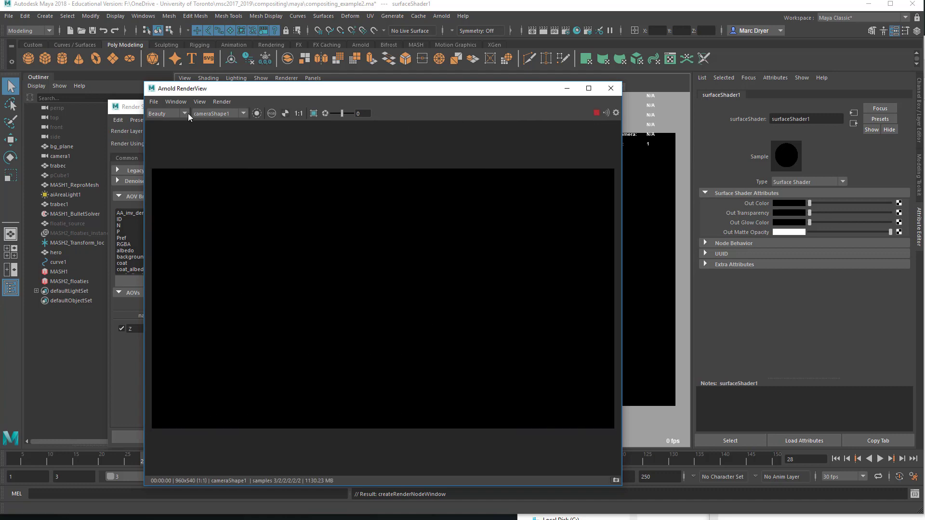
Step: Display the Z AOV in the render view and test view exposure values of -10 and 10
left_click(167, 129)
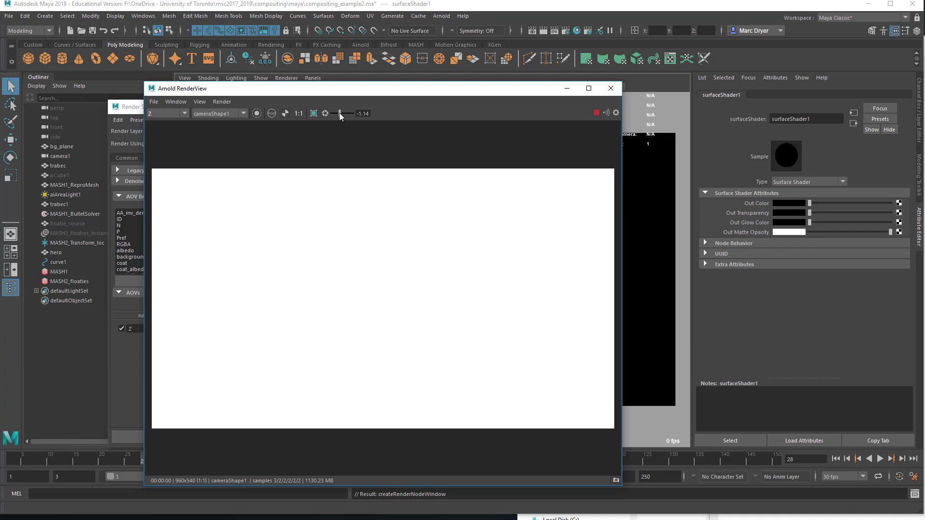
left_click_drag(336, 114, 331, 114)
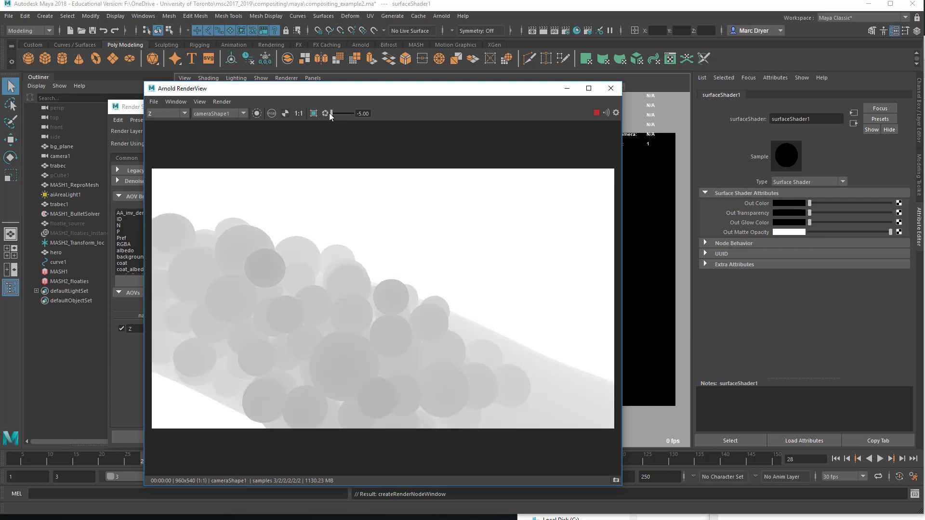
double_click(368, 114)
type("-10")
key("Return")
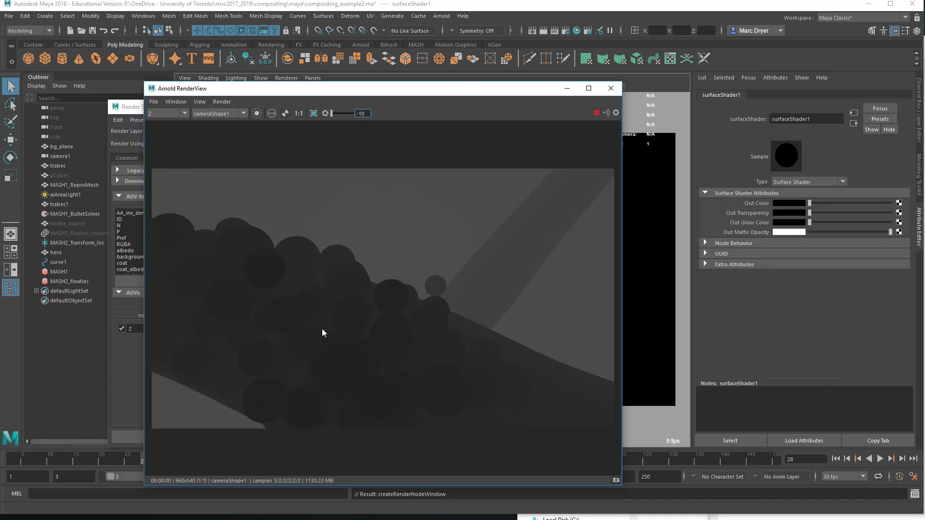
key("Return")
type("10")
key("Return")
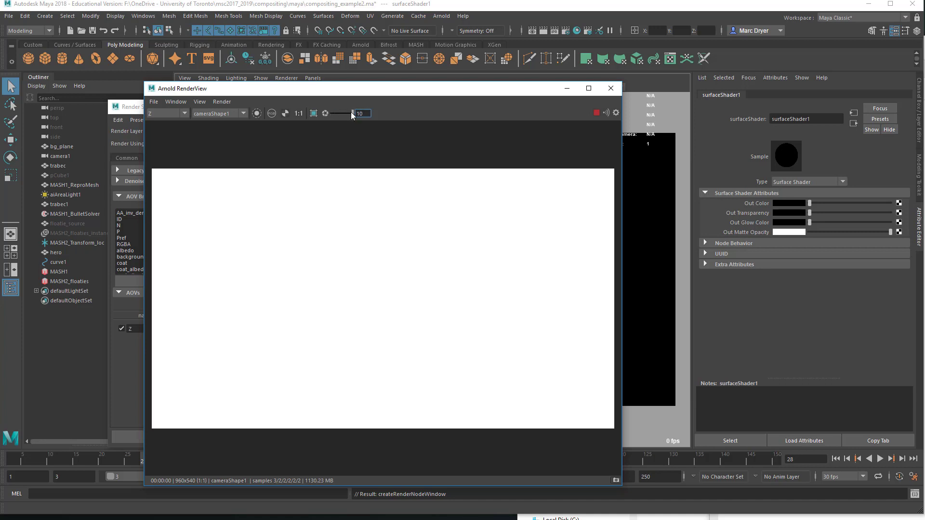
Step: Test exposures of -20 and -12, return the exposure to about -5, and close the render view
left_click_drag(352, 115, 384, 116)
type("-20")
key("Return")
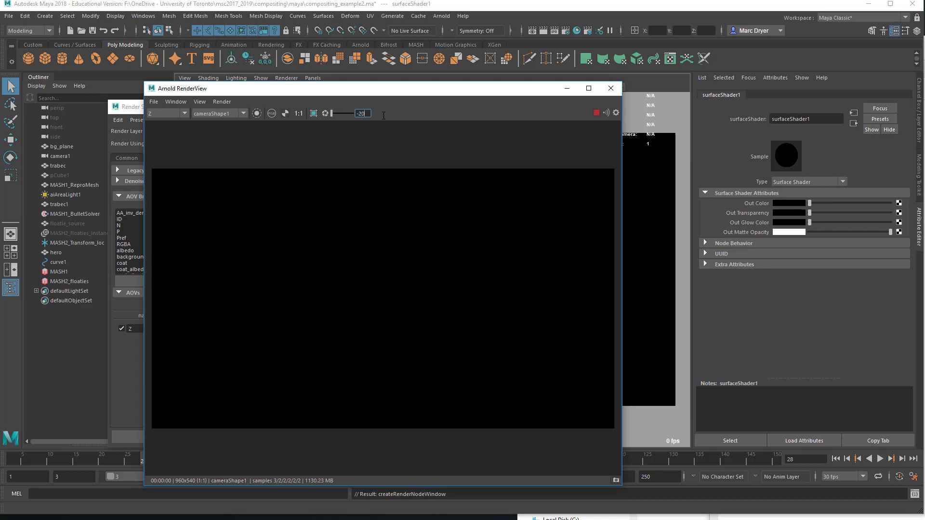
left_click_drag(357, 115, 365, 115)
type("-12")
key("Return")
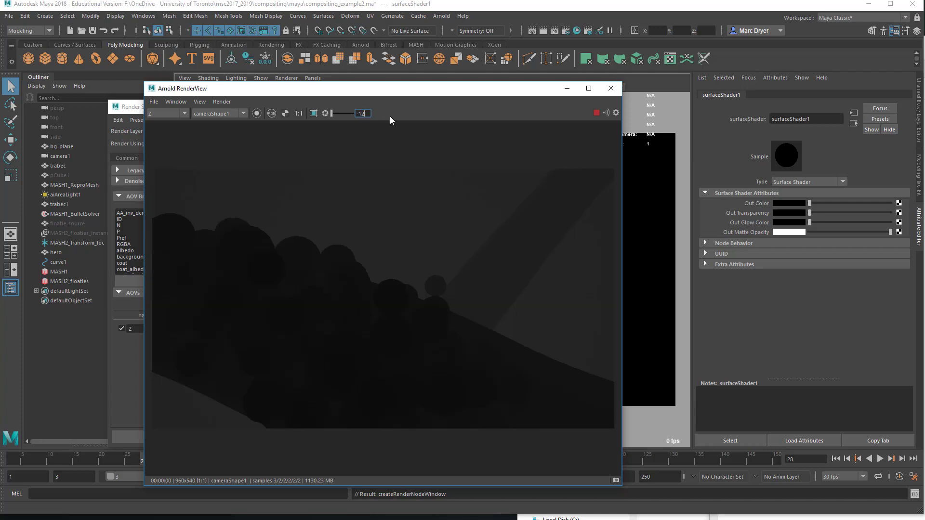
left_click_drag(332, 114, 331, 113)
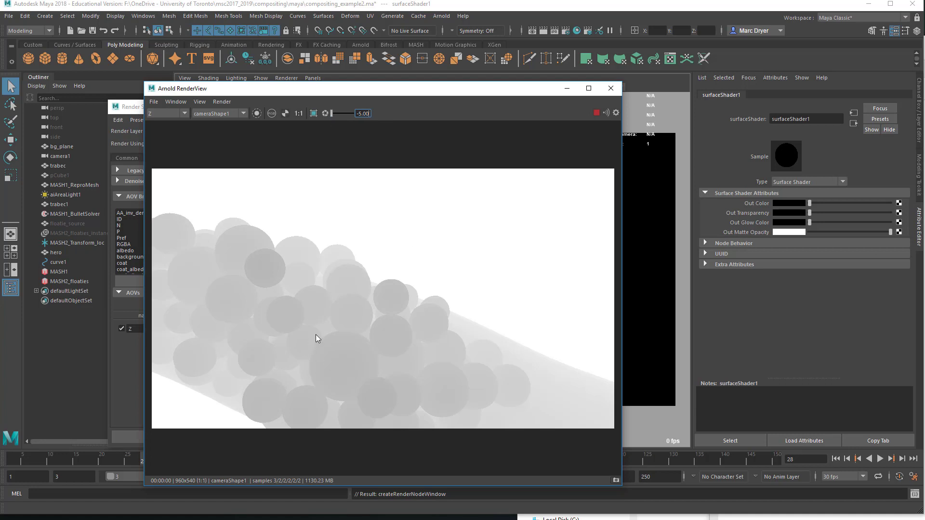
left_click(611, 89)
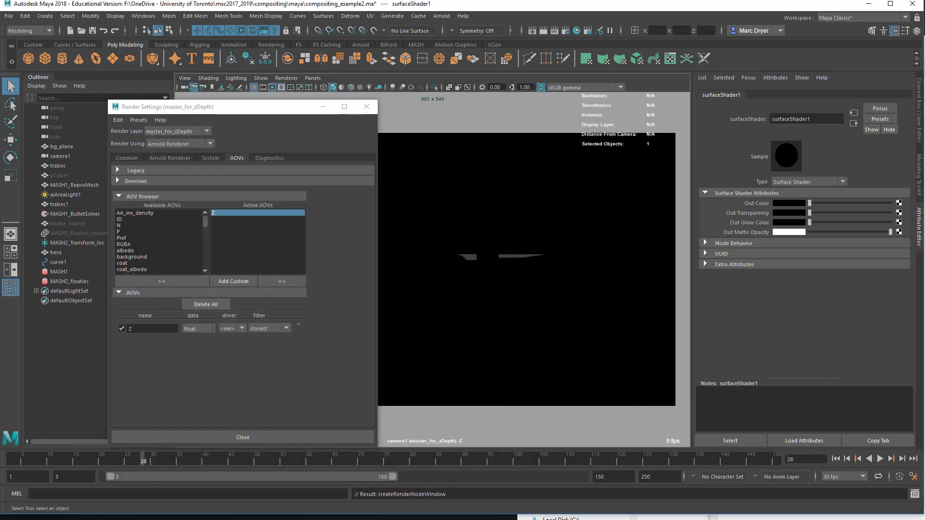
left_click_drag(924, 140, 525, 88)
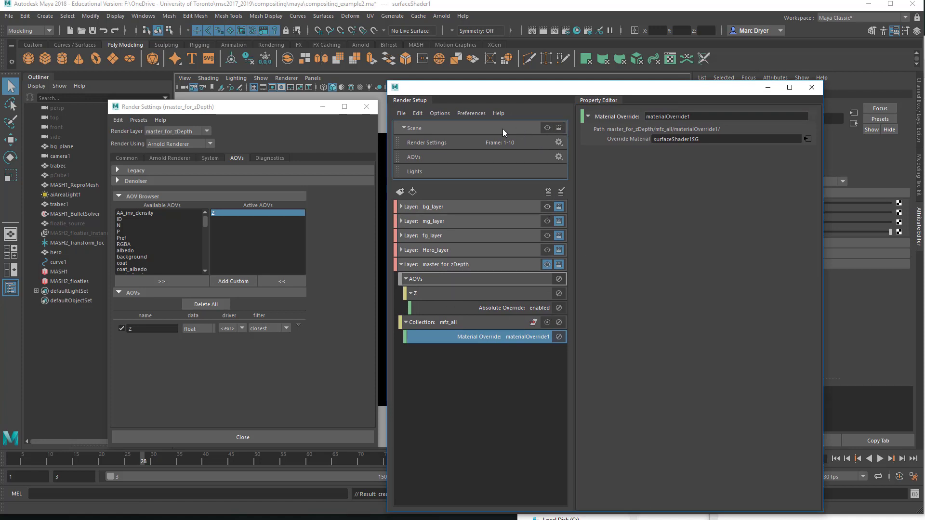
left_click(510, 209)
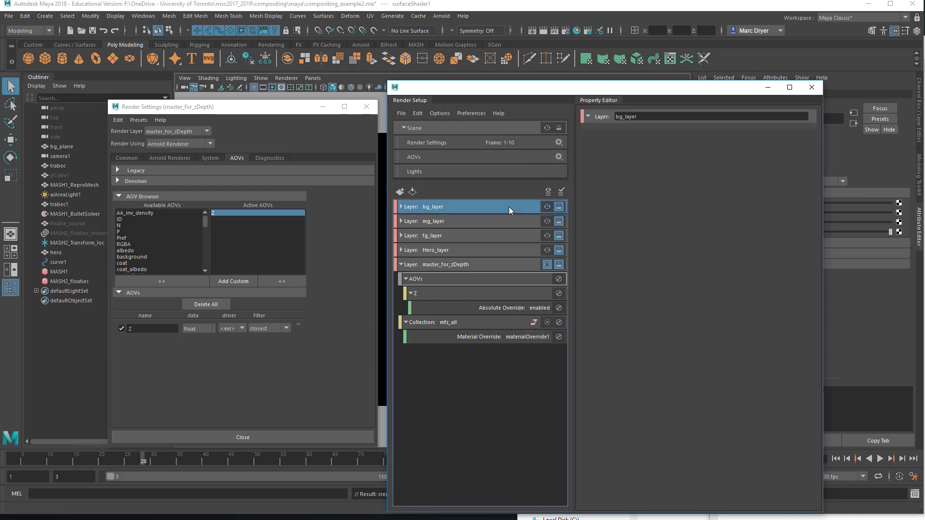
left_click(401, 265)
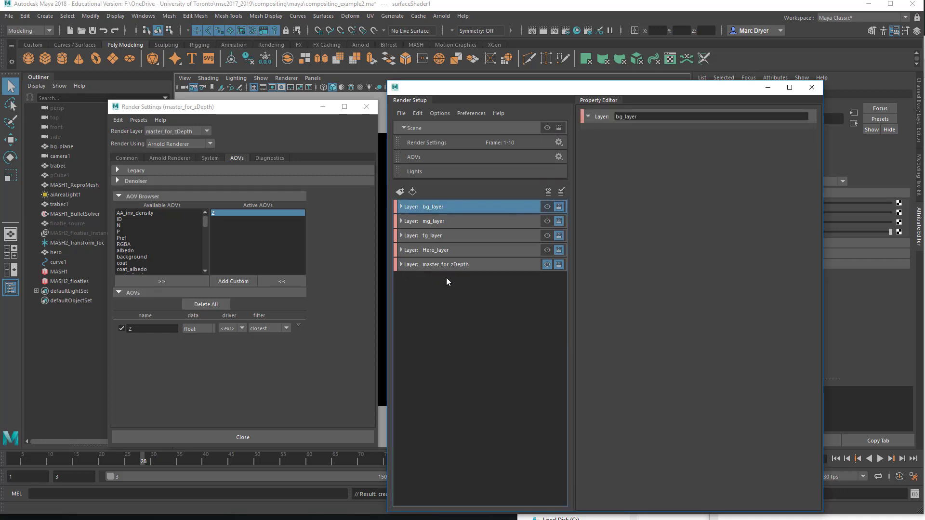
Step: Set the render end frame to 90 and switch the Render Settings to masterLayer
left_click(129, 158)
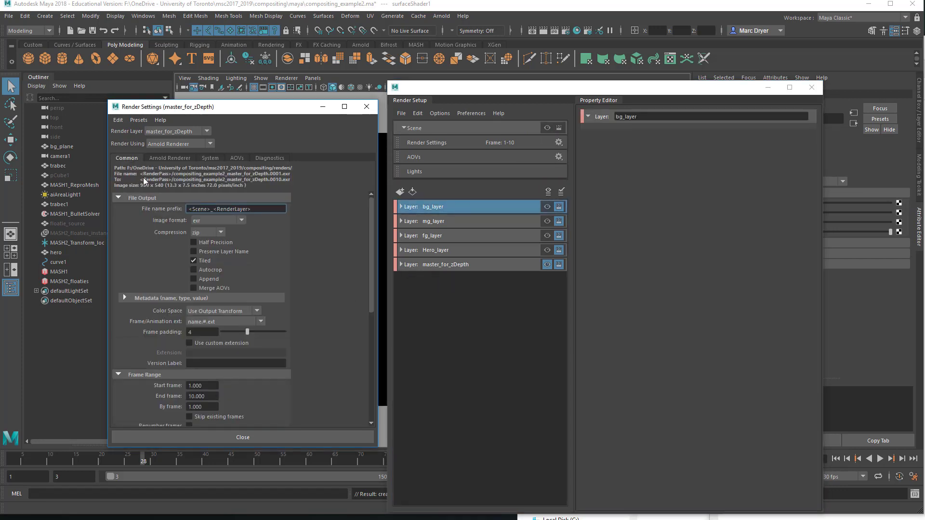
scroll(165, 291, "down", 2)
scroll(165, 291, "down", 3)
left_click_drag(211, 281, 150, 284)
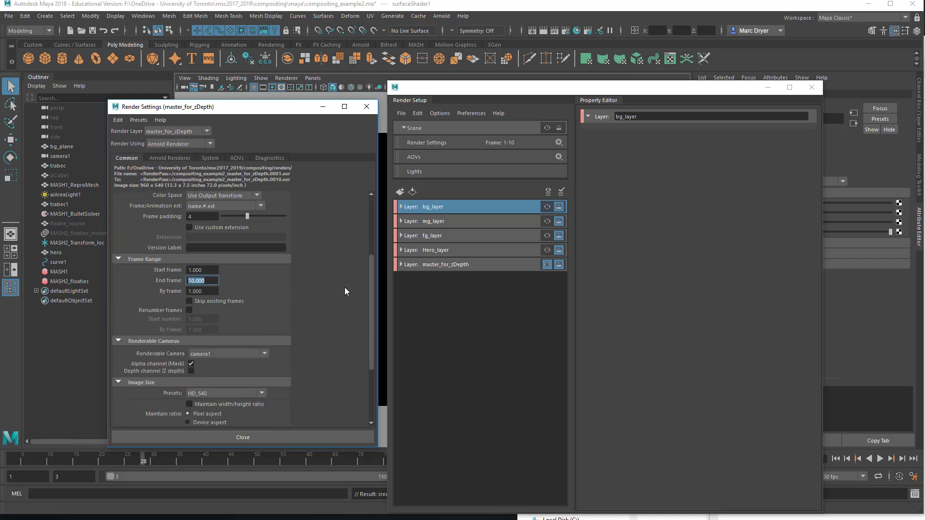
type("90")
key("Return")
left_click(167, 133)
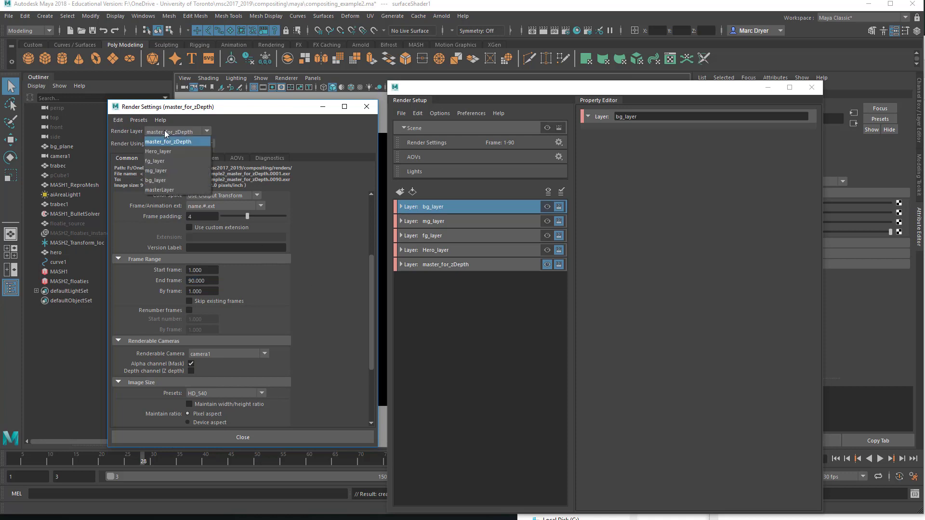
left_click(163, 190)
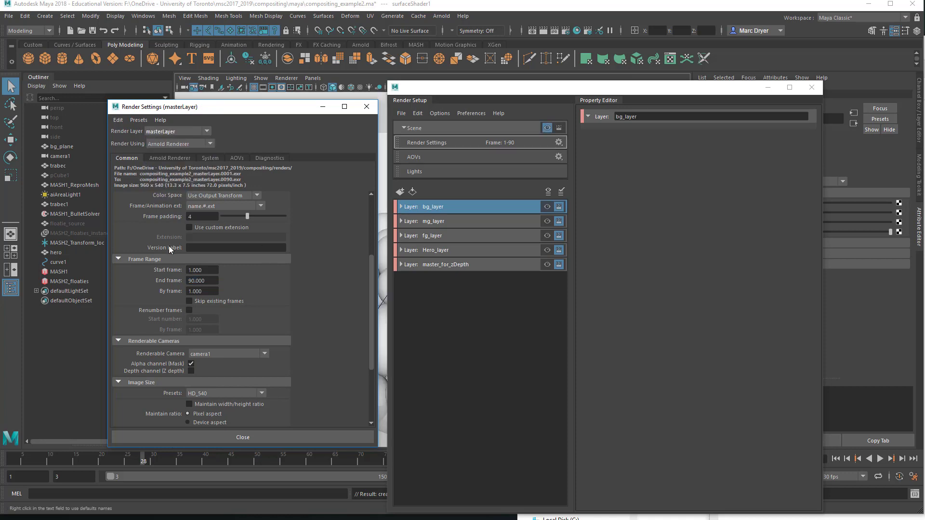
Step: Switch the Render Settings to bg_layer and close the Render Settings window
left_click(163, 132)
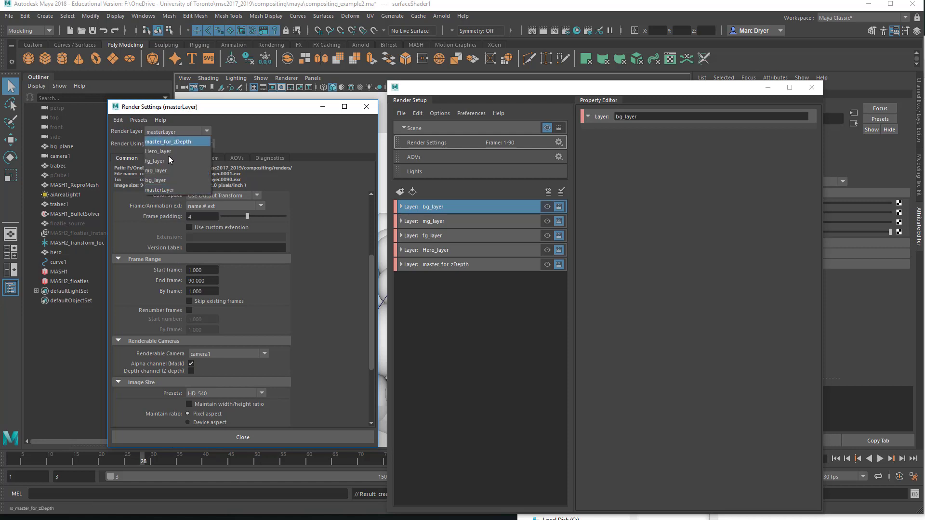
left_click(169, 182)
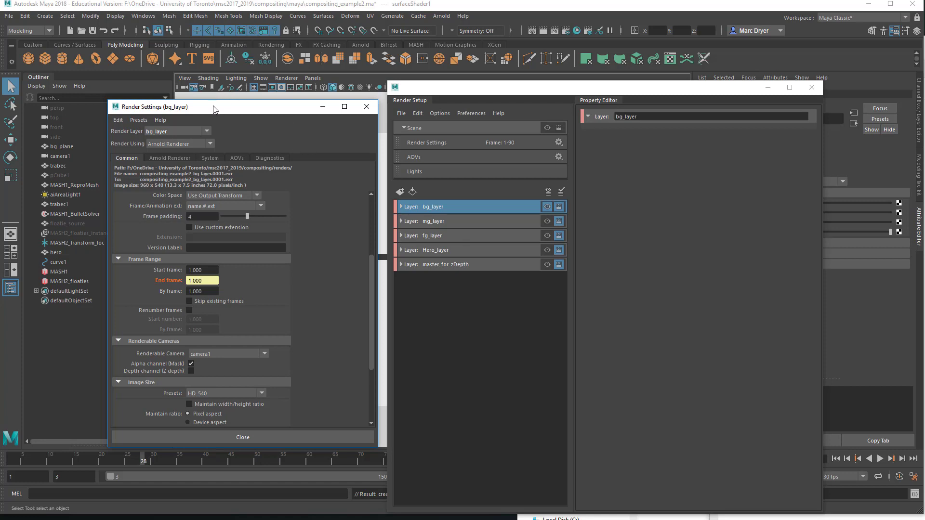
left_click_drag(213, 109, 180, 101)
left_click(334, 98)
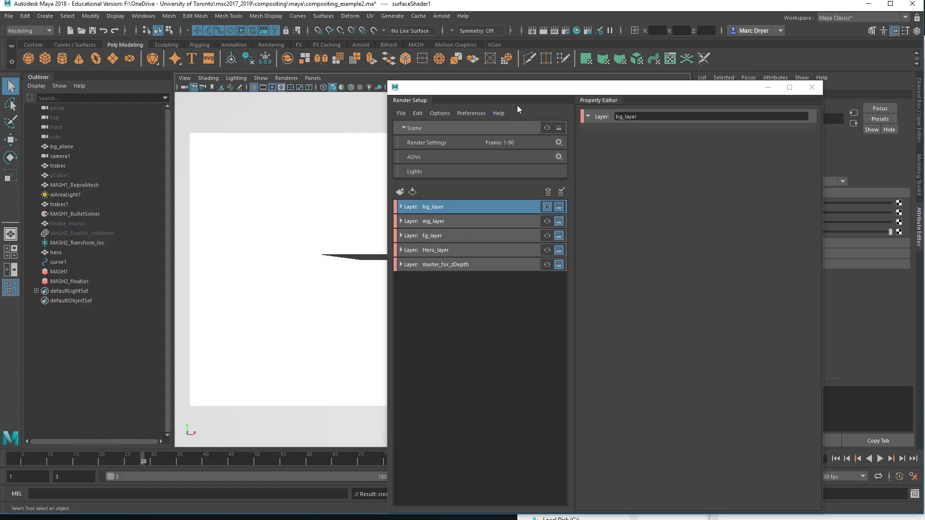
Step: Switch the main menu set to Rendering
left_click_drag(494, 90, 439, 78)
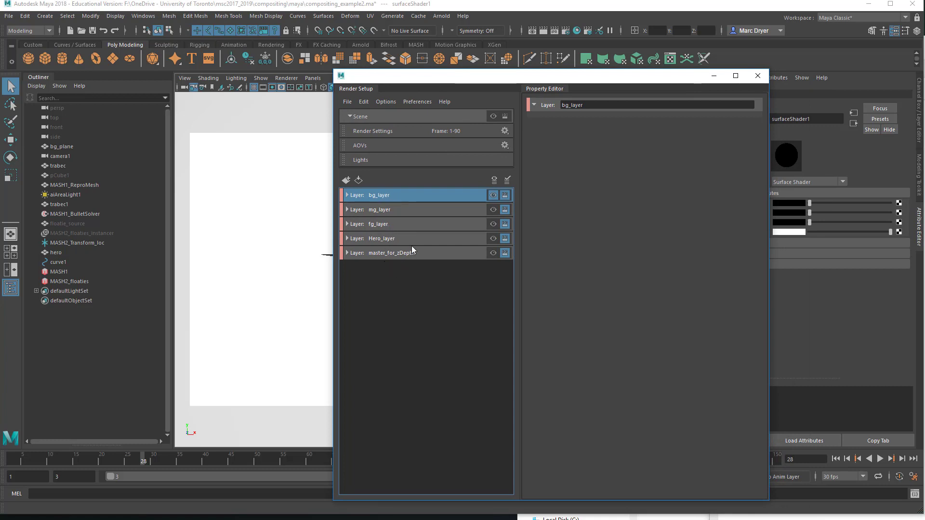
left_click(17, 32)
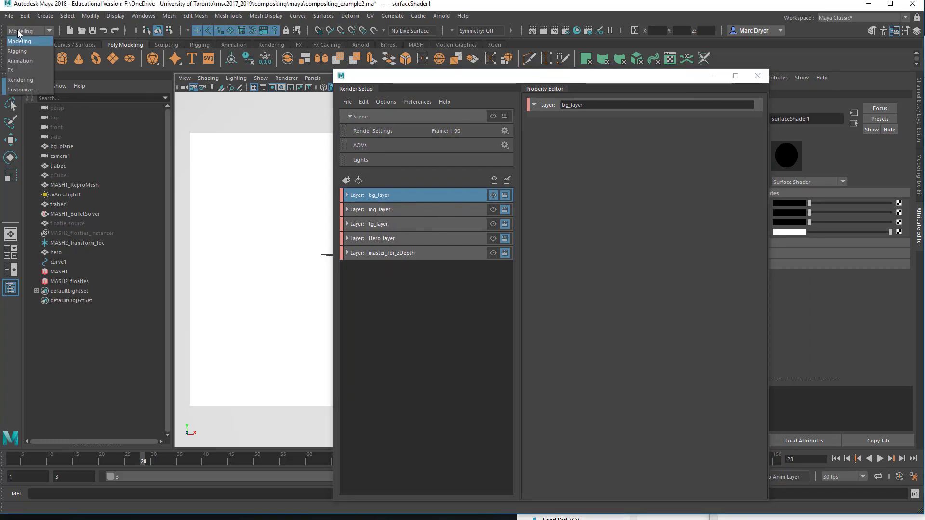
left_click(19, 80)
Step: Open the Render Sequence options and render the sequence for all render-enabled layers from camera1
left_click(252, 17)
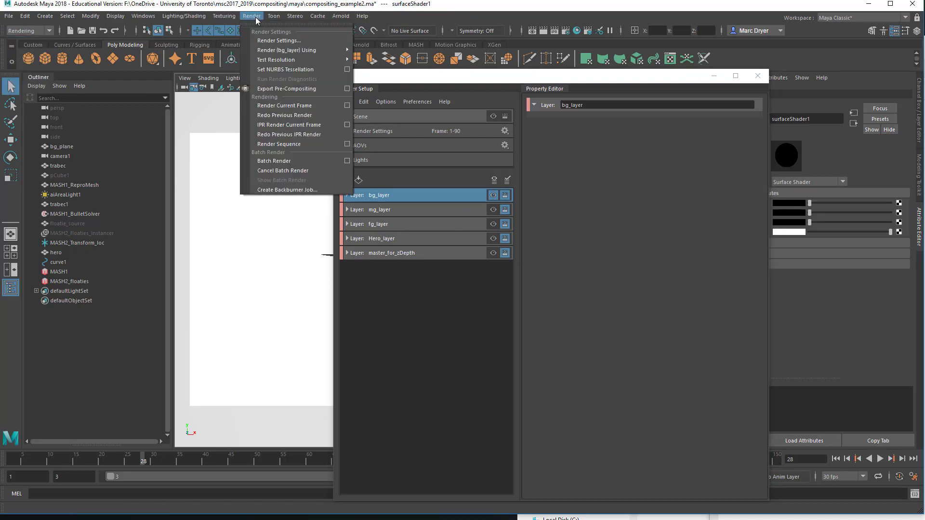
left_click(347, 144)
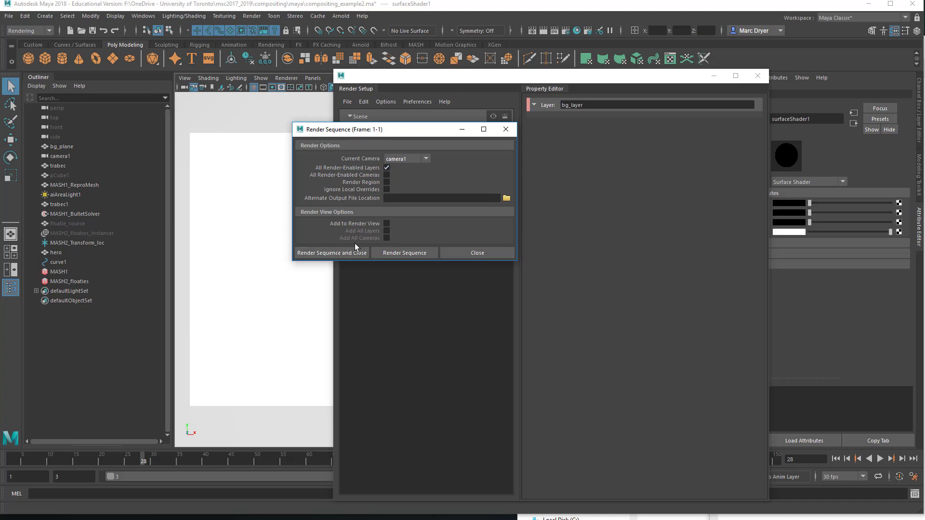
left_click_drag(360, 132, 261, 102)
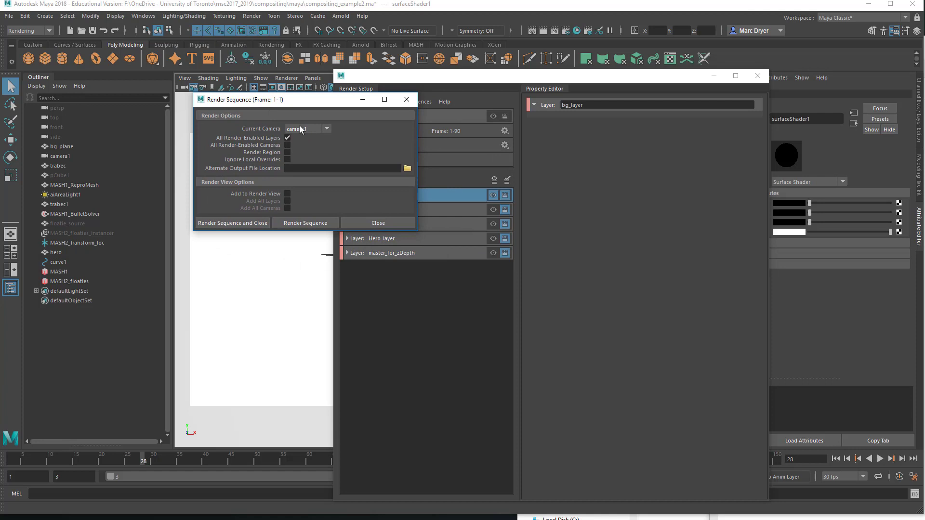
left_click(253, 222)
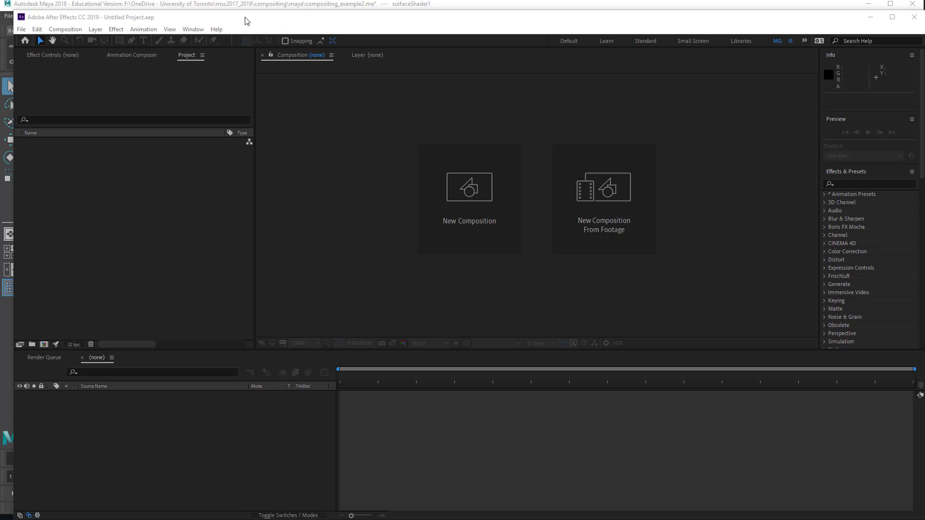
Step: Switch to After Effects and enlarge its window to fill the screen
mouse_move(245, 20)
left_mouse_down()
mouse_move(219, 11)
mouse_move(287, 17)
mouse_move(233, 8)
left_mouse_up()
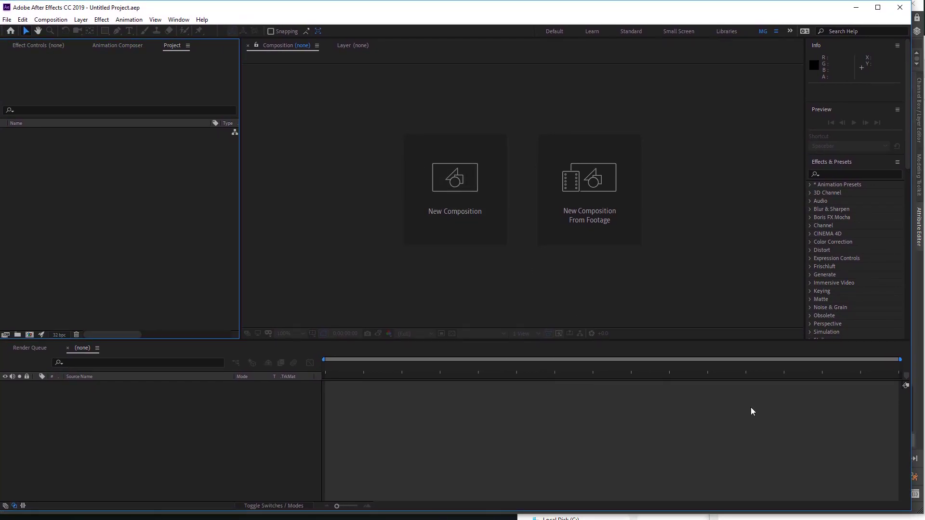
left_click(910, 510)
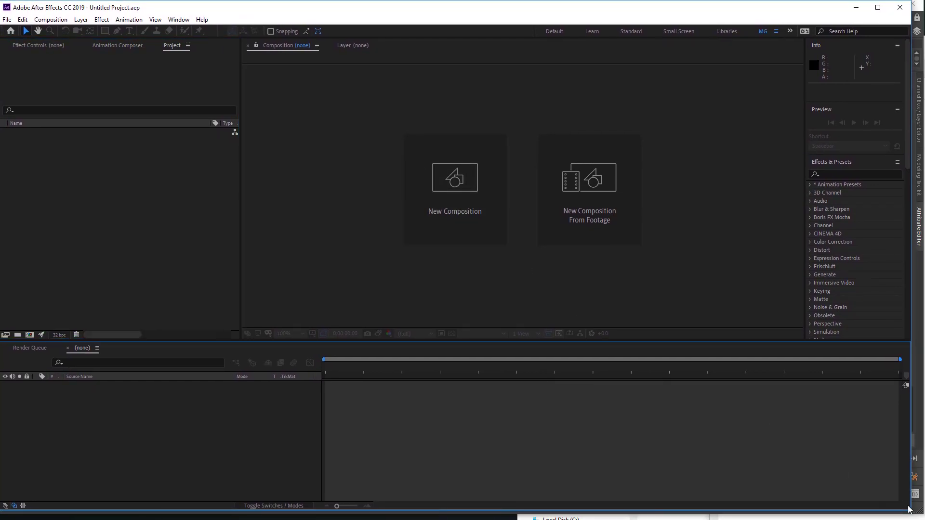
left_click_drag(916, 516, 924, 519)
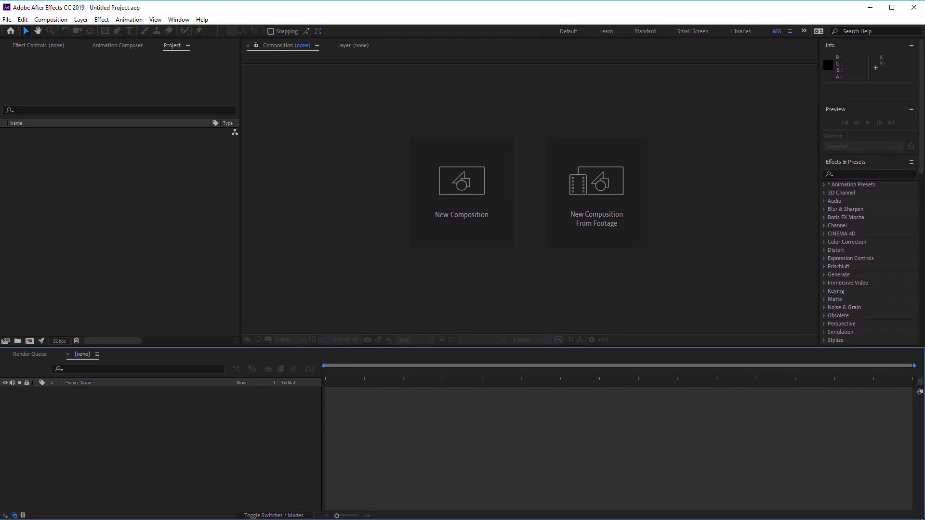
Step: Open the Import File dialog and navigate to the compositing renders beauty folder
left_click(55, 164)
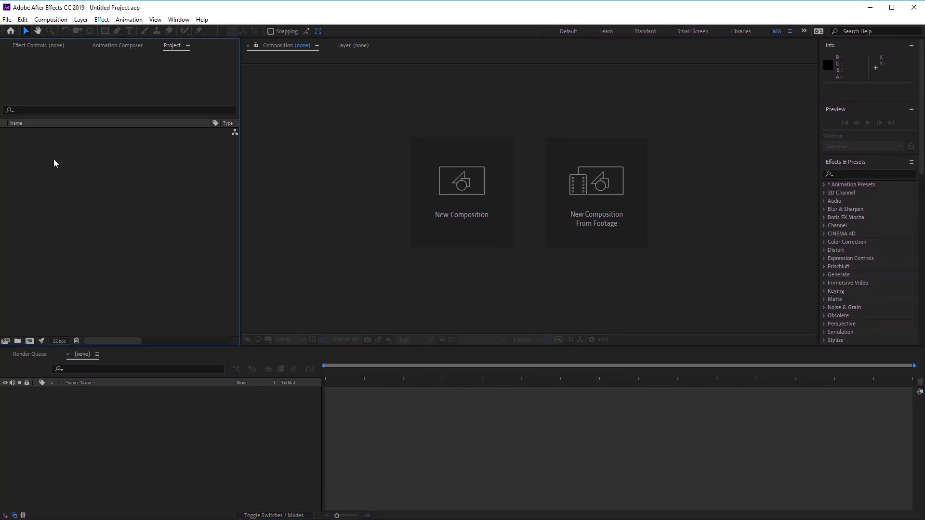
double_click(107, 179)
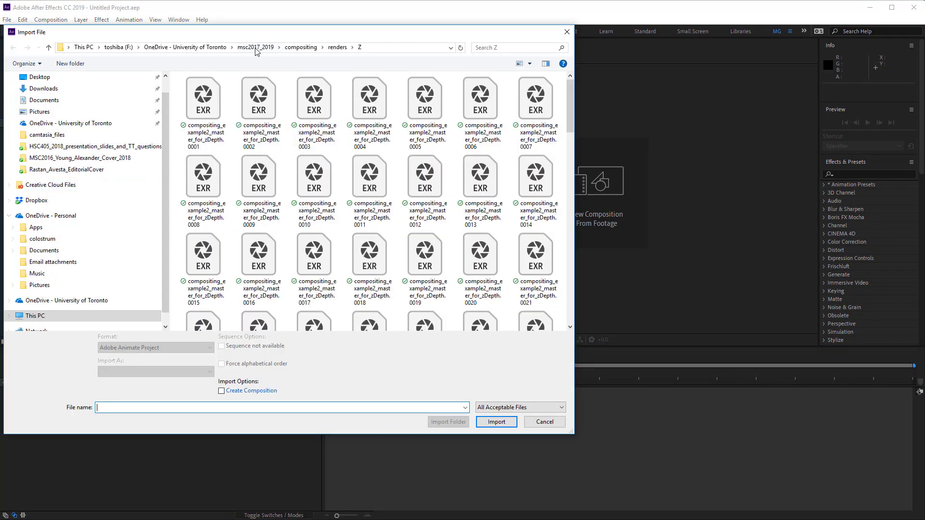
left_click(302, 48)
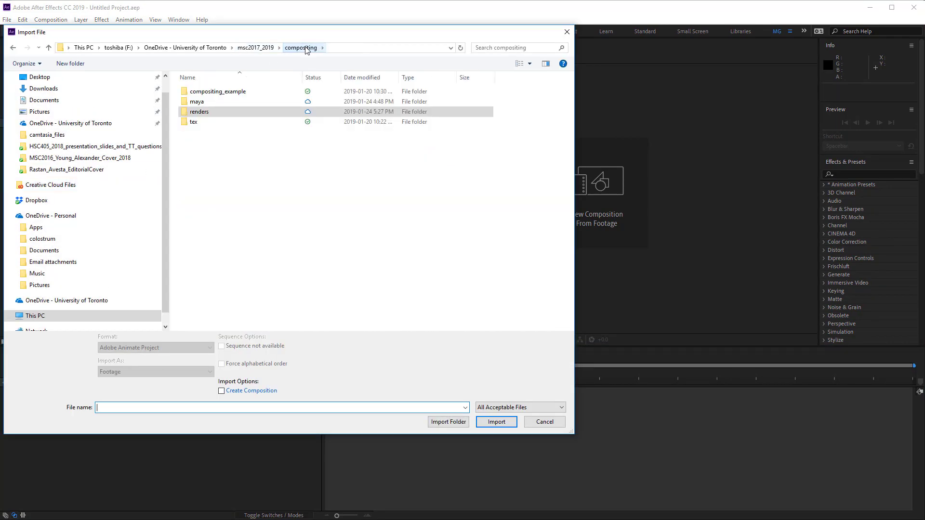
double_click(203, 113)
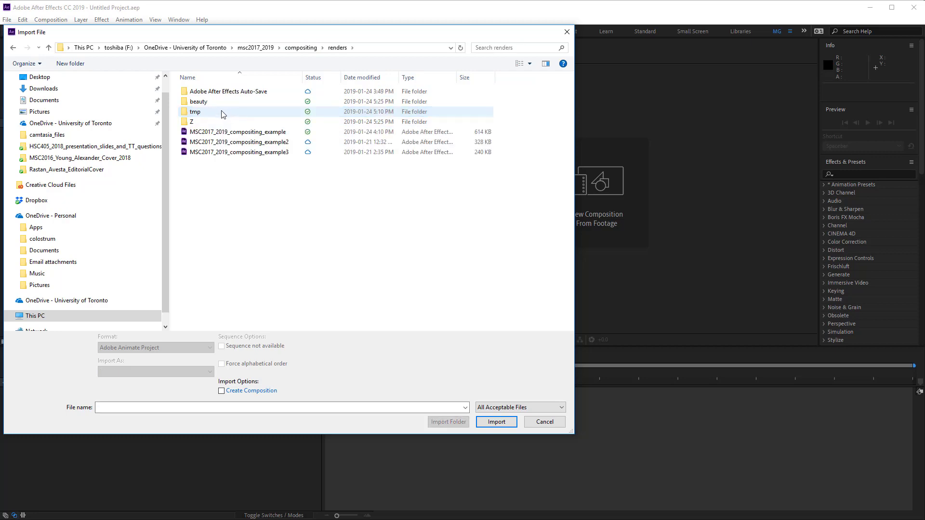
left_click(210, 102)
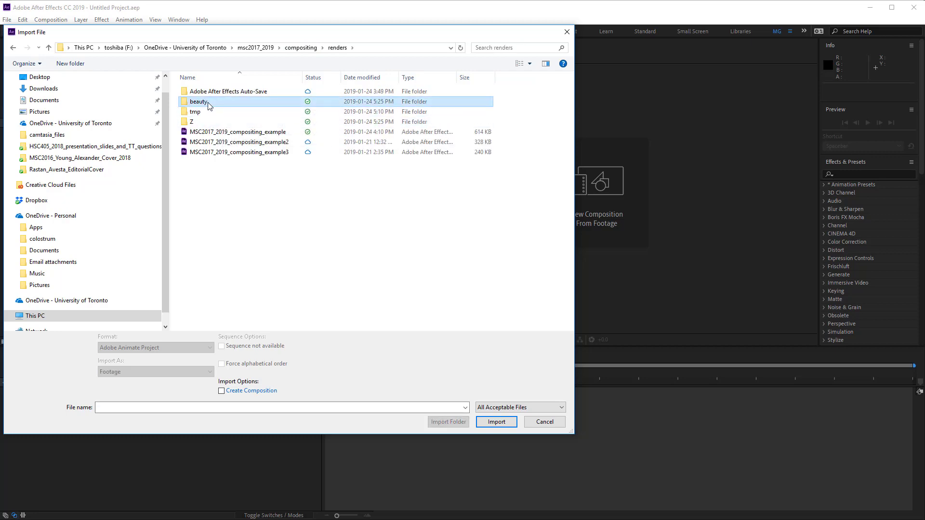
left_click(207, 123)
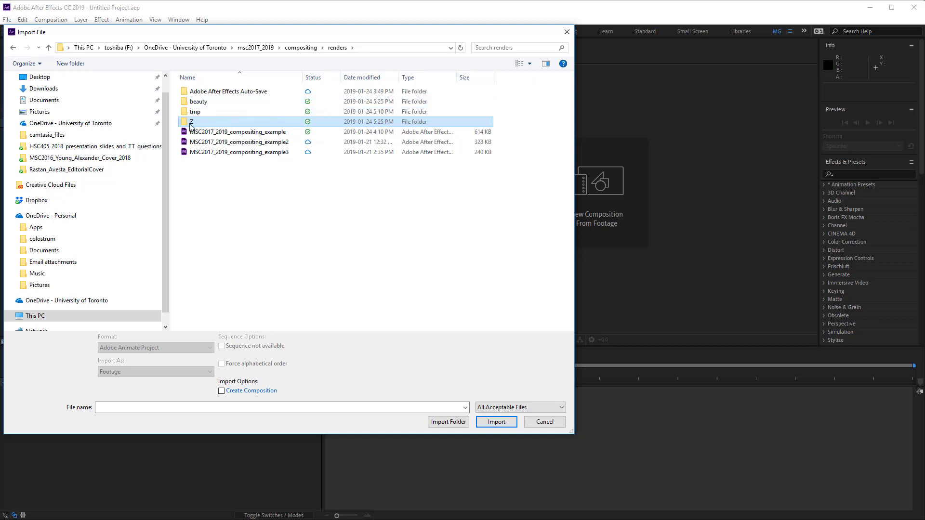
mouse_move(187, 126)
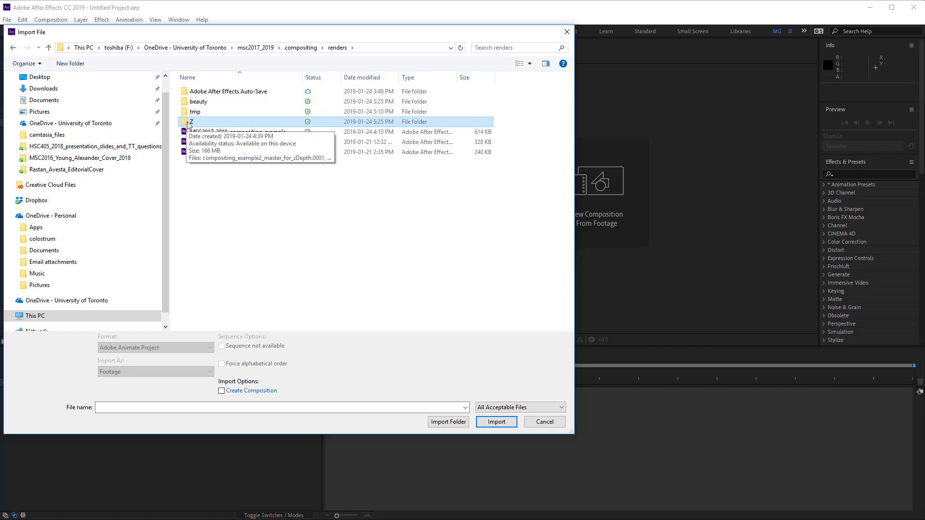
double_click(190, 102)
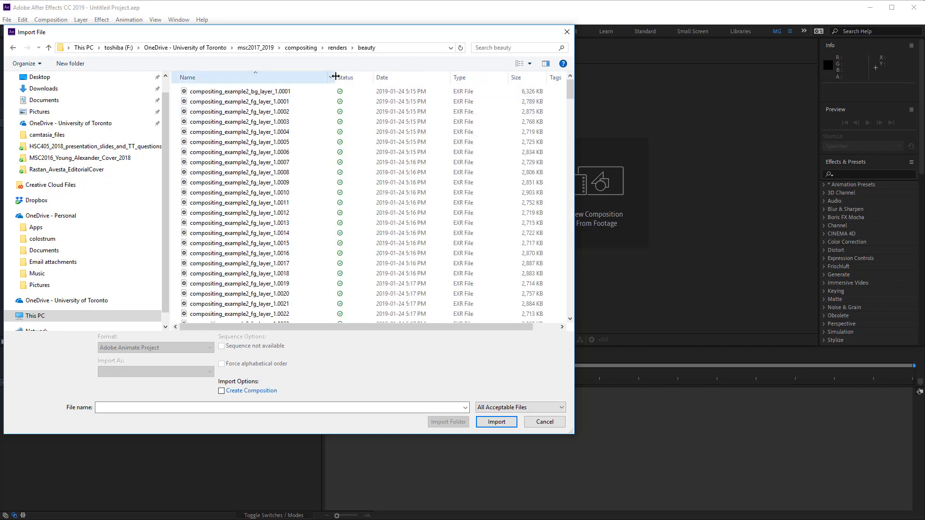
Step: Import the compositing_example2_bg_layer_1.0001 EXR frame as footage
left_click_drag(336, 76, 359, 76)
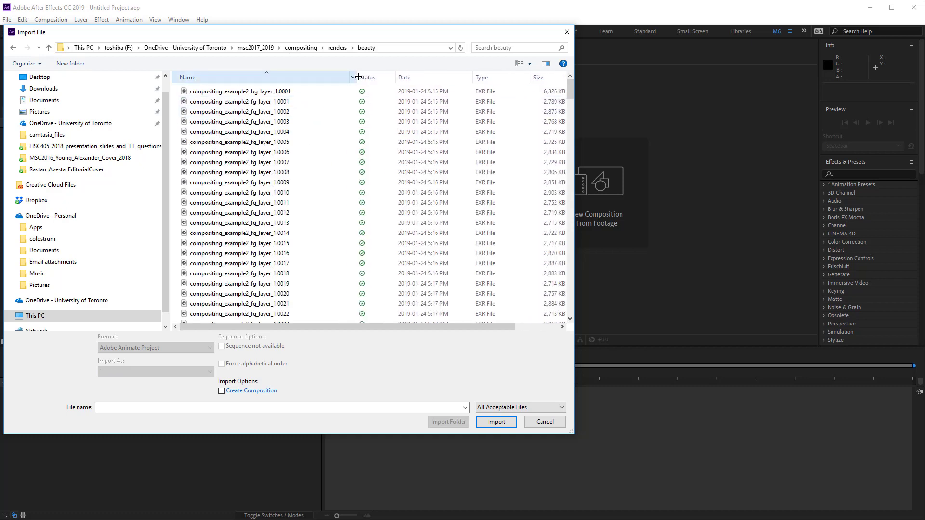
left_click(244, 94)
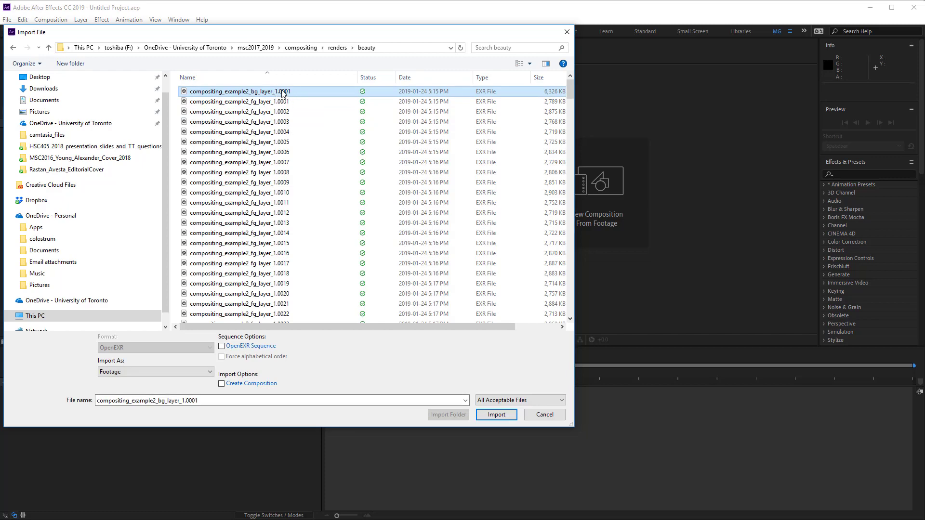
left_click(496, 415)
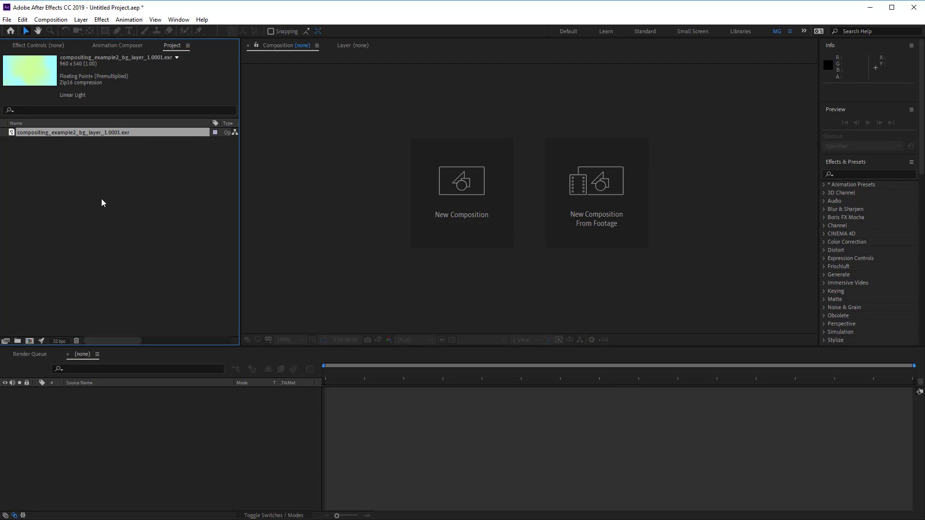
Step: Import the compositing_example2_fg_layer_1 EXR sequence as footage
double_click(196, 186)
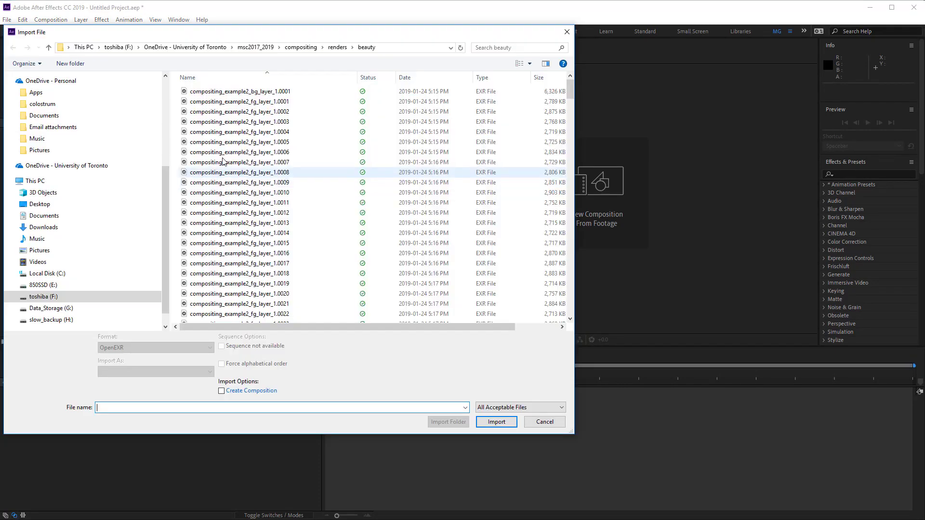
left_click(254, 102)
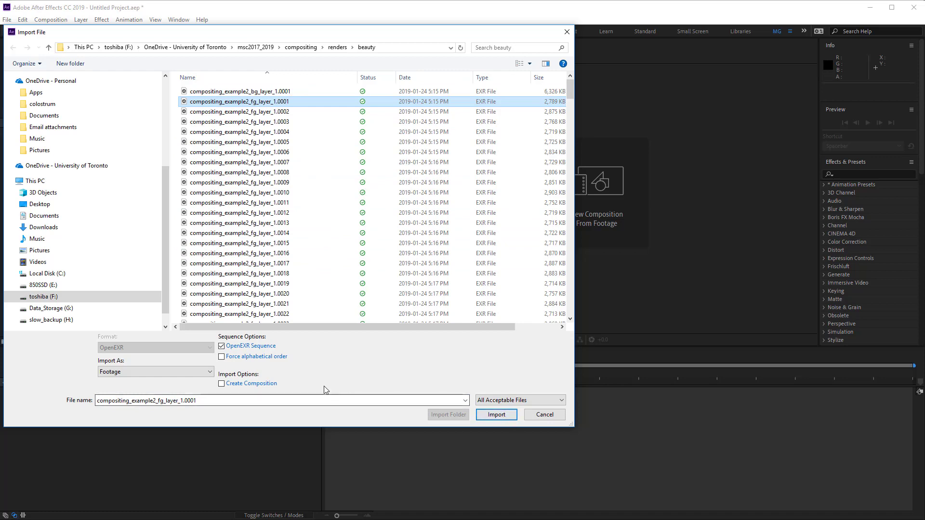
left_click(492, 419)
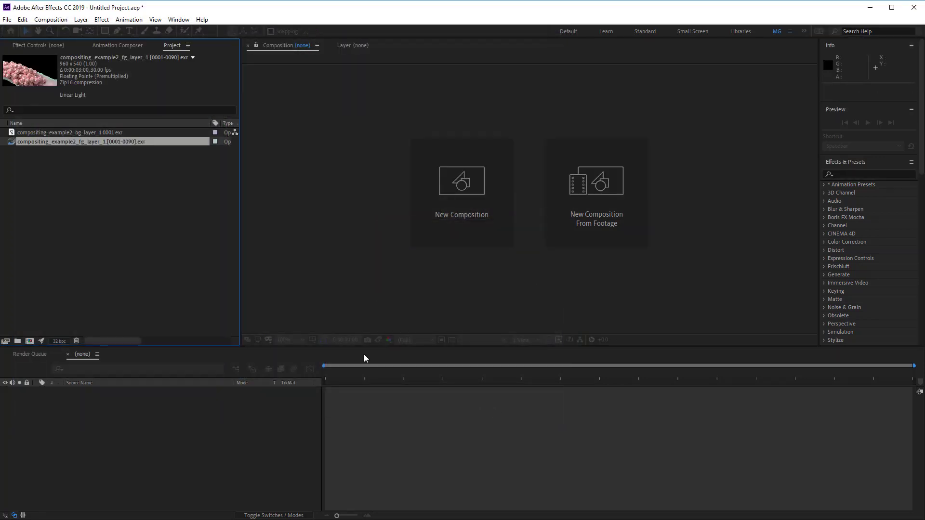
Step: Import the compositing_example2_Hero_layer_1 EXR sequence as footage
left_click(105, 202)
double_click(105, 201)
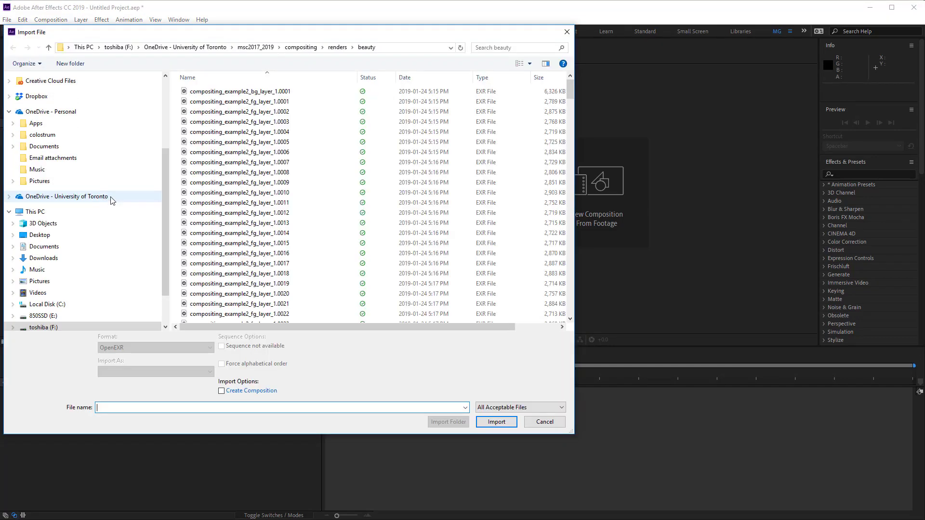
scroll(278, 166, "down", 4)
scroll(278, 167, "down", 20)
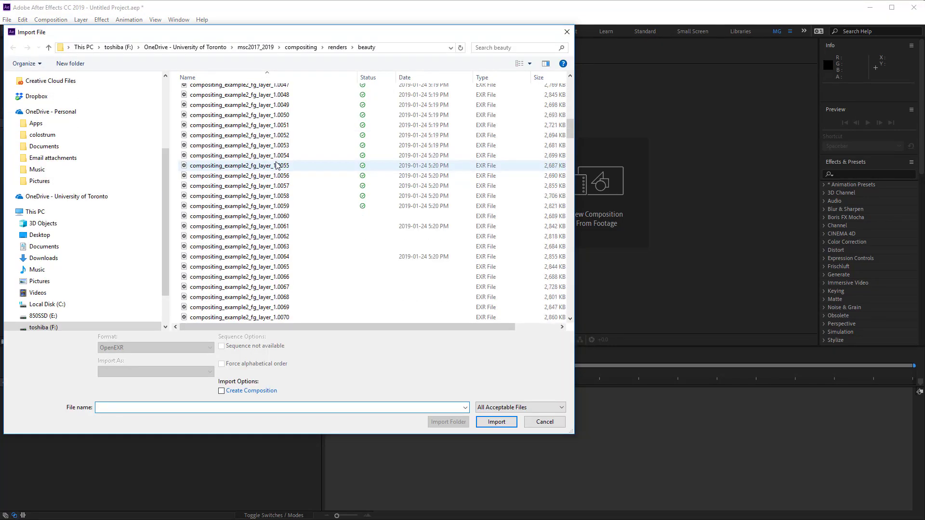
scroll(278, 166, "down", 1)
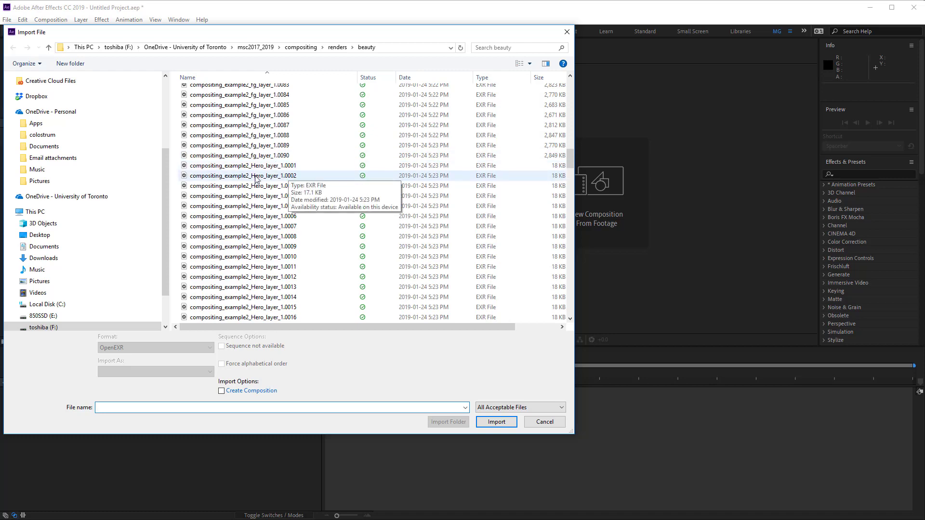
left_click(278, 165)
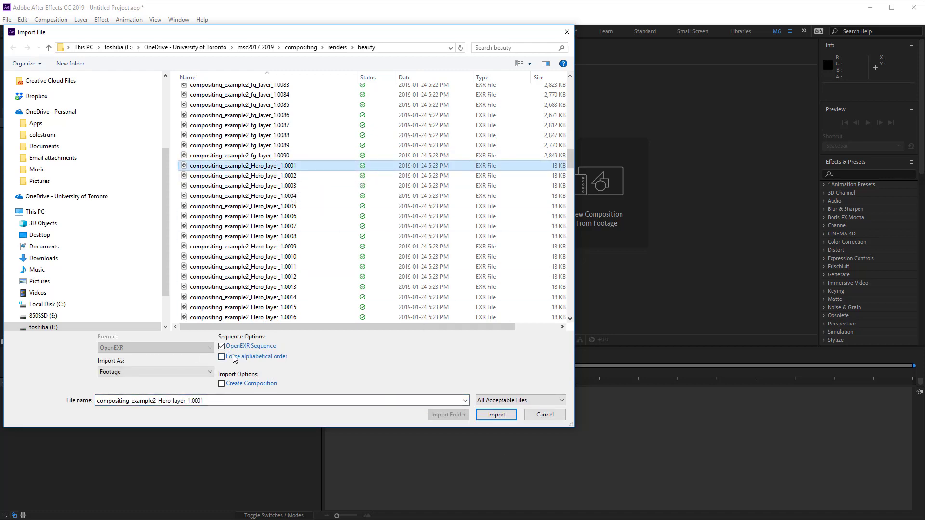
left_click(512, 419)
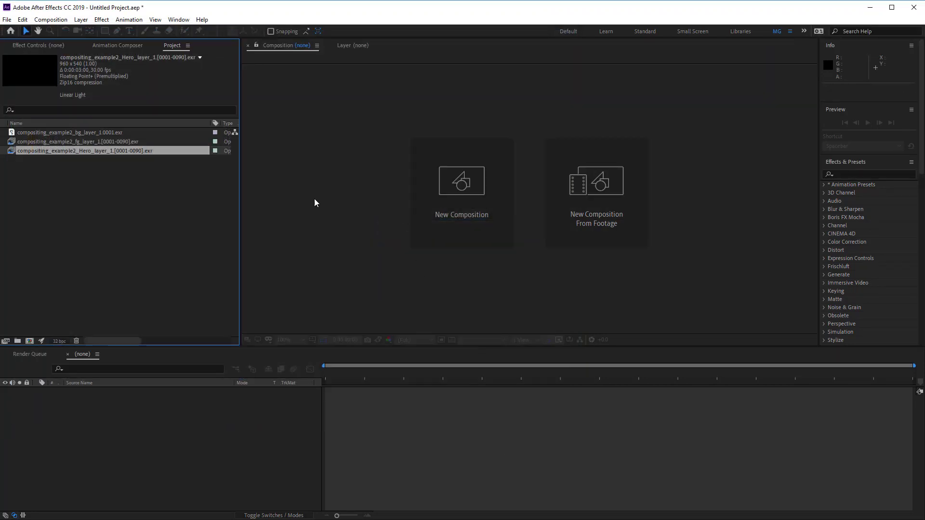
Step: Import the compositing_example2_mg_layer_1.0001 EXR frame from the beauty folder as footage
double_click(131, 194)
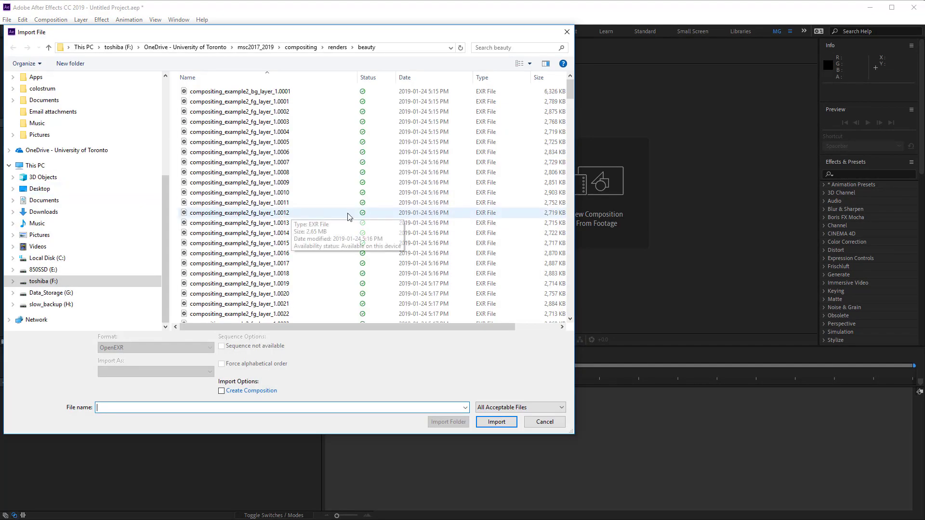
scroll(348, 218, "down", 20)
scroll(346, 218, "down", 20)
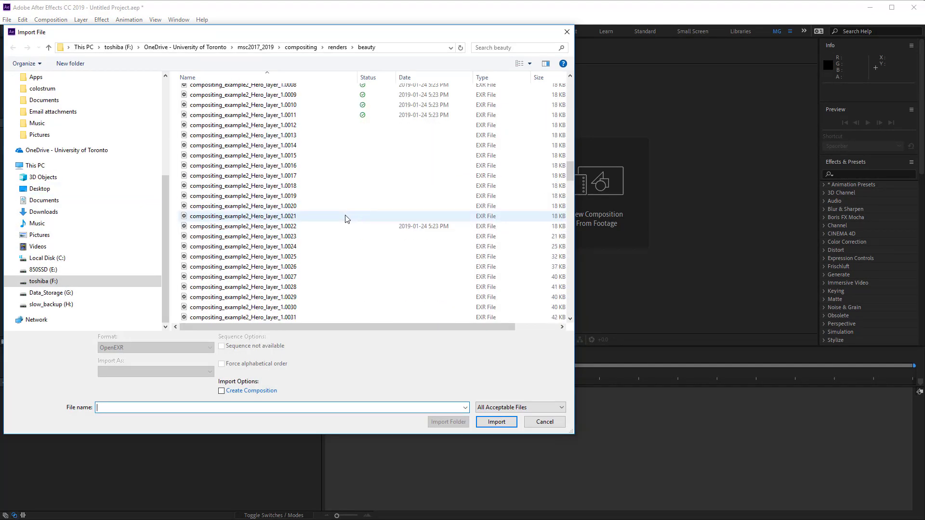
scroll(345, 216, "down", 8)
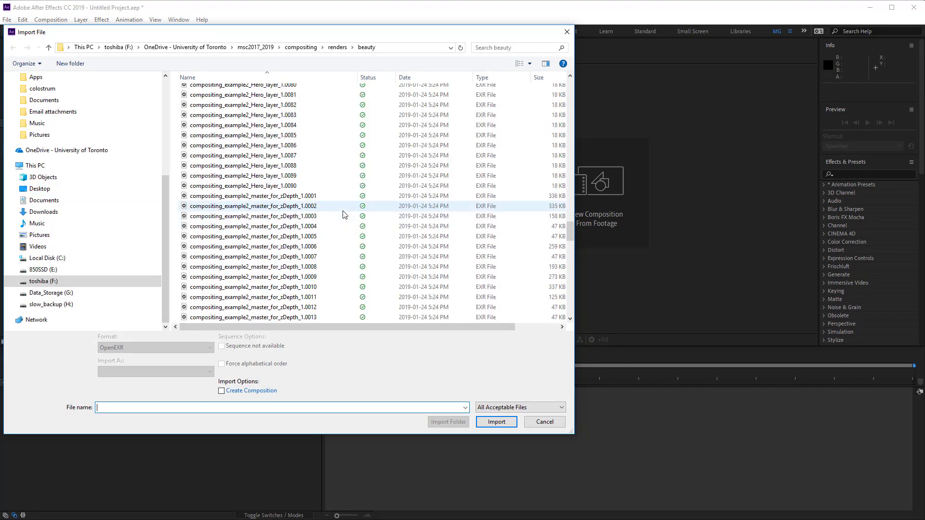
scroll(345, 215, "down", 13)
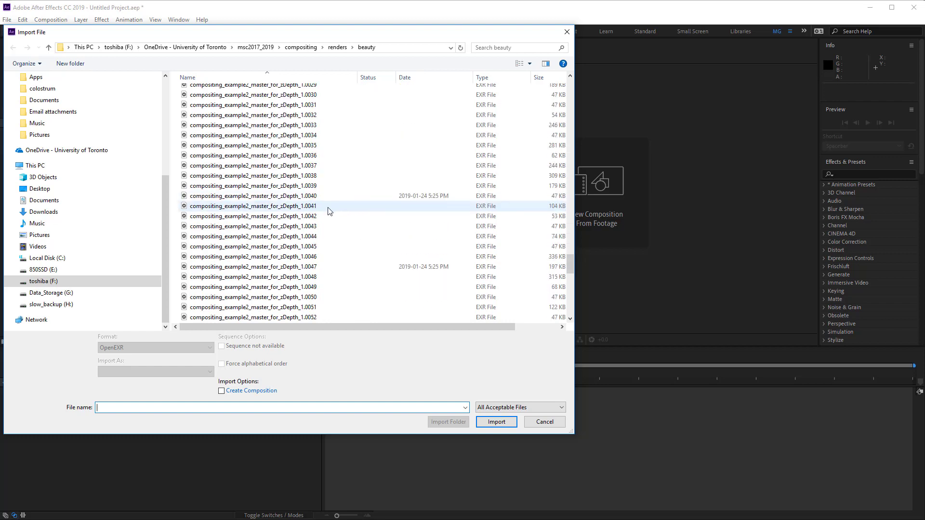
scroll(328, 210, "down", 12)
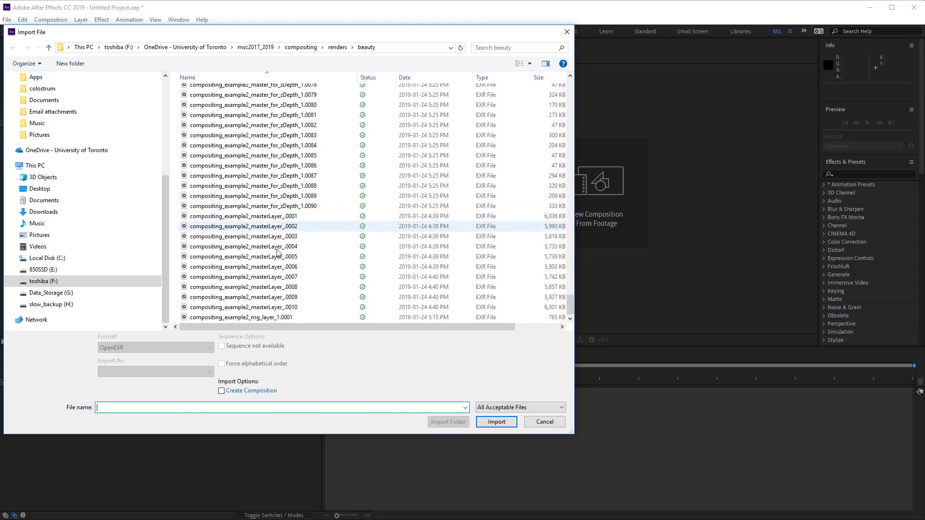
left_click(289, 317)
left_click(496, 415)
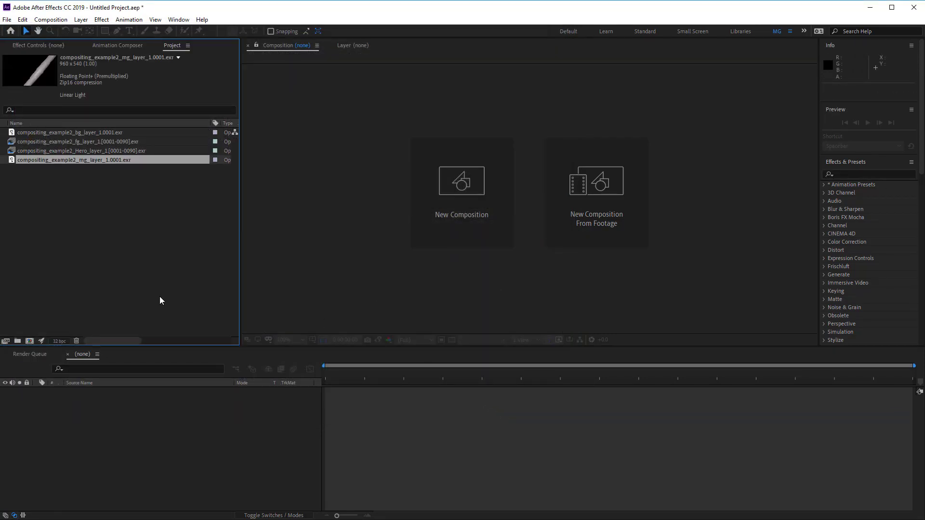
Step: Import the compositing_example2_master_for_zDepth EXR sequence from the renders Z folder as footage
double_click(139, 261)
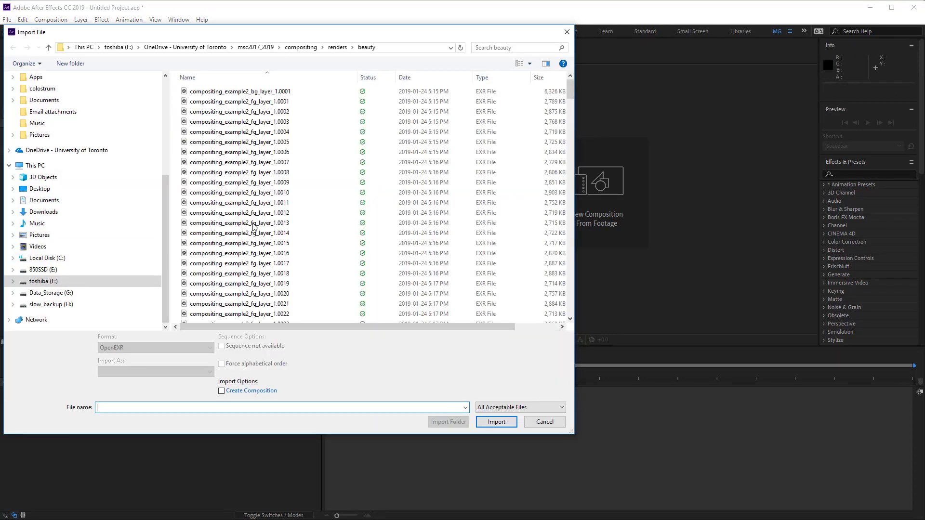
scroll(336, 208, "down", 20)
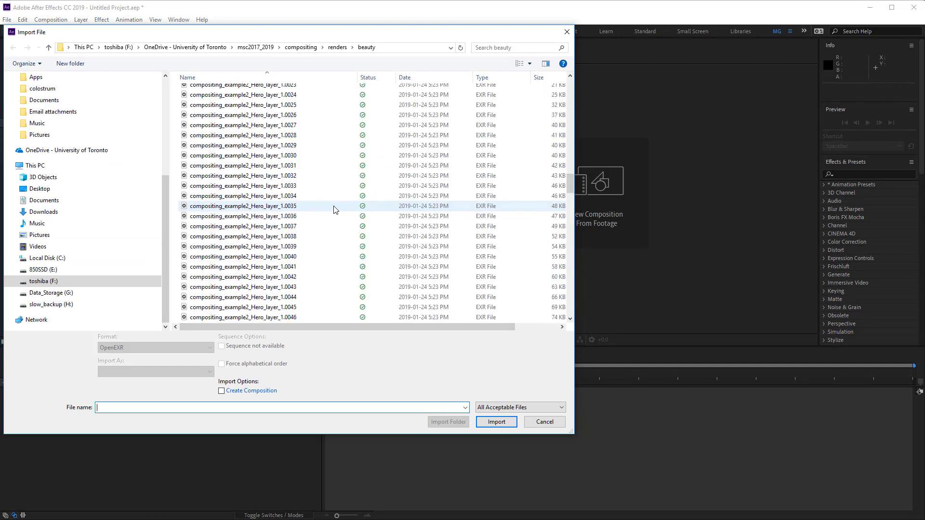
scroll(336, 208, "down", 20)
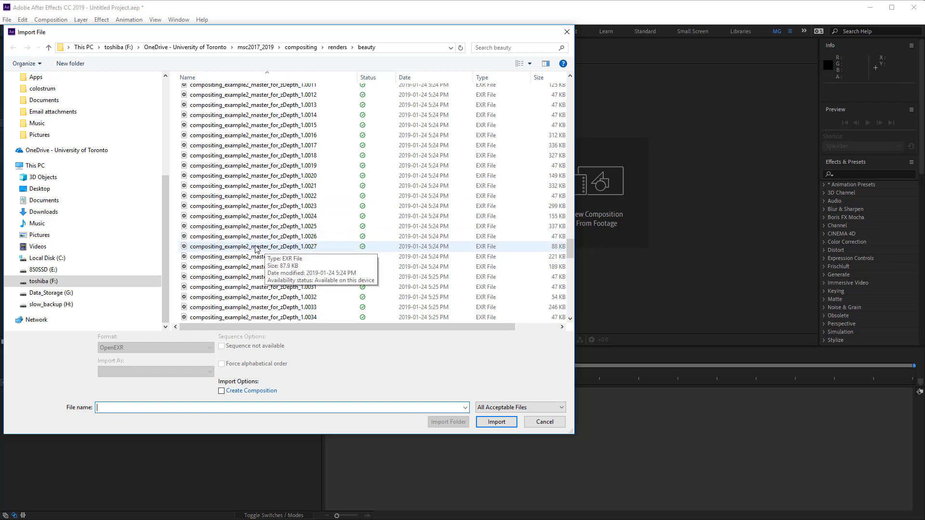
scroll(255, 248, "up", 10)
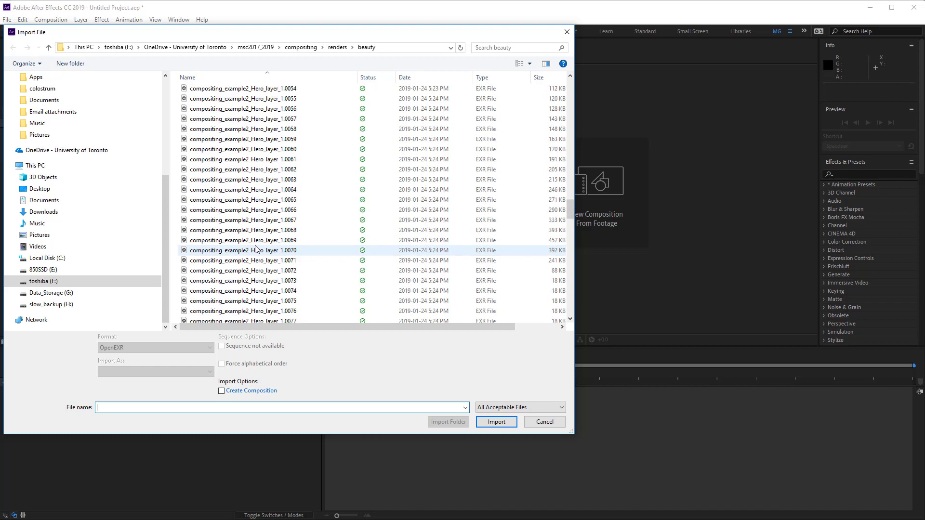
scroll(256, 248, "down", 1)
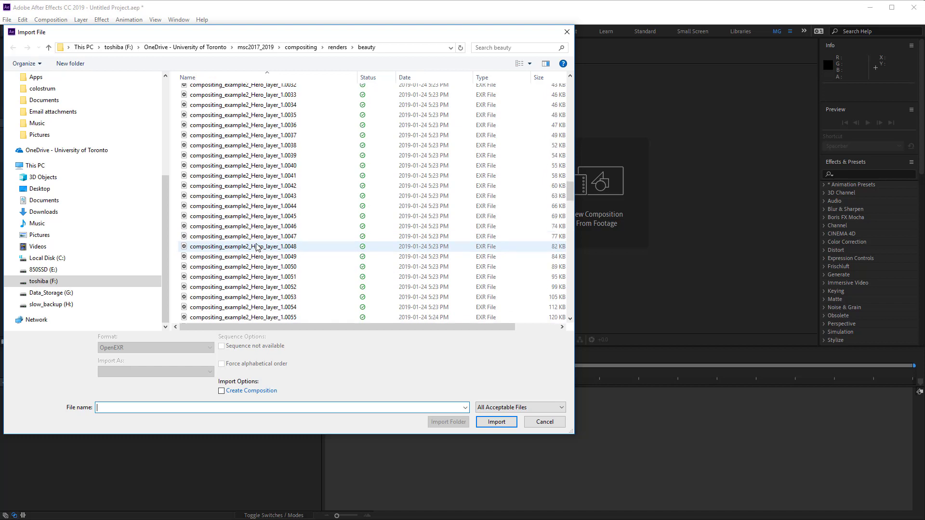
left_click(344, 49)
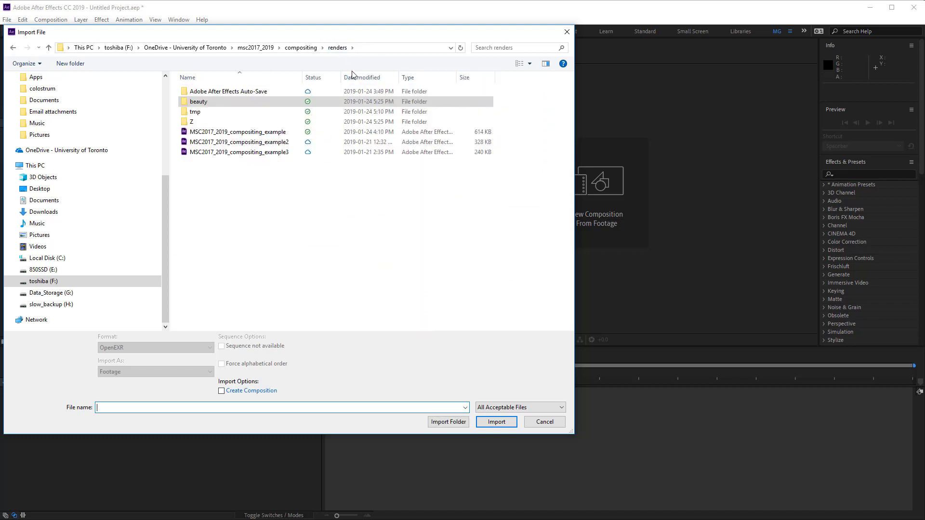
left_click(187, 123)
double_click(187, 125)
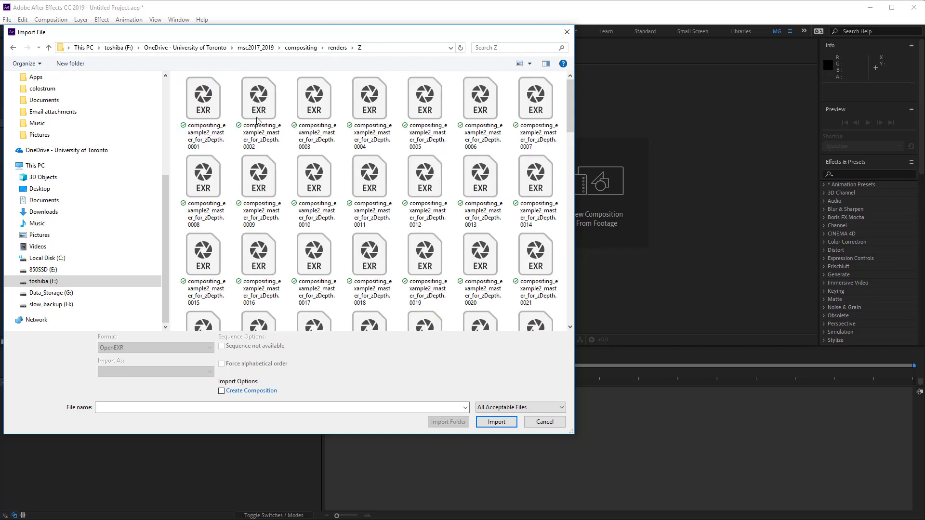
left_click(519, 64)
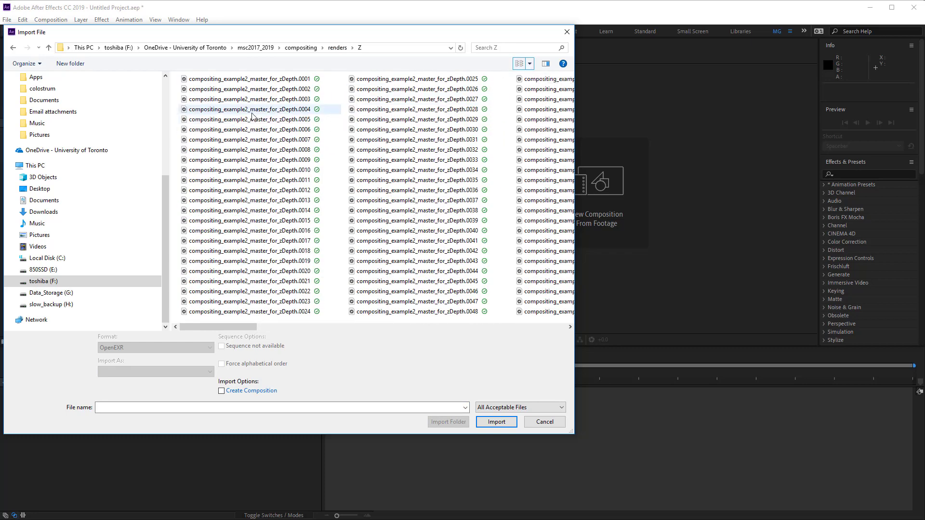
left_click(288, 80)
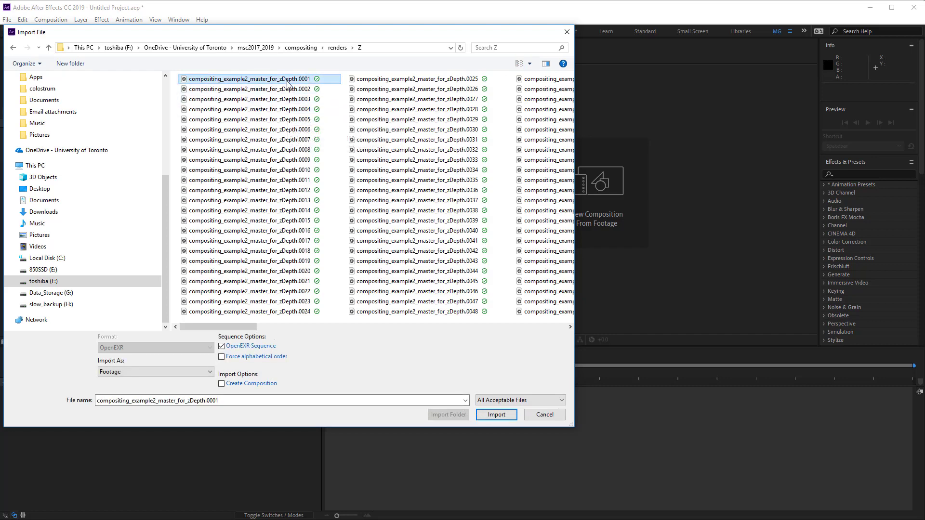
left_click(498, 415)
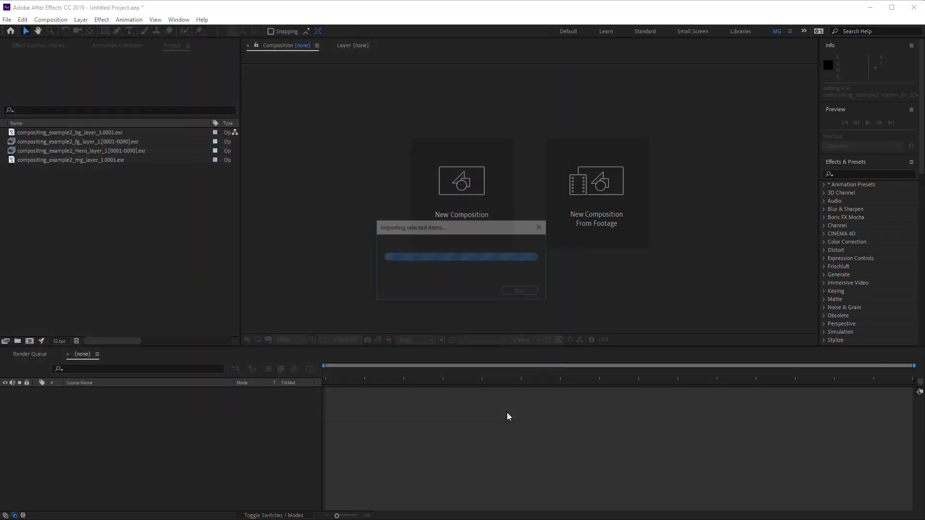
Step: Create a new composition from the compositing_example2_fg_layer_1 EXR sequence
left_click(121, 224)
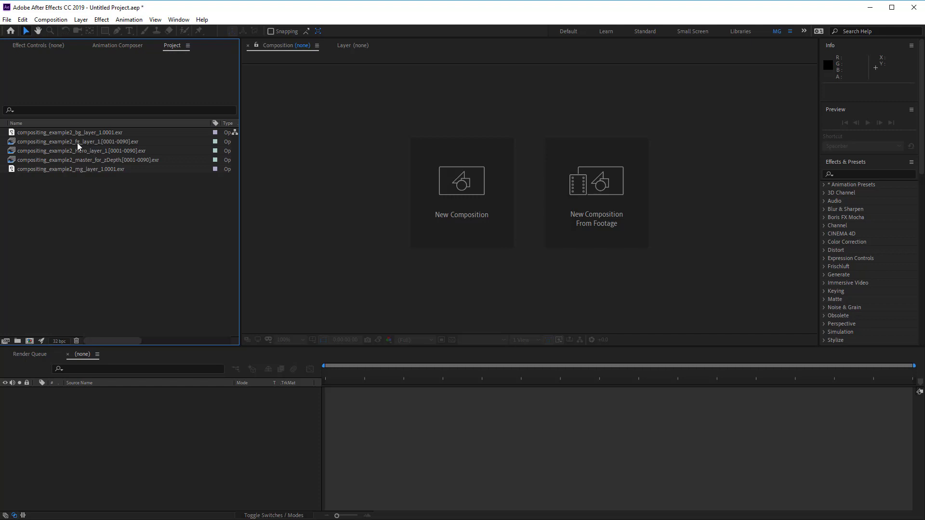
left_click_drag(77, 144, 29, 340)
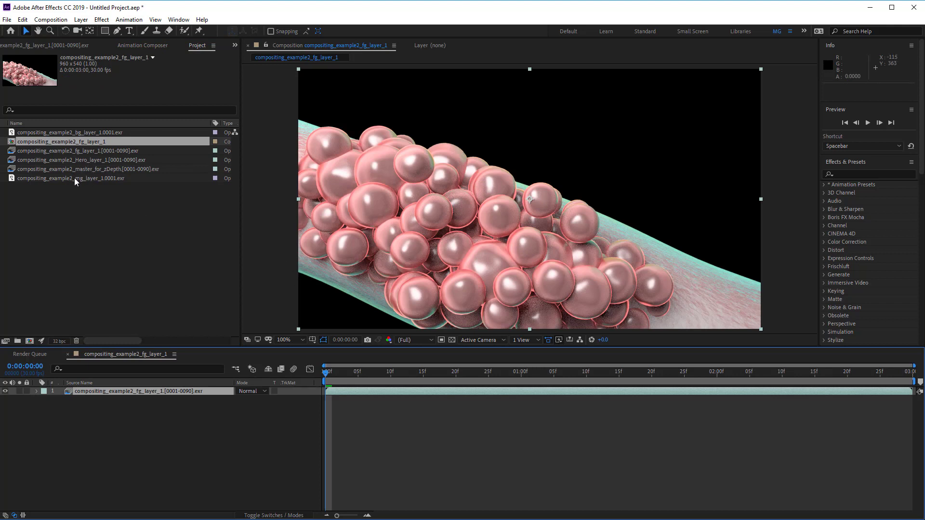
Step: Add the compositing_example2_mg_layer_1.0001 frame to the composition and place it below the fg layer
left_click_drag(74, 181, 554, 211)
left_click_drag(537, 203, 531, 204)
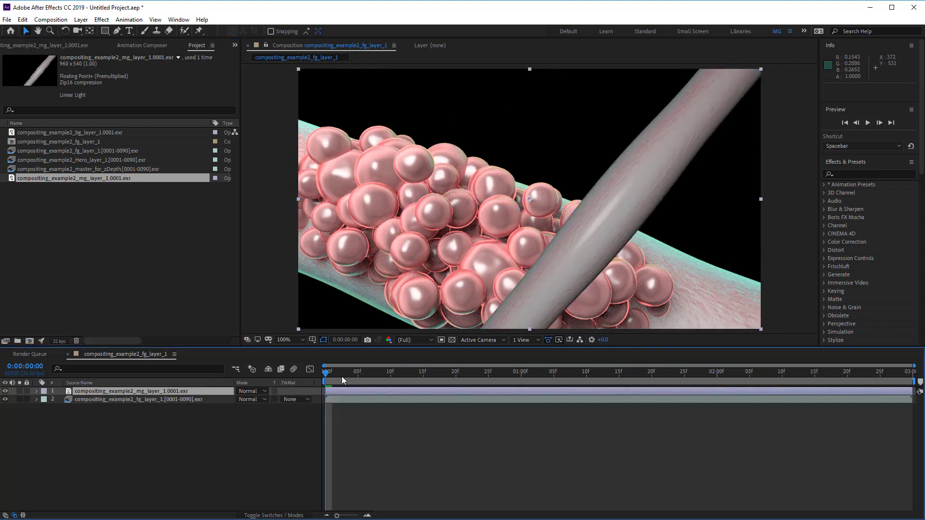
left_click_drag(103, 389, 106, 409)
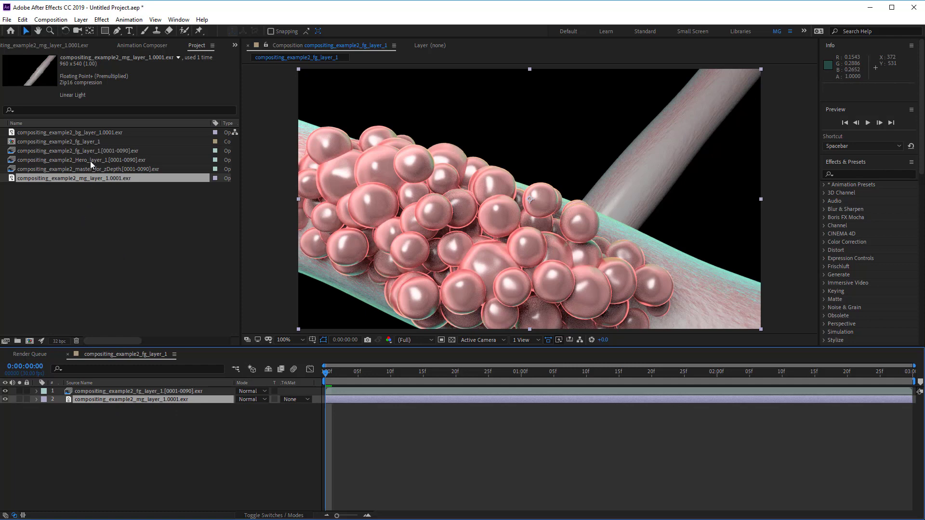
Step: Add the bg_layer frame at the bottom and the Hero_layer sequence at the top of the composition
left_click_drag(78, 133, 534, 207)
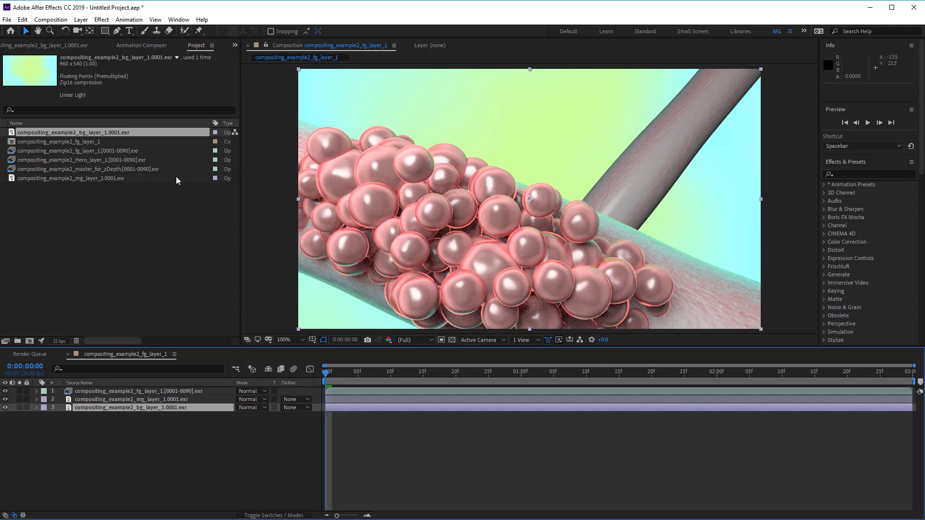
left_click_drag(84, 159, 533, 203)
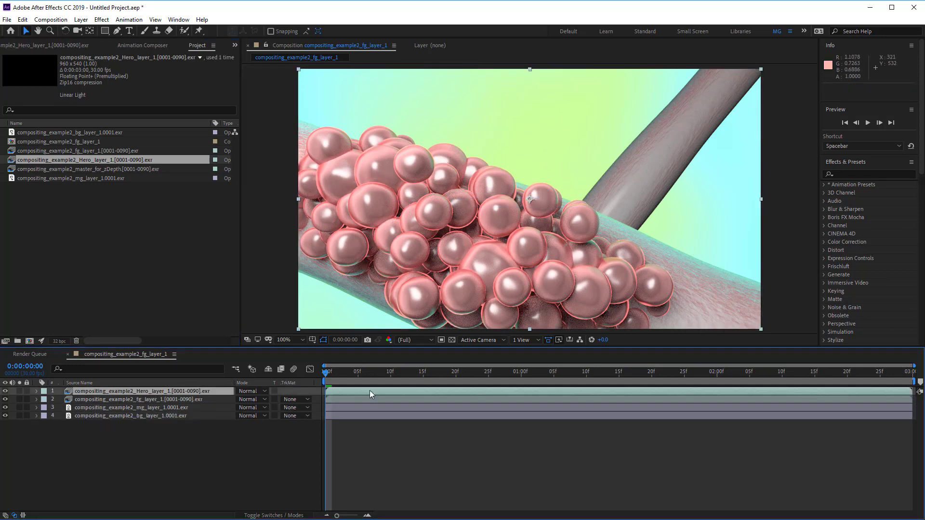
Step: Scrub through the composition's timeline to preview the layered animation
left_click_drag(327, 376, 733, 383)
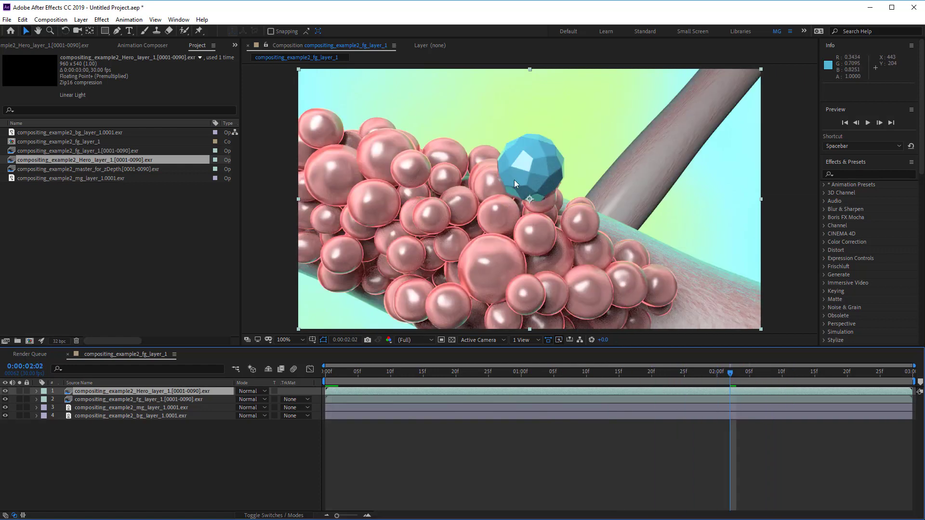
left_click_drag(730, 372, 605, 395)
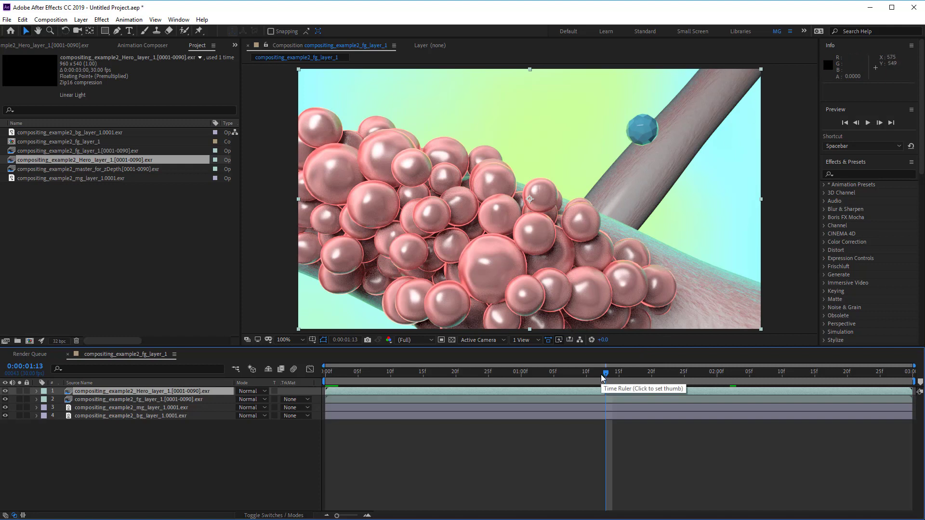
left_click_drag(599, 372, 322, 396)
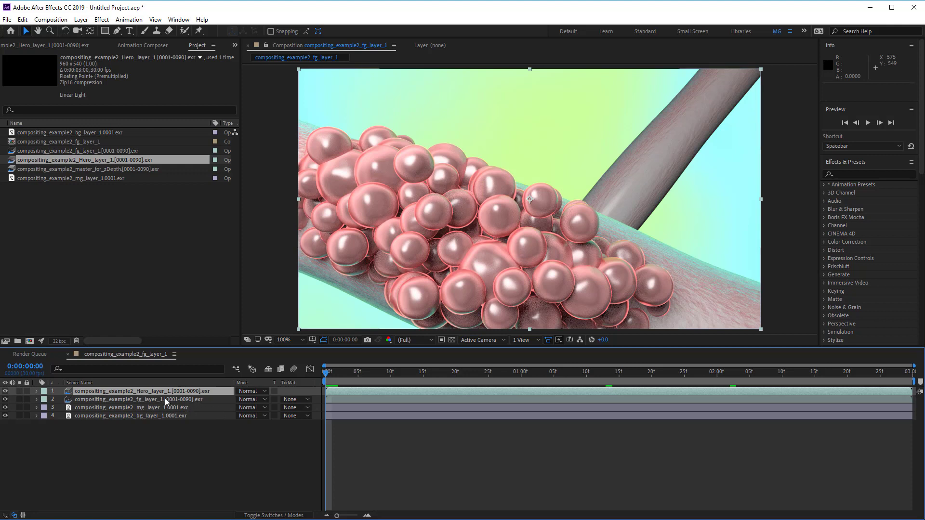
Step: Rename the compositing_example2_fg_layer_1 composition as compositing_example_predepth
left_click(138, 248)
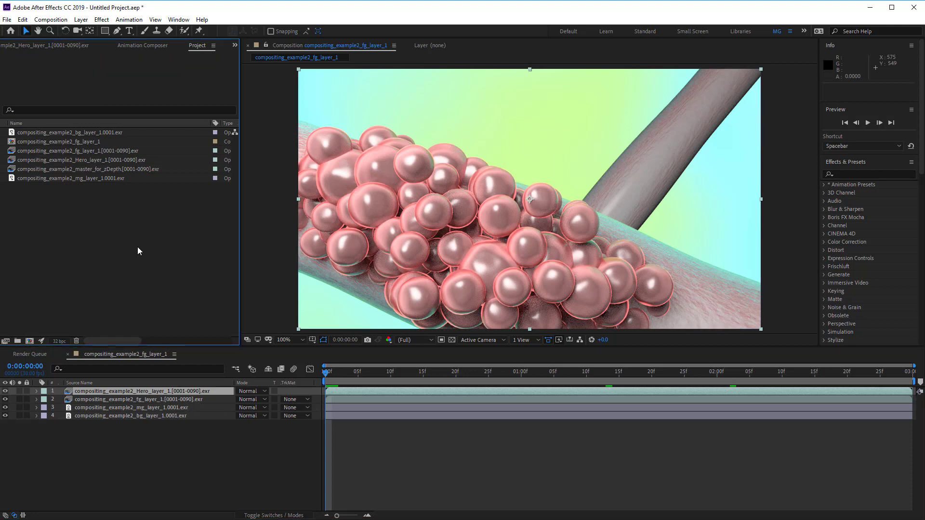
left_click(96, 169)
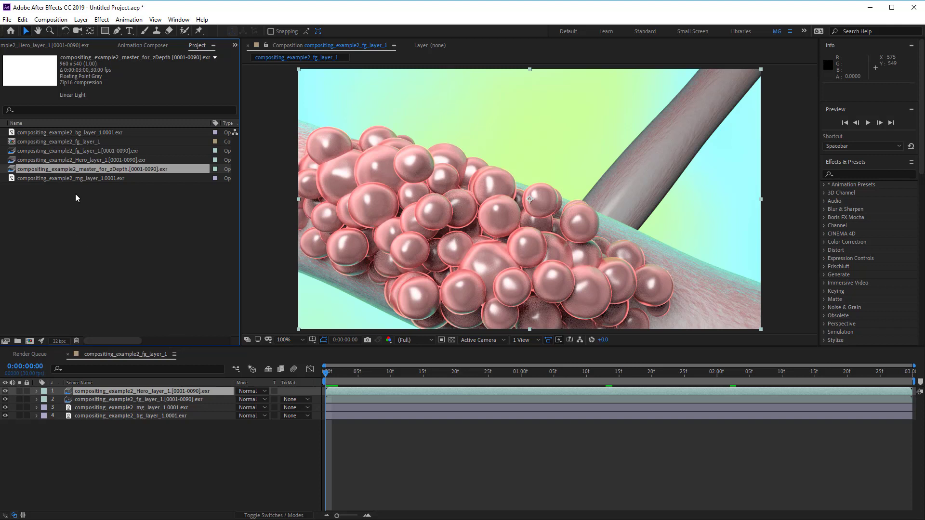
left_click(44, 143)
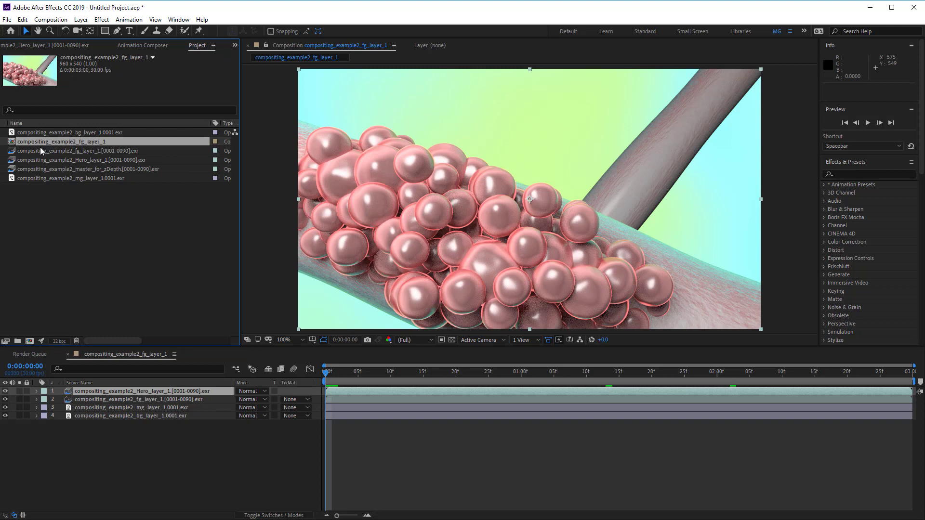
right_click(42, 144)
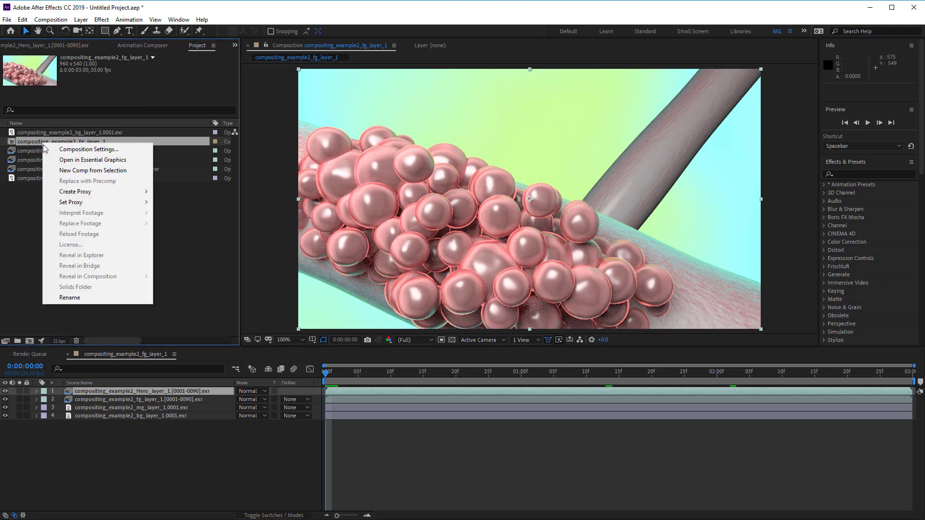
left_click(89, 297)
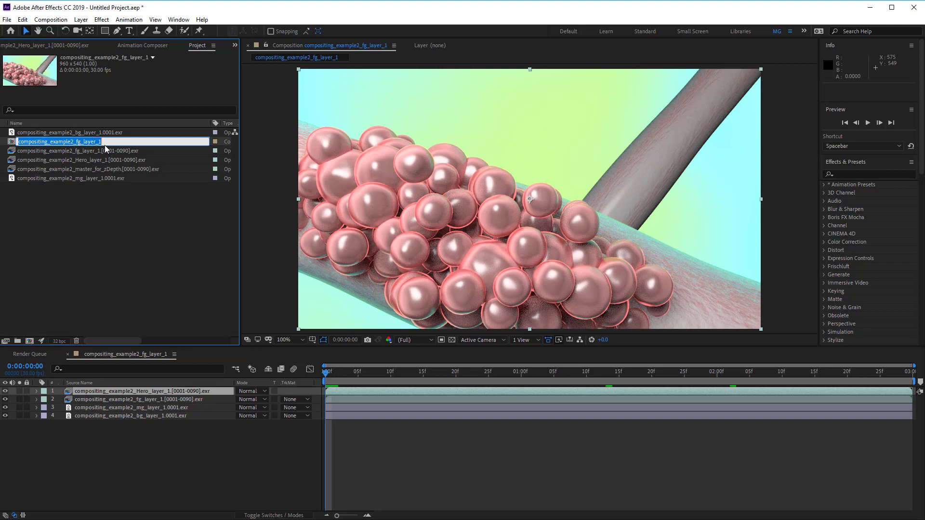
type("compo")
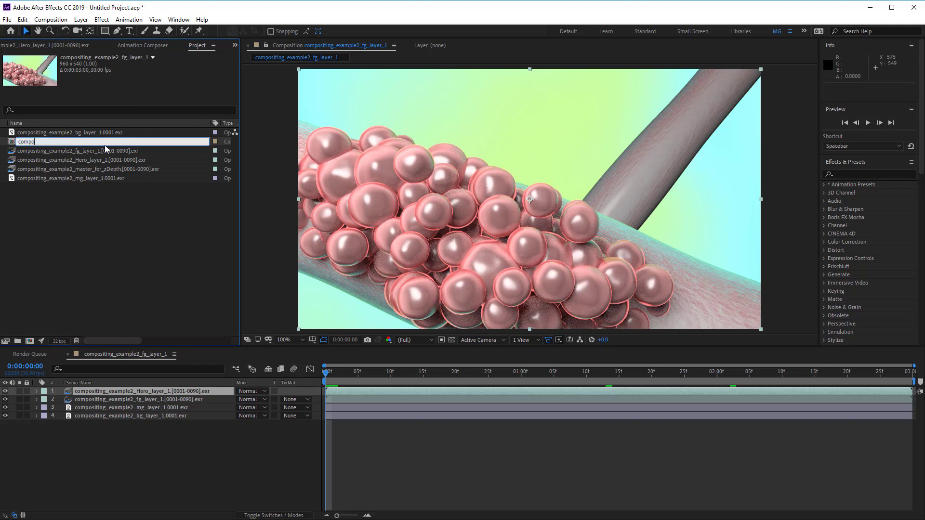
type("siting_example_predepth")
key("Return")
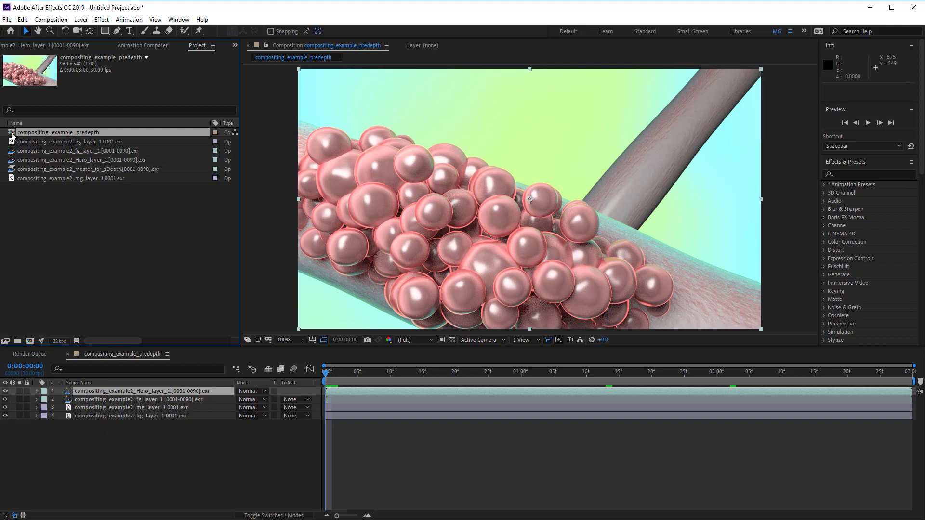
Step: Nest compositing_example_predepth into a new composition and rename that composition compositing_example_with_depth
left_click_drag(13, 137, 27, 339)
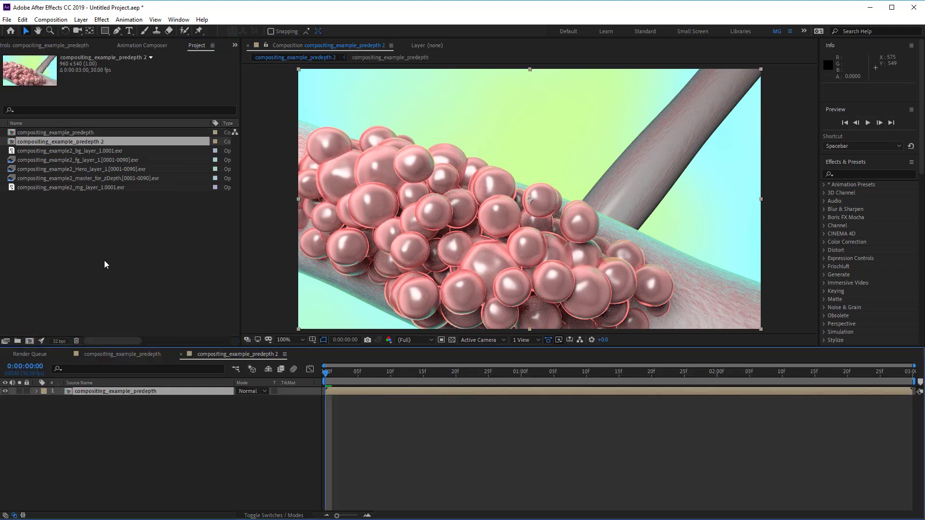
left_click(80, 143)
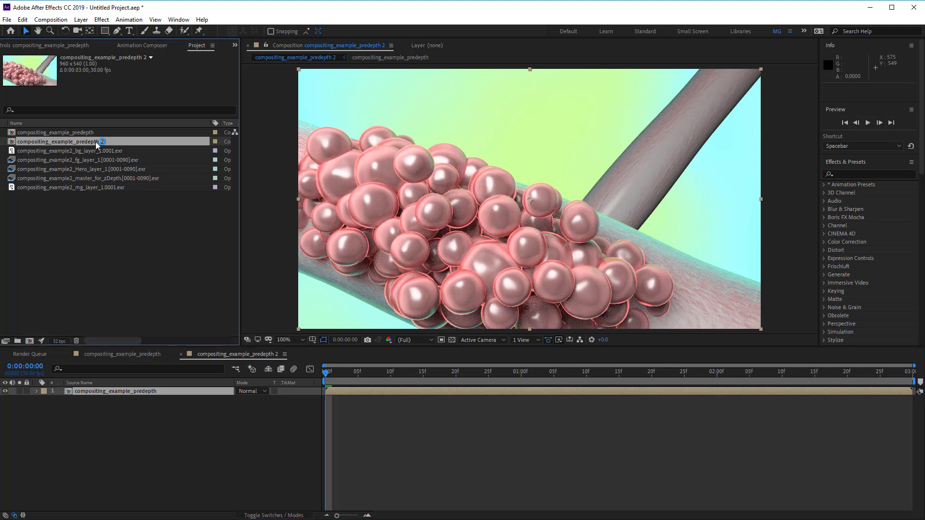
right_click(96, 141)
left_click(133, 295)
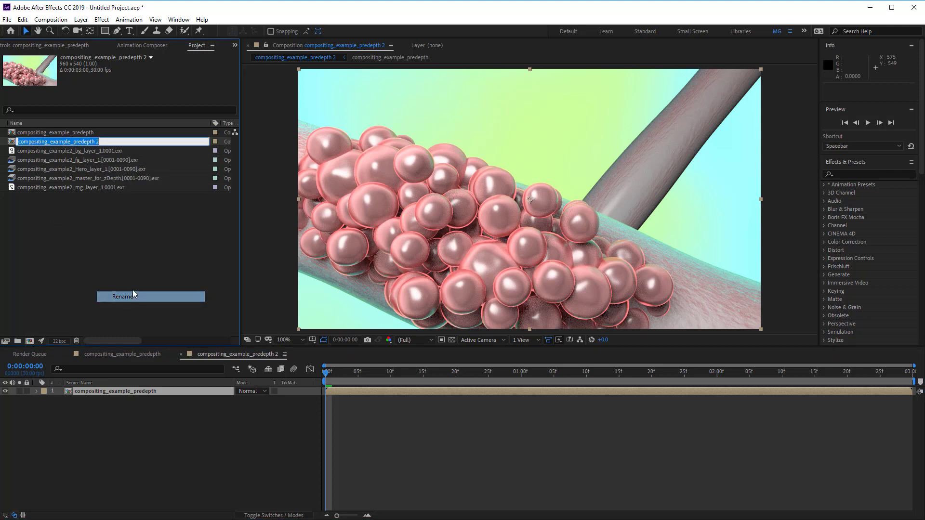
left_click(74, 141)
left_click_drag(87, 142, 138, 143)
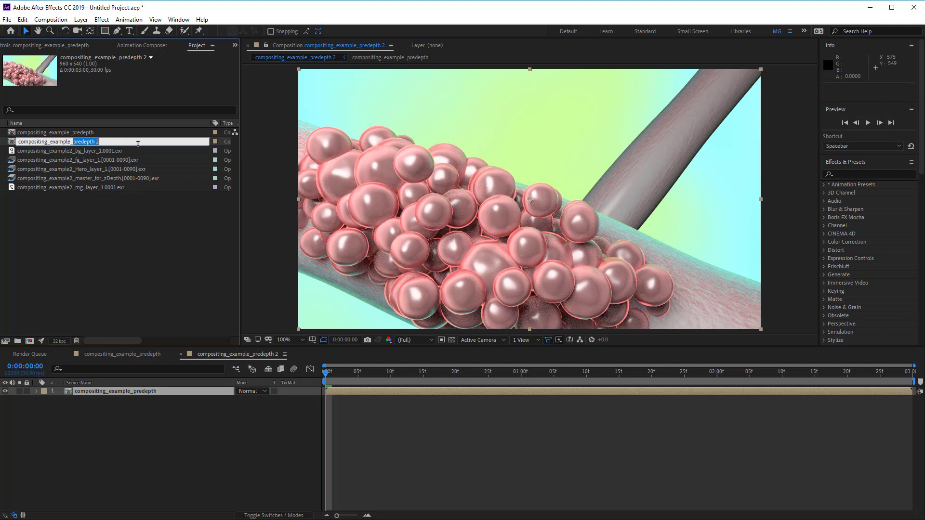
type("with_depth")
key("Return")
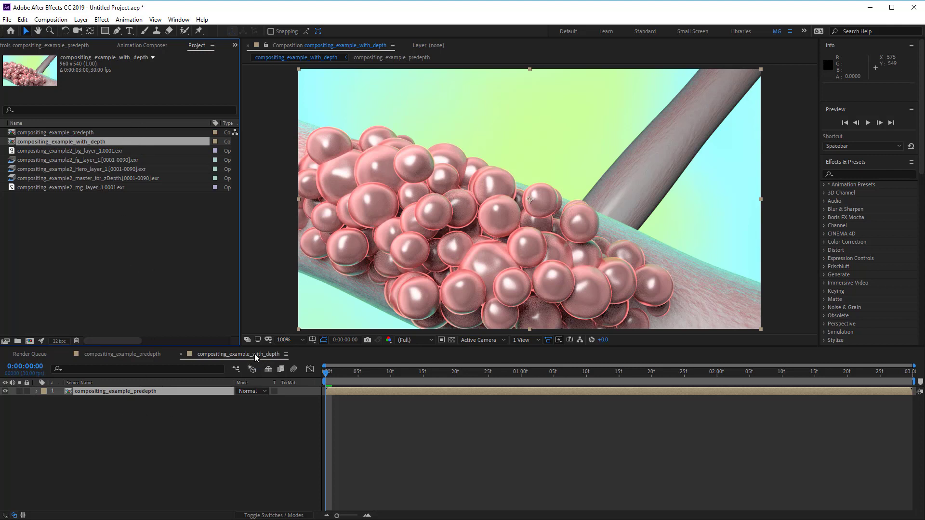
Step: Add the master_for_zDepth EXR sequence to the top of the compositing_example_with_depth composition
left_click(114, 223)
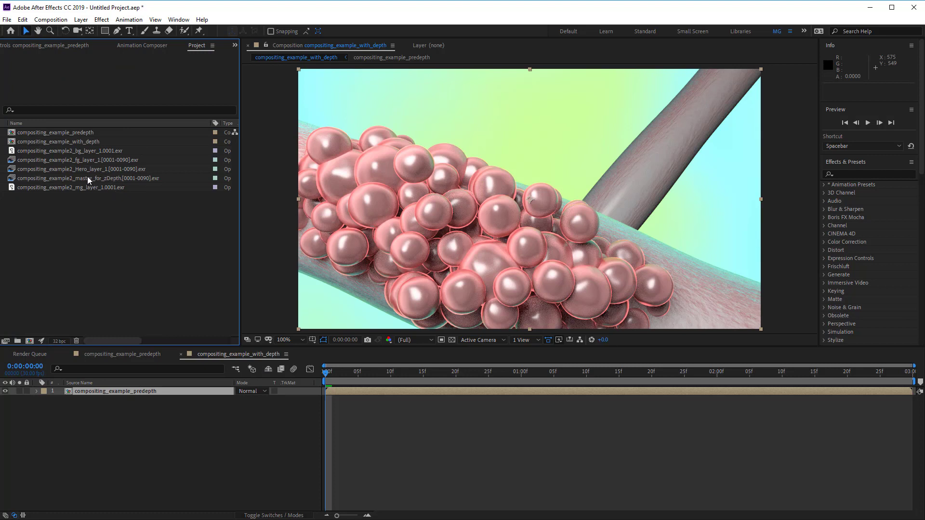
left_click_drag(68, 177, 527, 201)
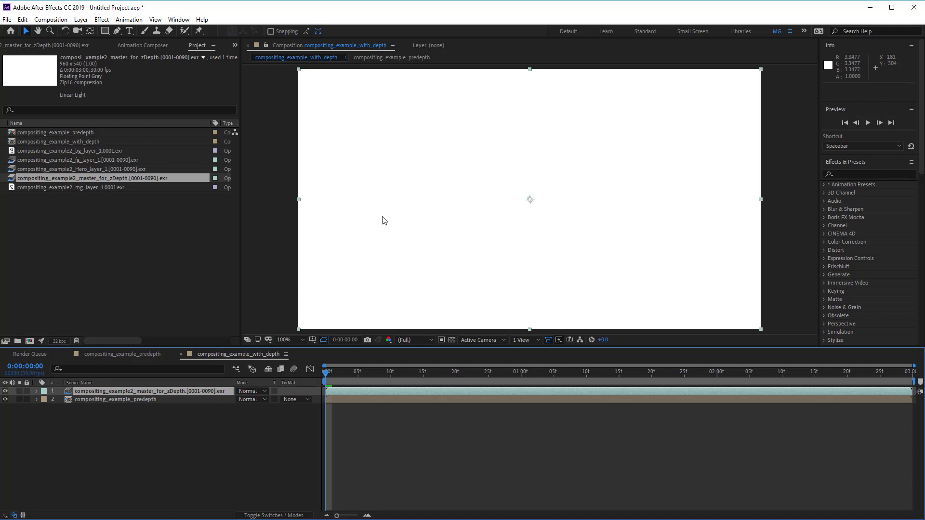
Step: Review the project's colour bit depth in Project Settings
left_click(8, 20)
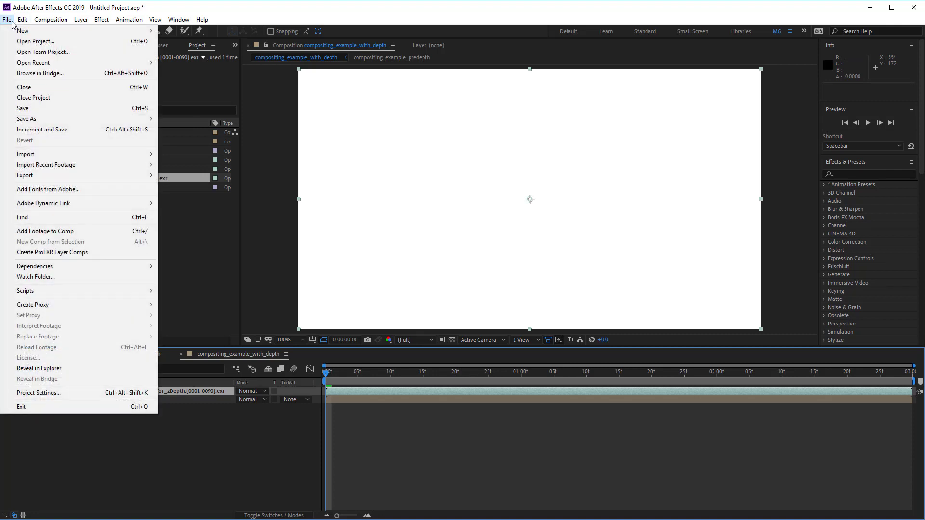
left_click(38, 393)
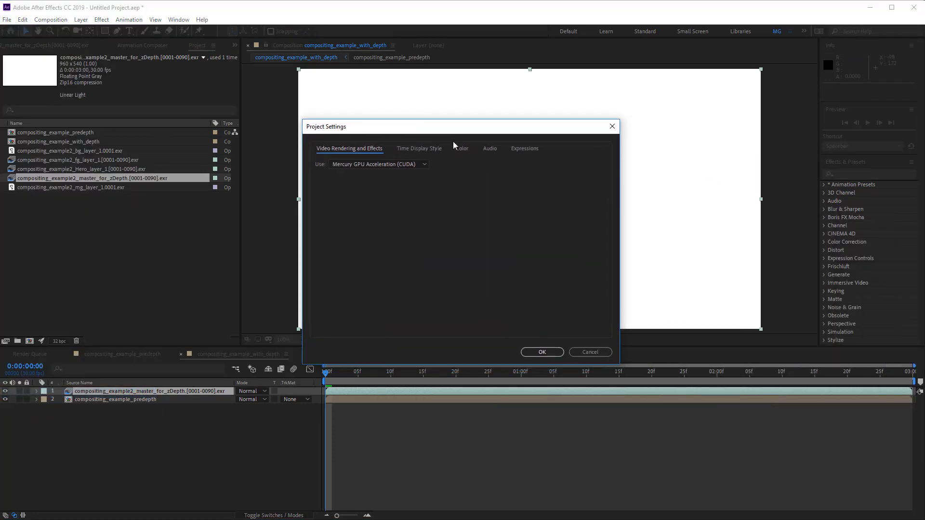
left_click(460, 149)
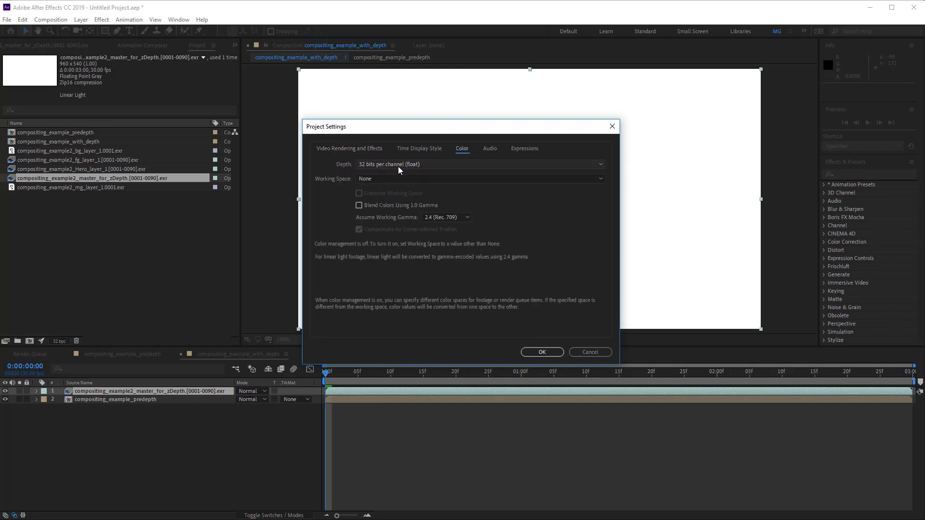
left_click(367, 166)
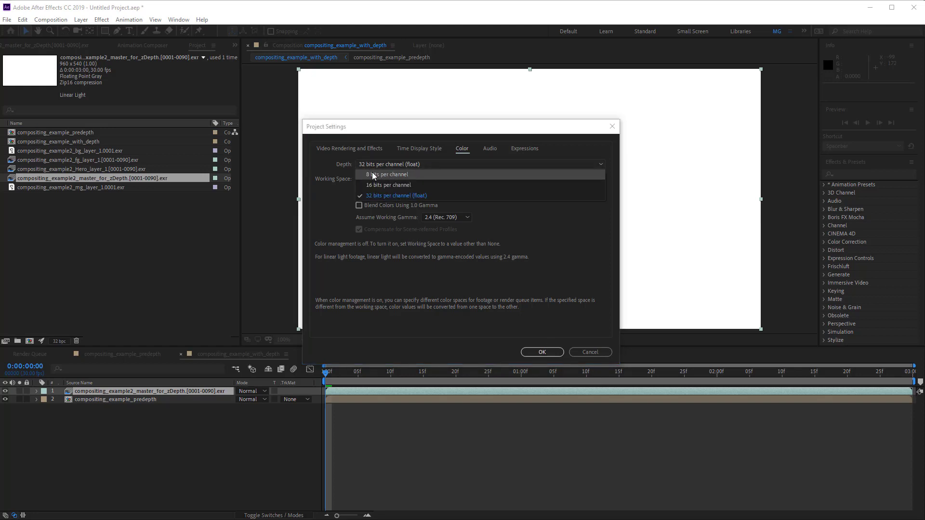
left_click(379, 164)
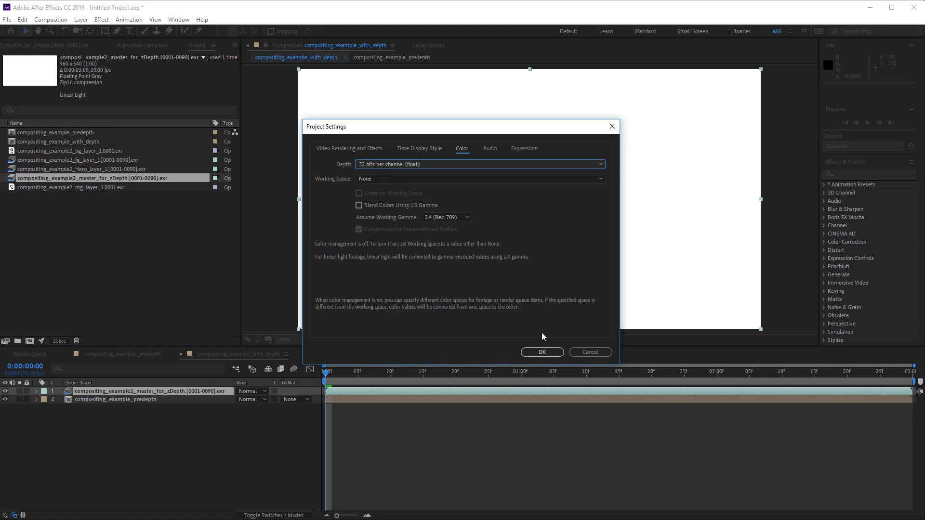
left_click(542, 352)
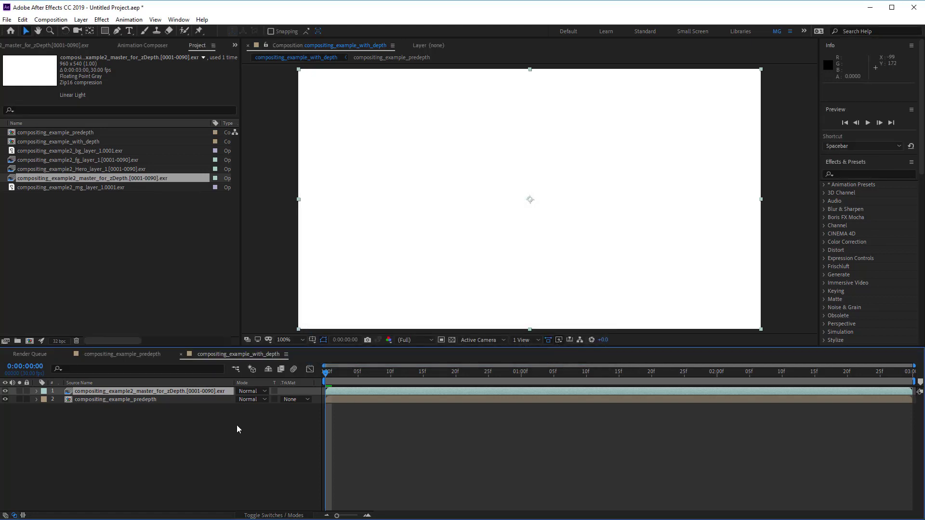
right_click(134, 392)
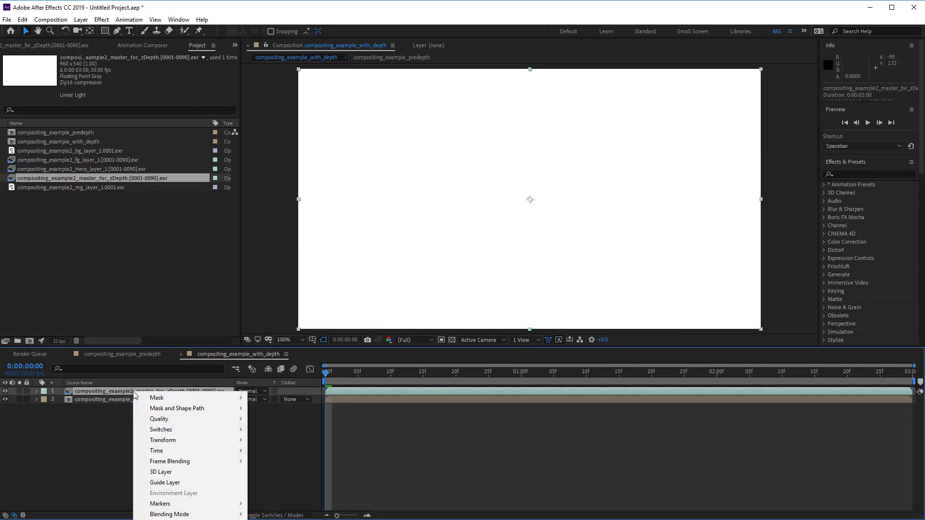
left_click(107, 390)
right_click(118, 390)
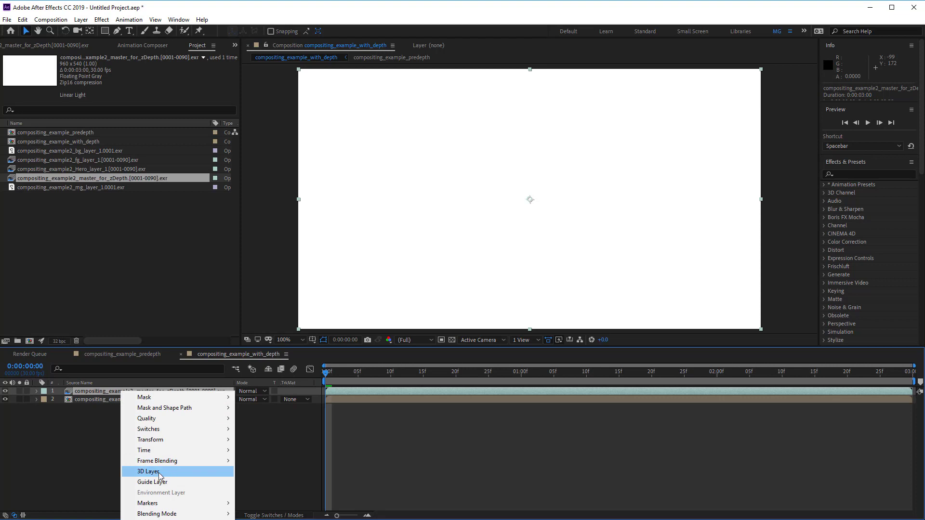
left_click(98, 391)
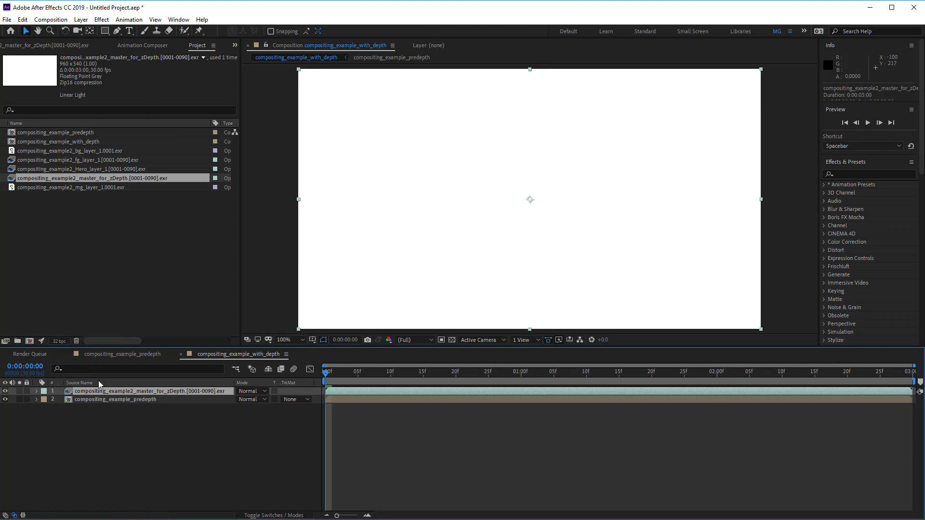
Step: Apply the EXtractoR effect to the zDepth layer
left_click(102, 20)
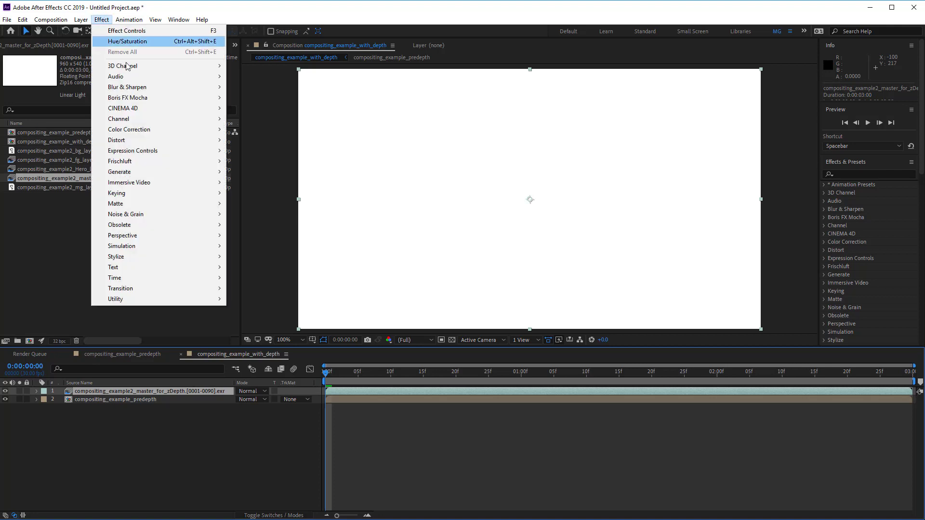
mouse_move(131, 67)
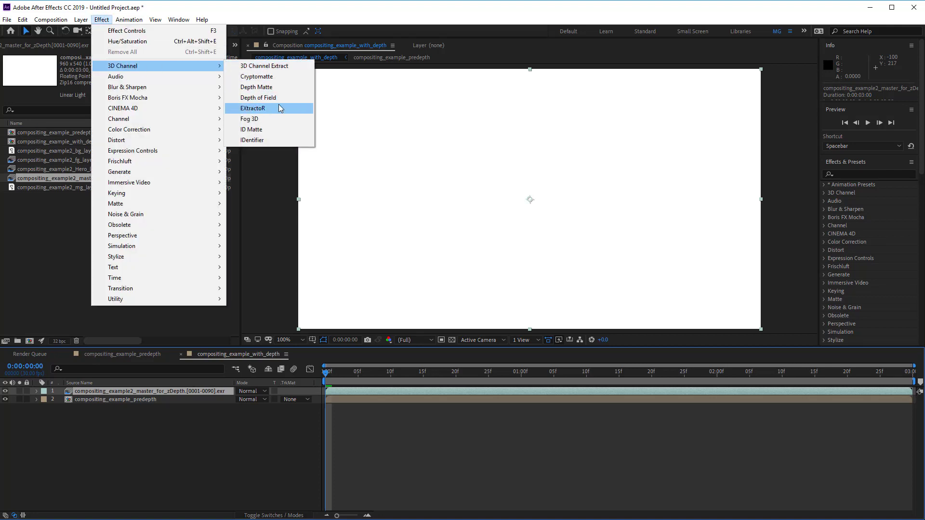
left_click(260, 109)
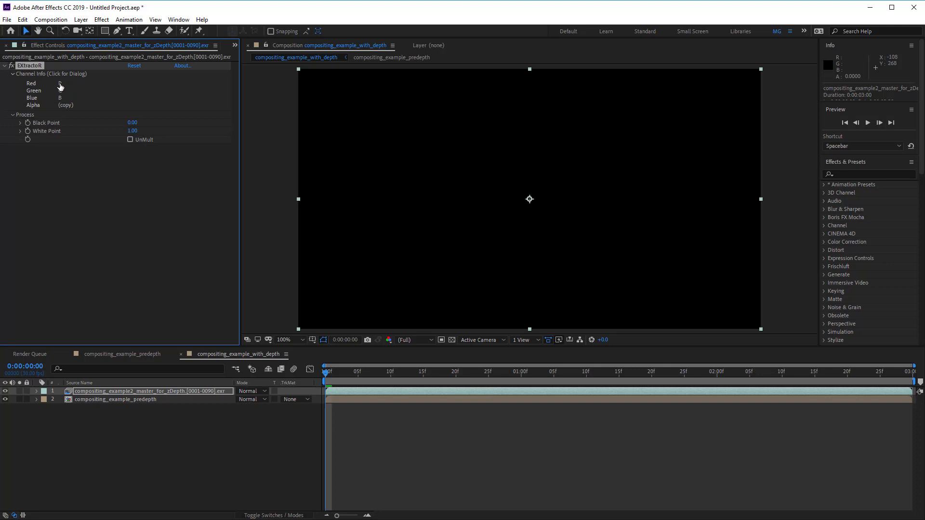
Step: Set EXtractoR's layer to Y and its red, green and blue channels all to Y
left_click(61, 87)
left_click_drag(818, 272, 408, 127)
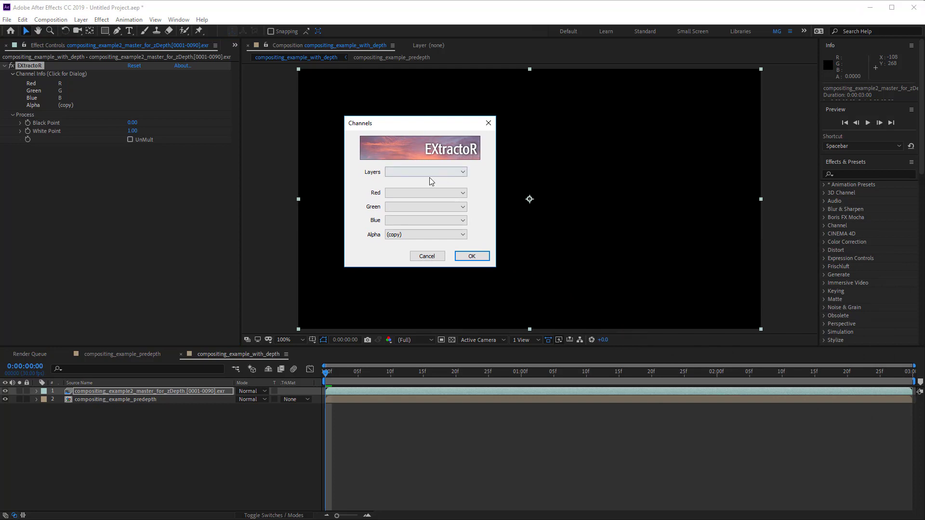
left_click(388, 173)
left_click(398, 182)
left_click(402, 194)
left_click(404, 208)
left_click(404, 207)
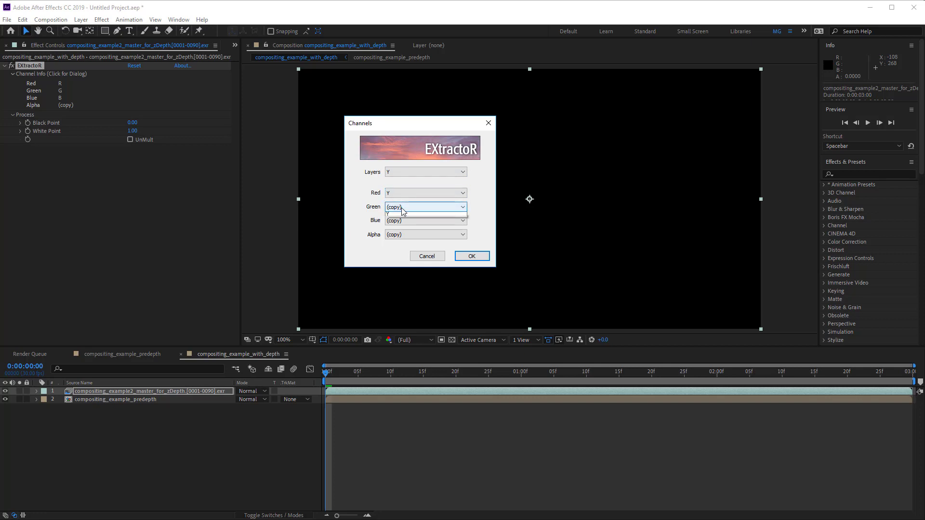
left_click(404, 222)
left_click(404, 220)
left_click(403, 235)
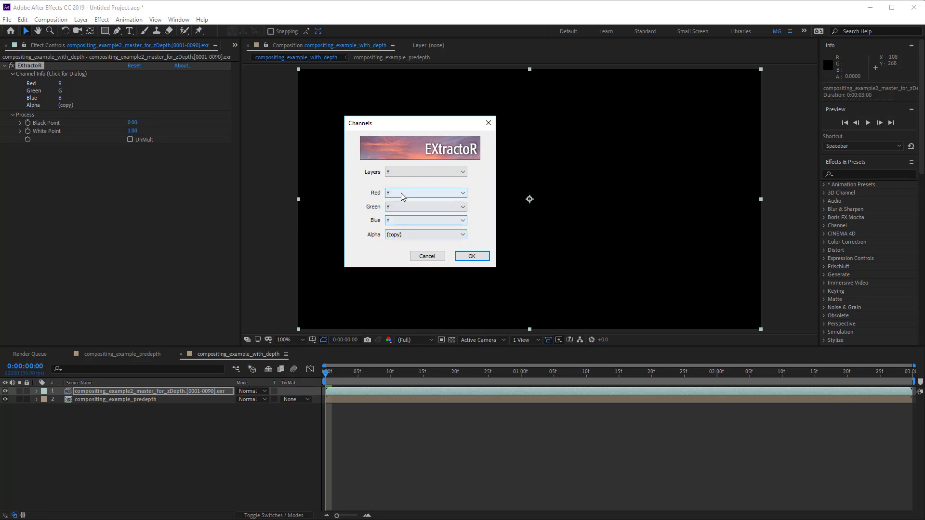
left_click(476, 258)
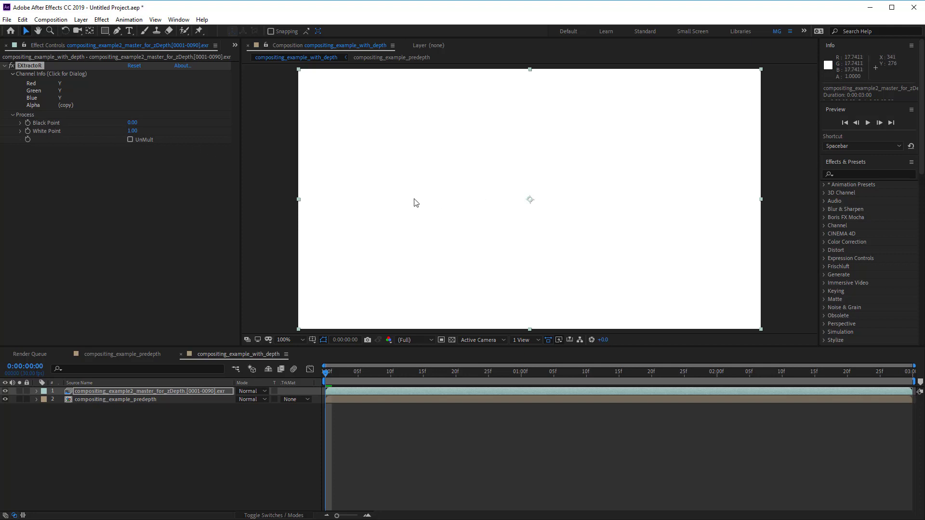
Step: Set EXtractoR's Black Point to 60 and White Point to 11, then hide the zDepth layer
left_click_drag(133, 125, 134, 123)
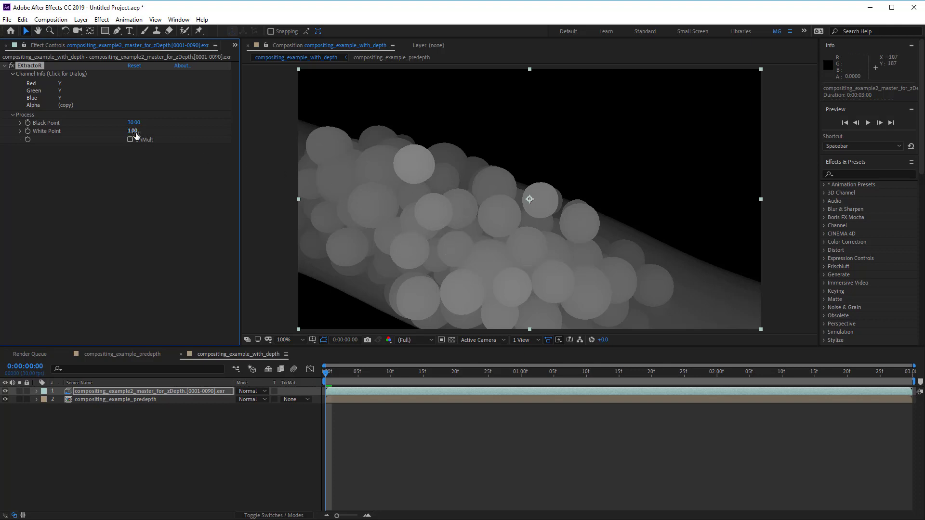
mouse_move(130, 134)
left_mouse_down()
mouse_move(116, 134)
mouse_move(139, 122)
mouse_move(100, 130)
mouse_move(155, 133)
mouse_move(138, 123)
left_mouse_up()
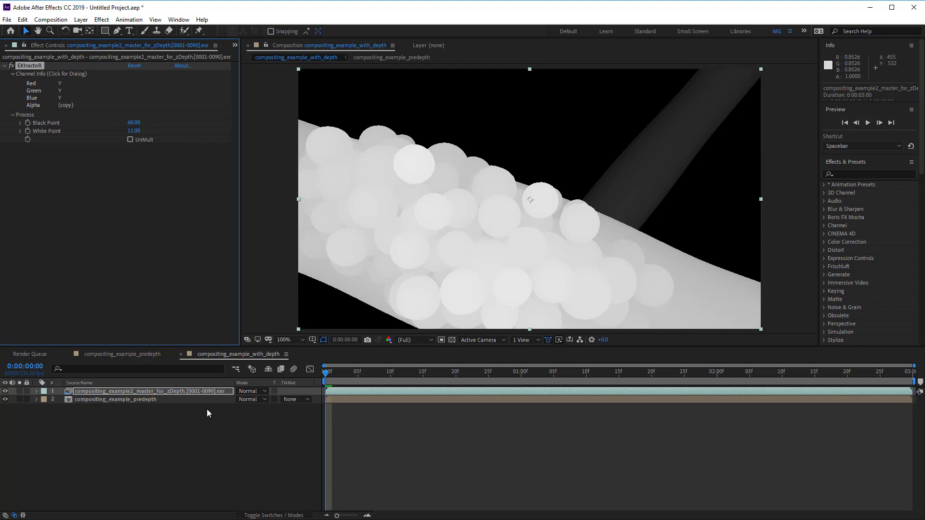
left_click(88, 400)
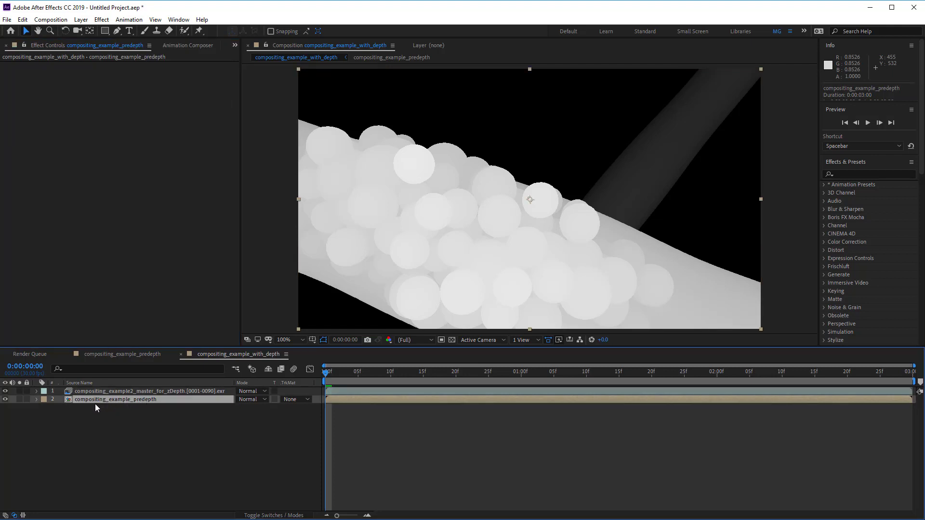
left_click(5, 391)
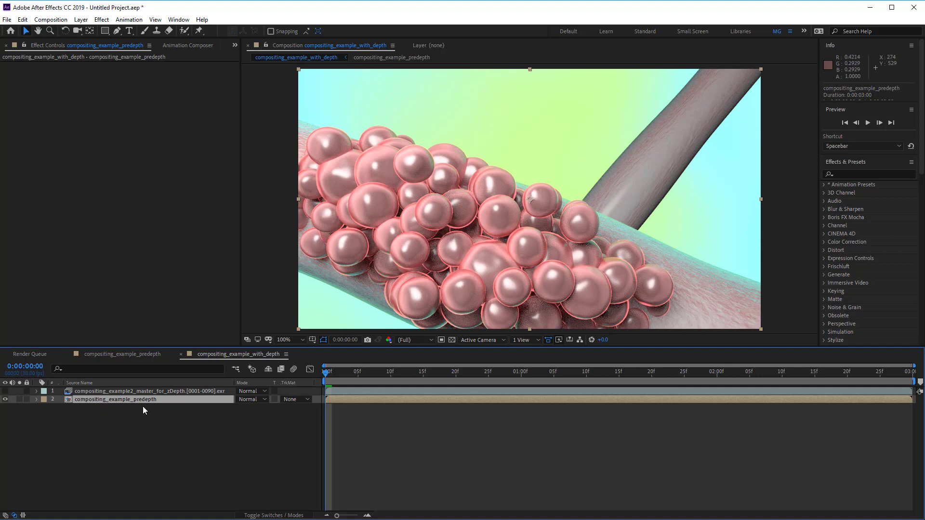
Step: Apply Camera Lens Blur to the compositing_example_predepth layer
left_click(102, 19)
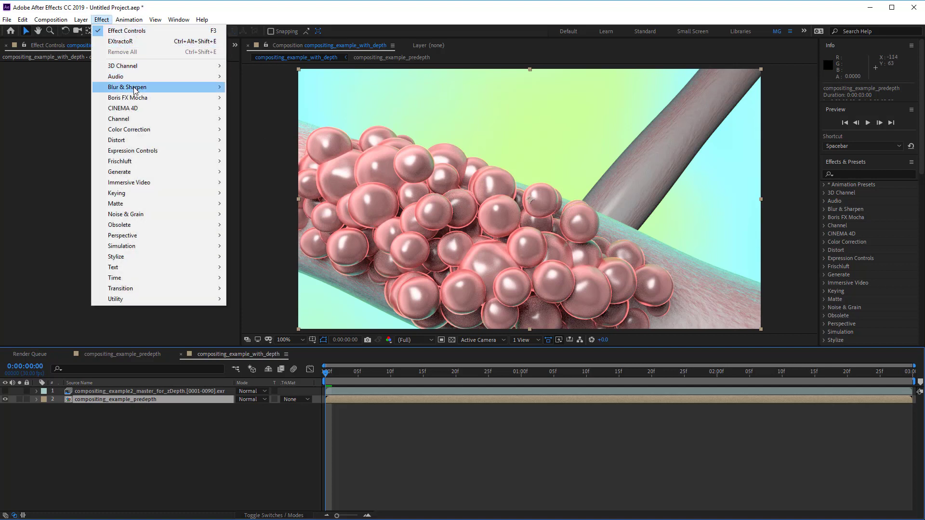
mouse_move(135, 89)
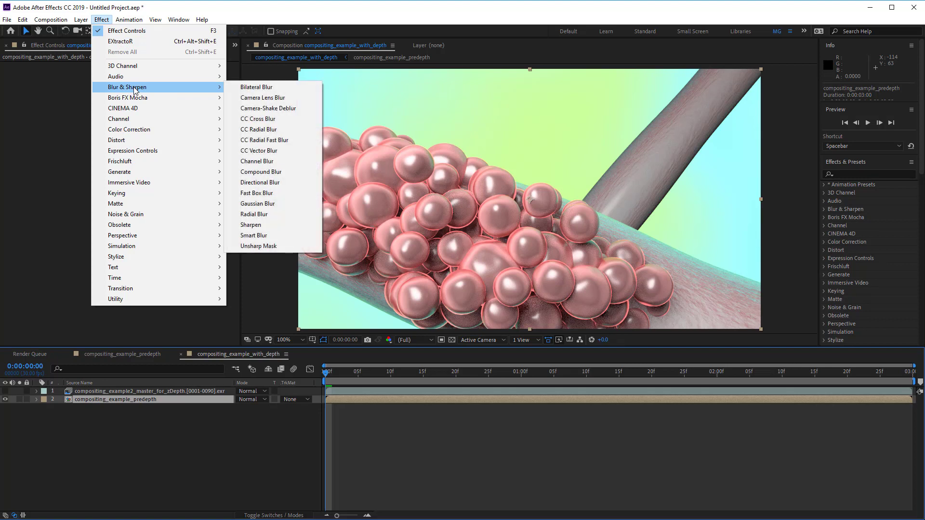
left_click(268, 98)
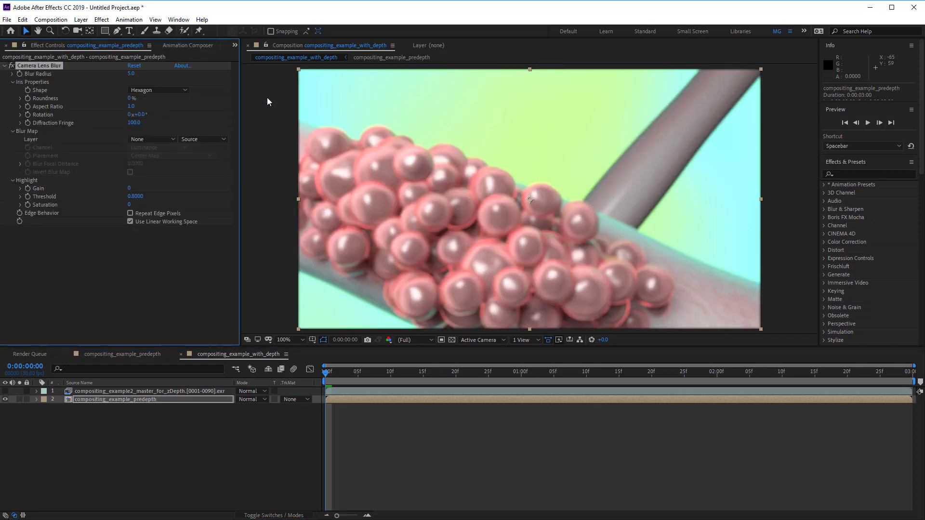
Step: Set the Camera Lens Blur's Blur Radius to 10
left_click(101, 20)
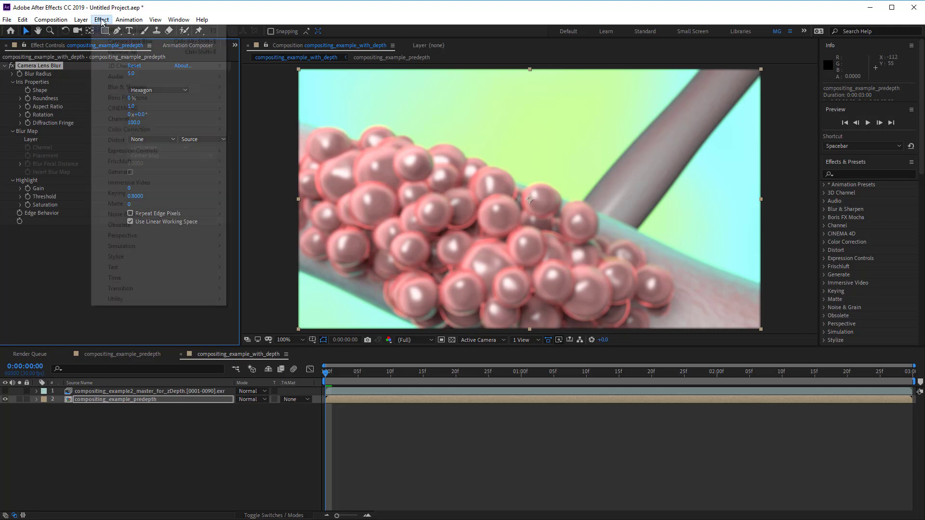
mouse_move(136, 163)
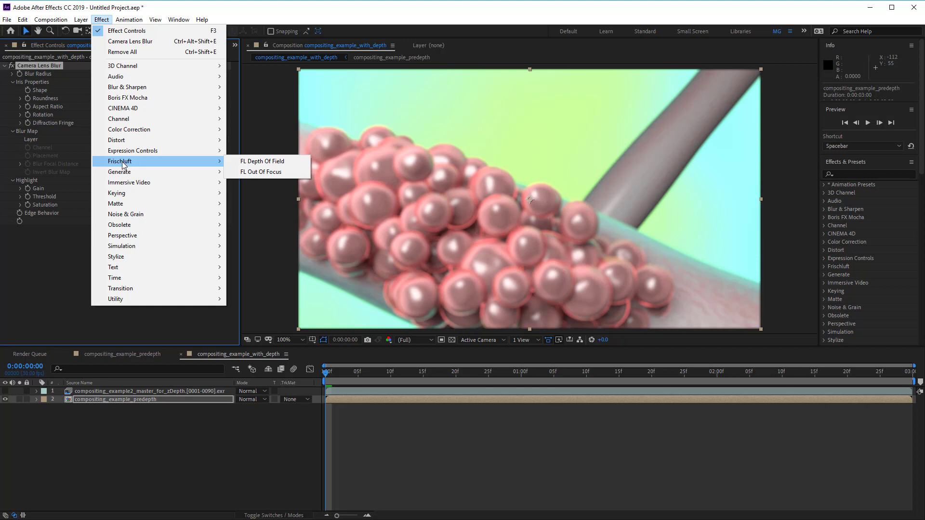
left_click(101, 20)
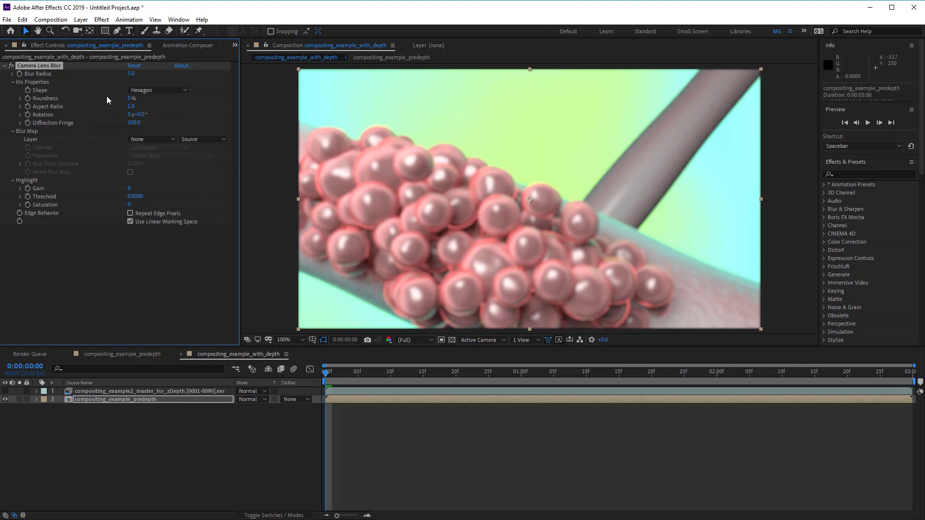
mouse_move(131, 73)
left_mouse_down()
mouse_move(156, 81)
mouse_move(140, 82)
left_mouse_up()
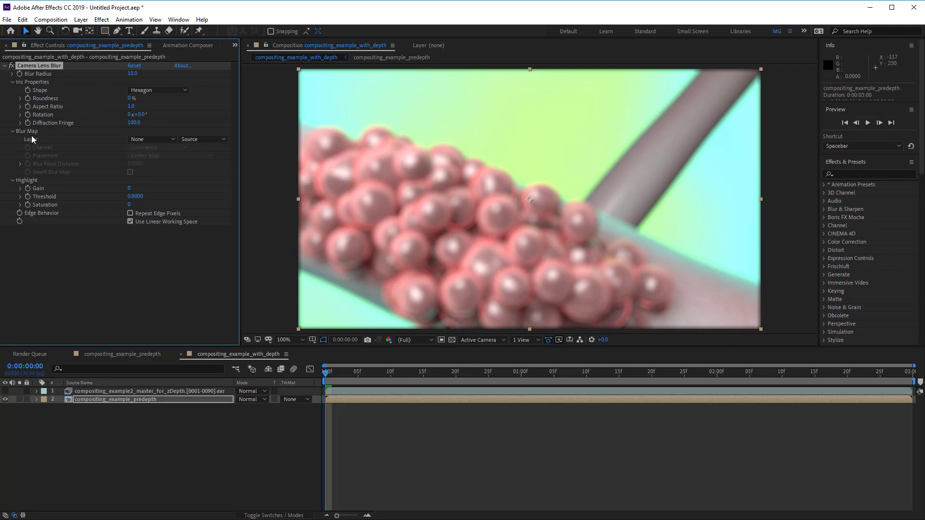
Step: Set Camera Lens Blur's Blur Map layer to the zDepth EXR sequence with its source set to Effects & Masks
left_click(141, 140)
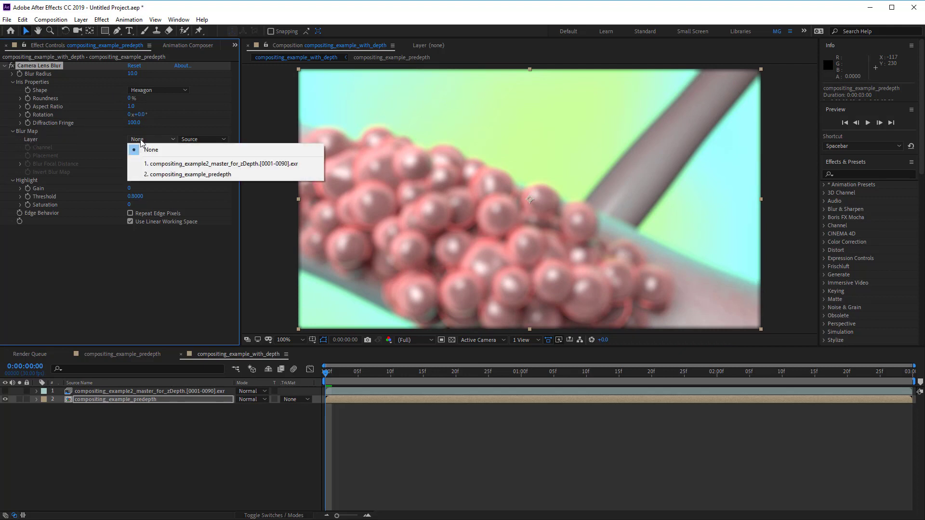
left_click(229, 165)
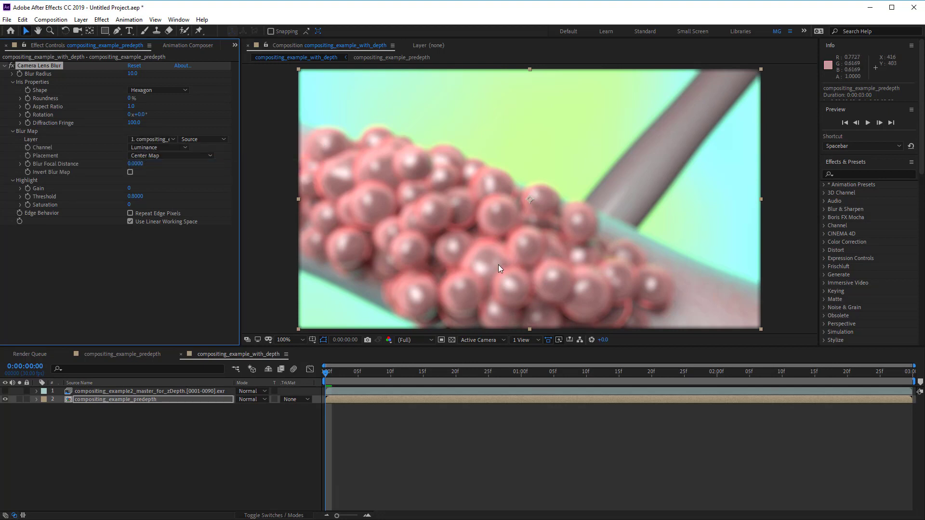
left_click(198, 139)
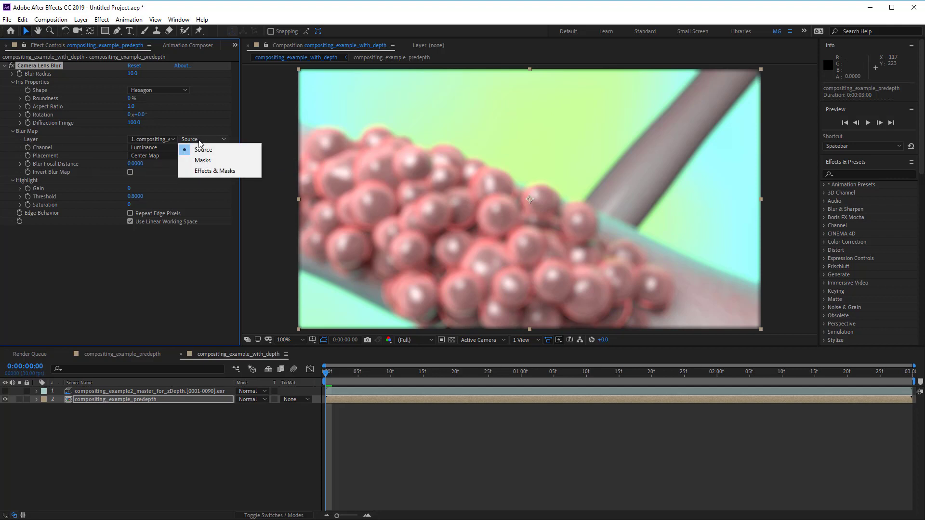
left_click(215, 171)
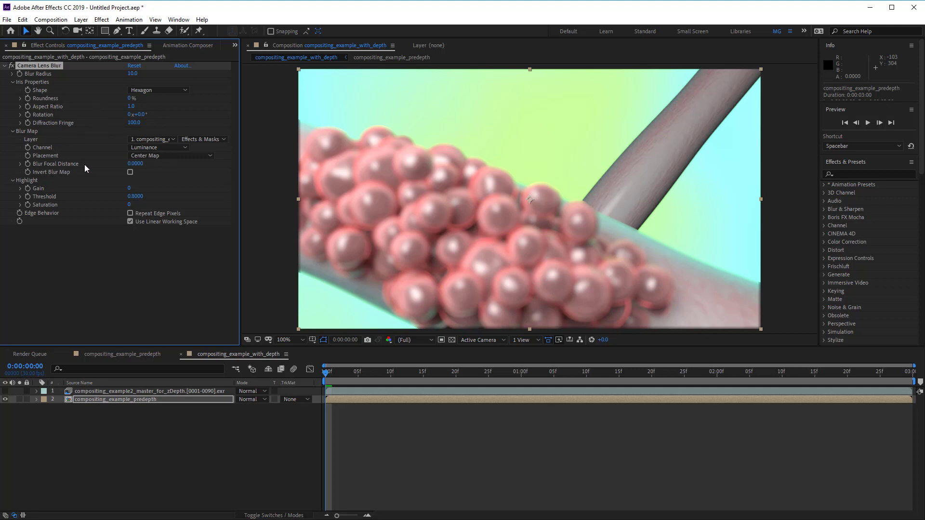
Step: Test the Blur Focal Distance and turn on Repeat Edge Pixels
left_click_drag(134, 164, 187, 169)
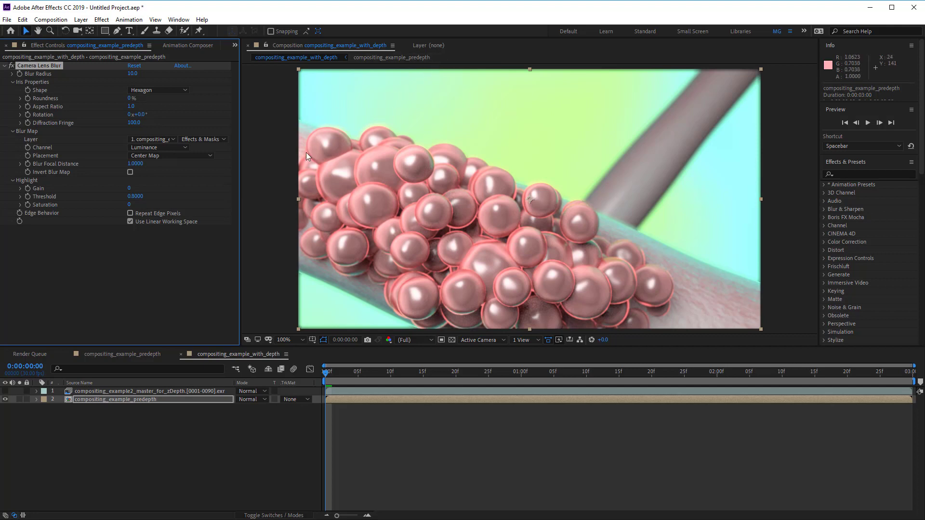
left_click(166, 213)
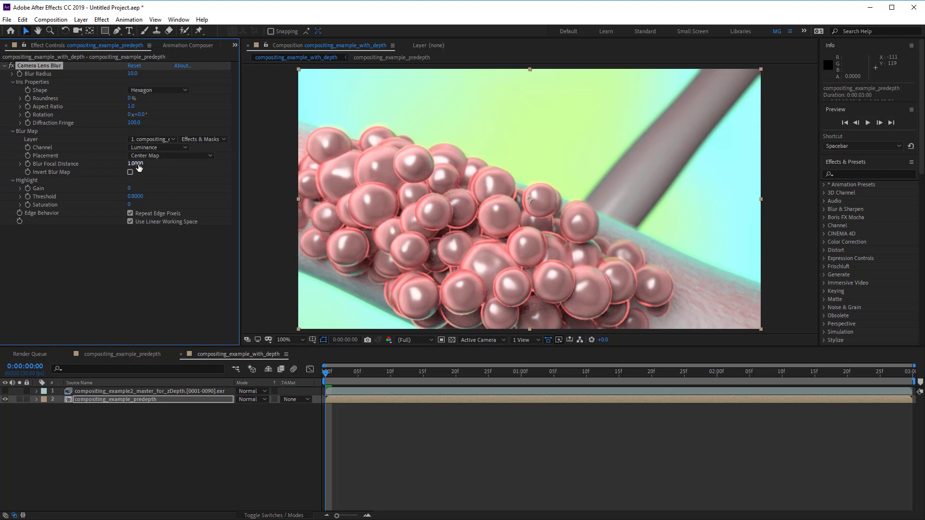
left_click_drag(135, 164, 73, 164)
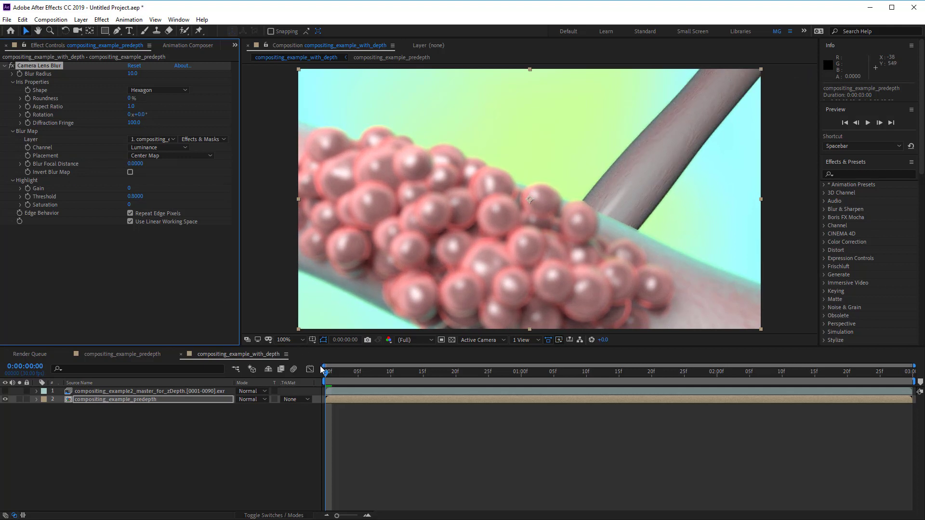
Step: Try raising the highlight Gain at 0:00:01:10, then undo it
left_click_drag(326, 372, 591, 382)
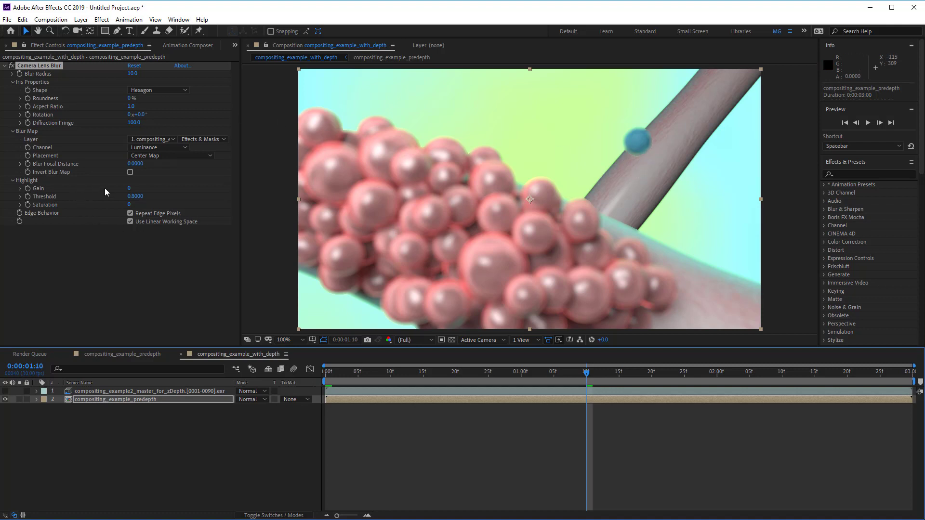
left_click_drag(128, 188, 149, 191)
key("ctrl+z")
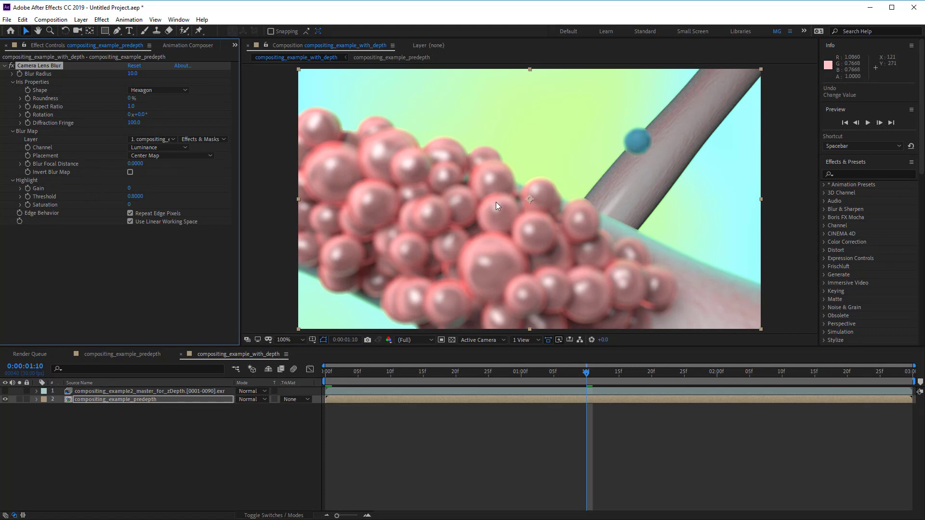
Step: Zoom into the sphere's edge and toggle the zDepth layer to compare the depth map against the render
scroll(638, 155, "down", 1)
scroll(638, 155, "up", 6)
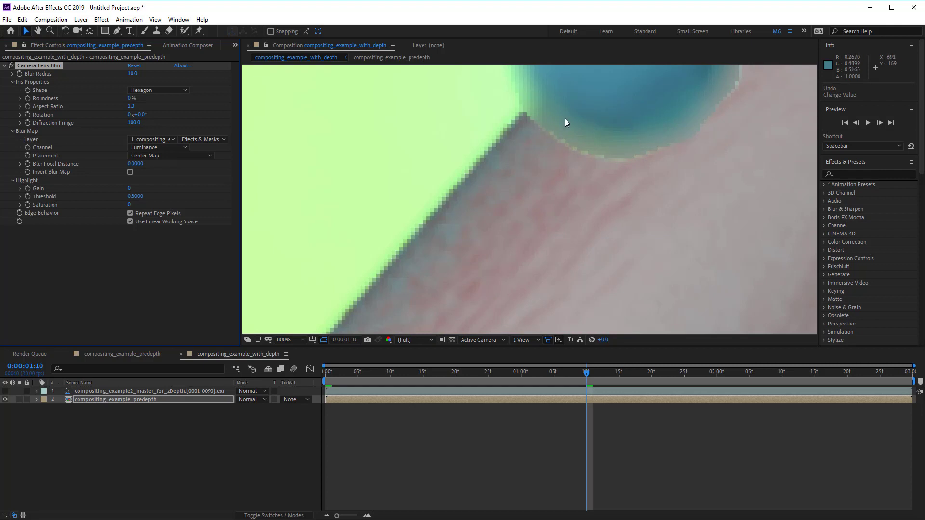
left_click(5, 390)
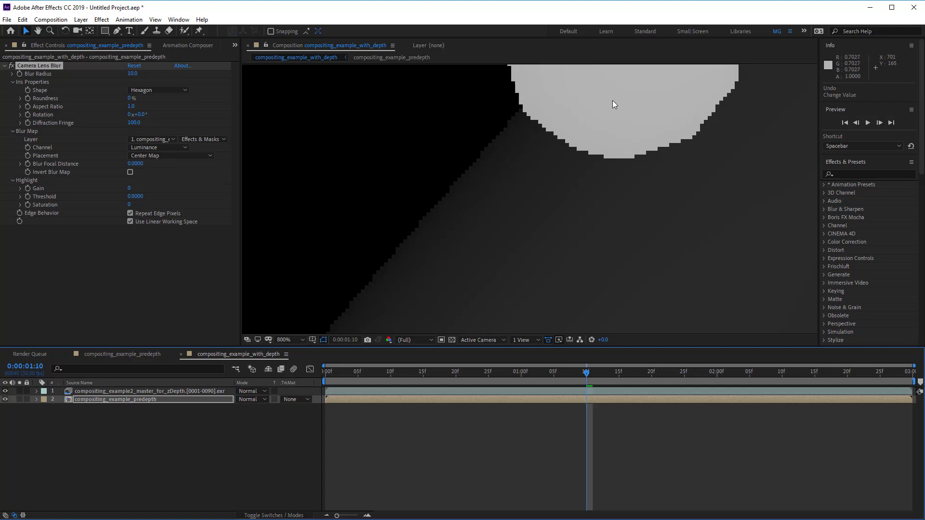
left_click_drag(614, 122, 594, 204)
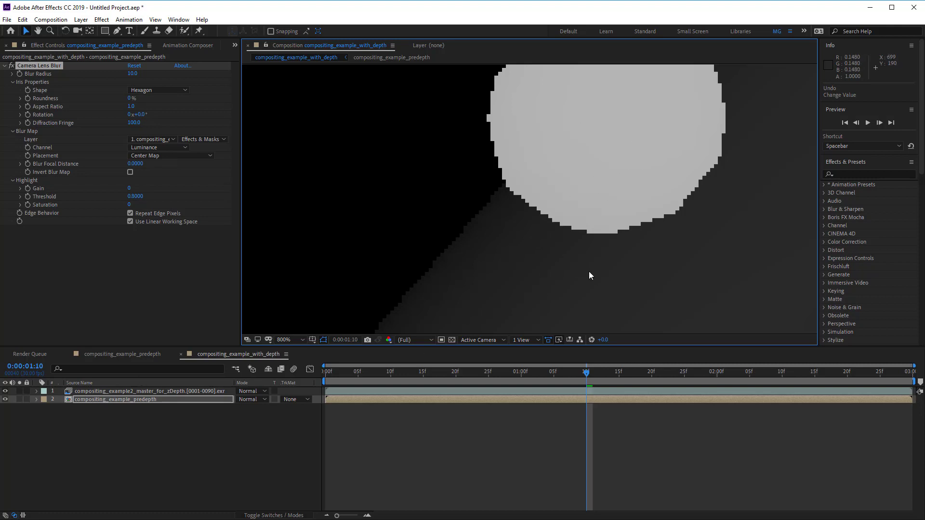
left_click(5, 392)
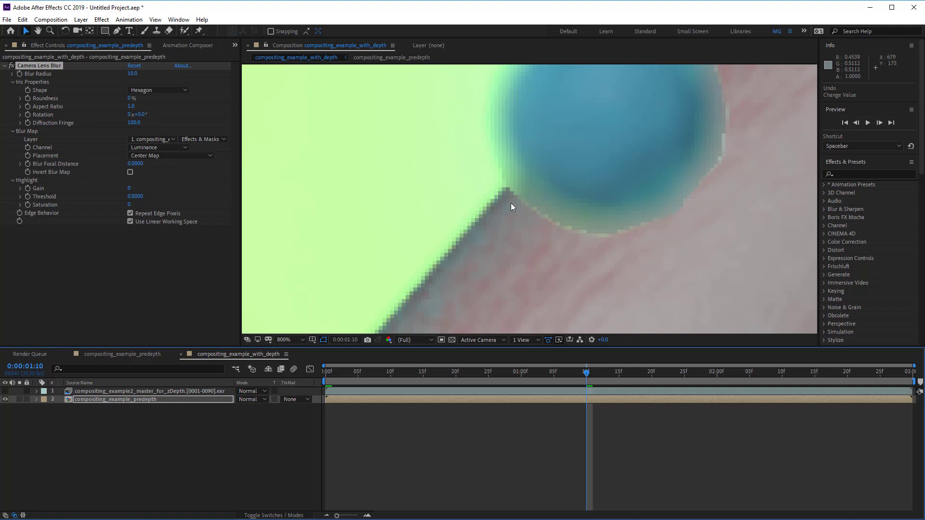
left_click(5, 391)
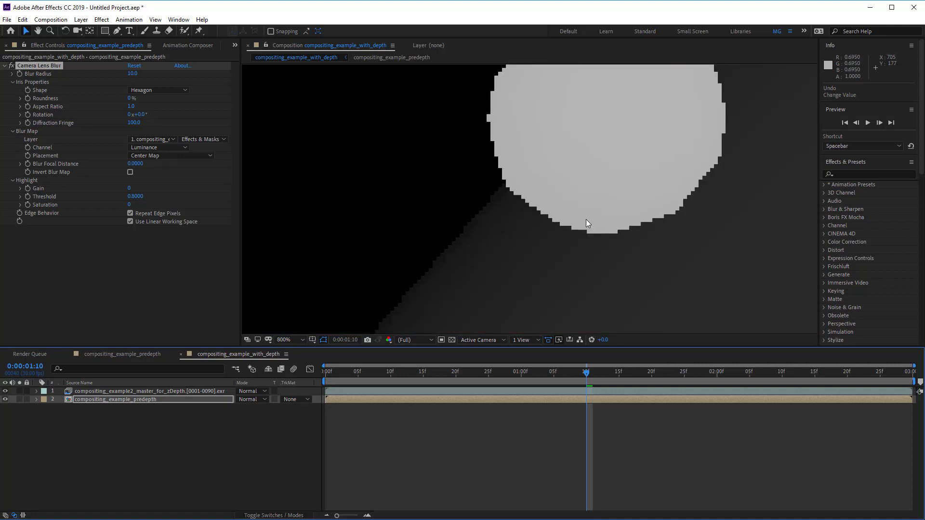
left_click(6, 391)
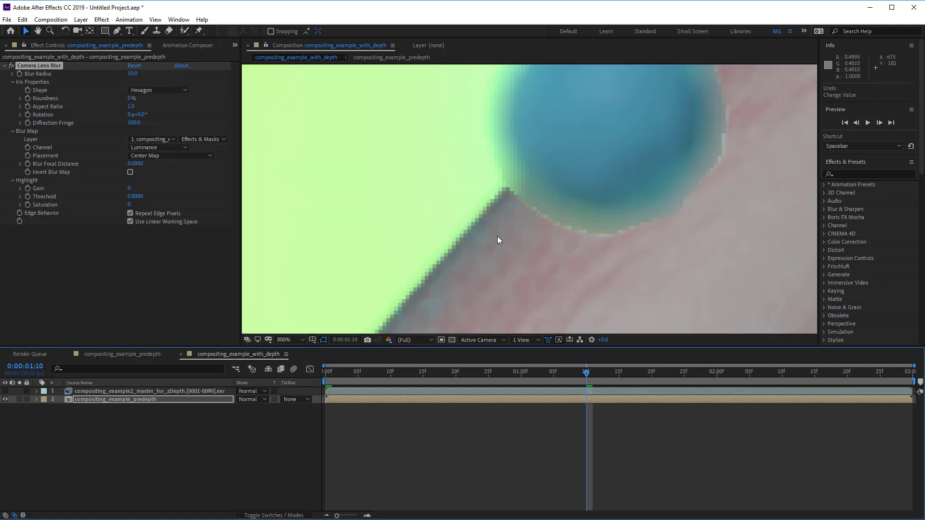
scroll(496, 238, "down", 6)
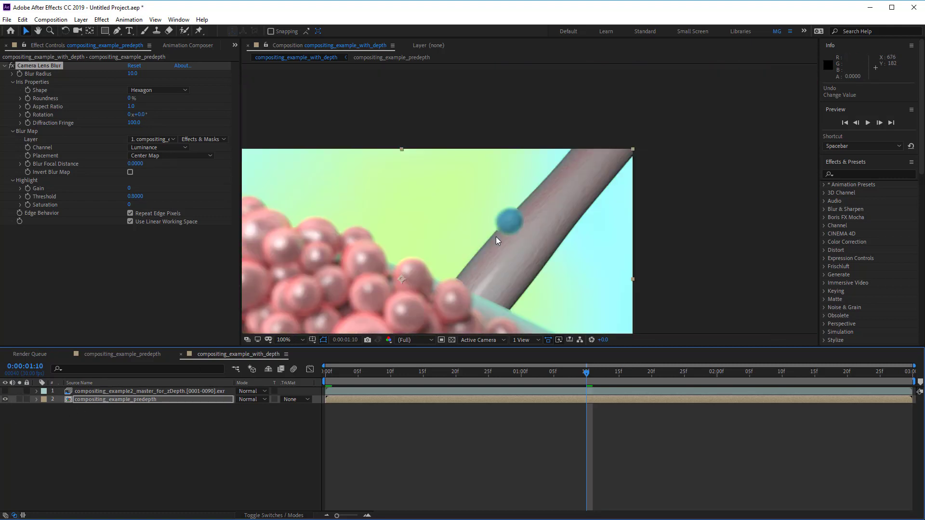
key("h")
left_click_drag(510, 221, 627, 140)
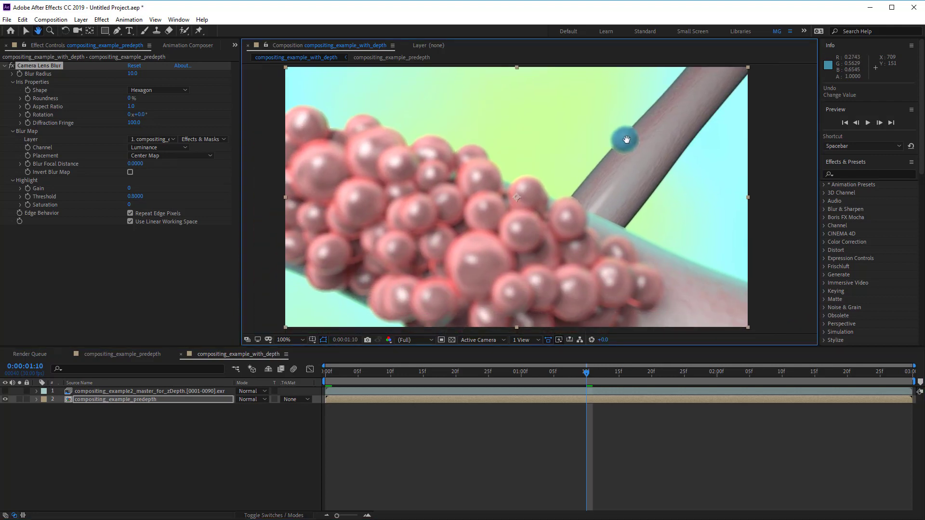
key("v")
Step: Set the Blur Radius to 6 and Blur Focal Distance to 1, then preview the playback
left_click_drag(133, 73, 127, 74)
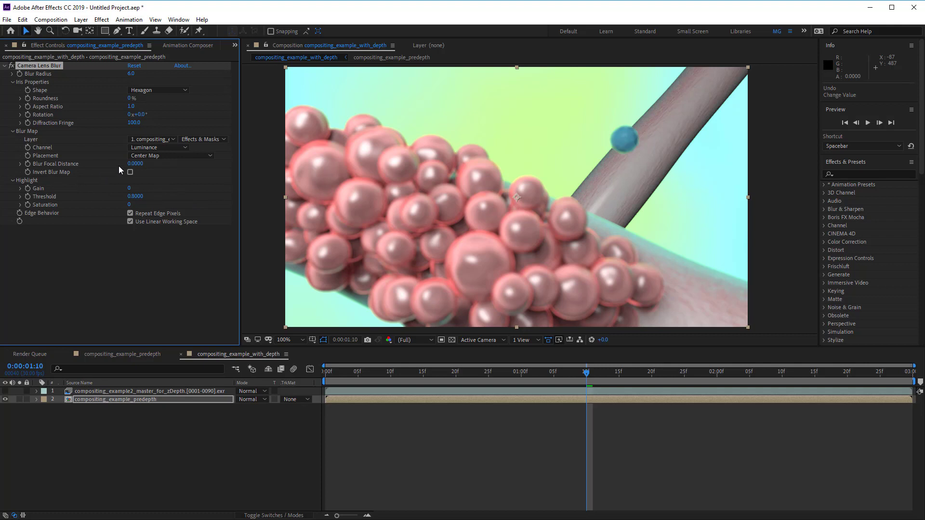
left_click_drag(124, 163, 184, 169)
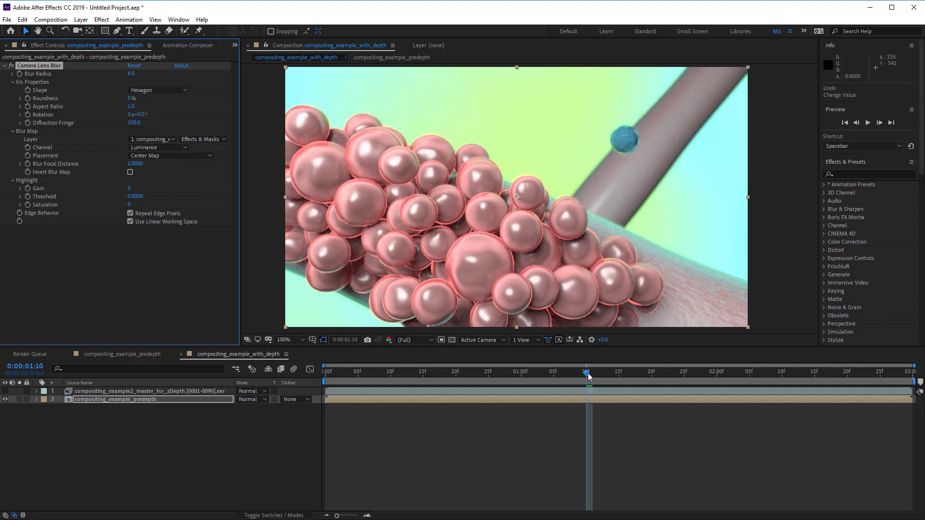
left_click_drag(587, 373, 634, 372)
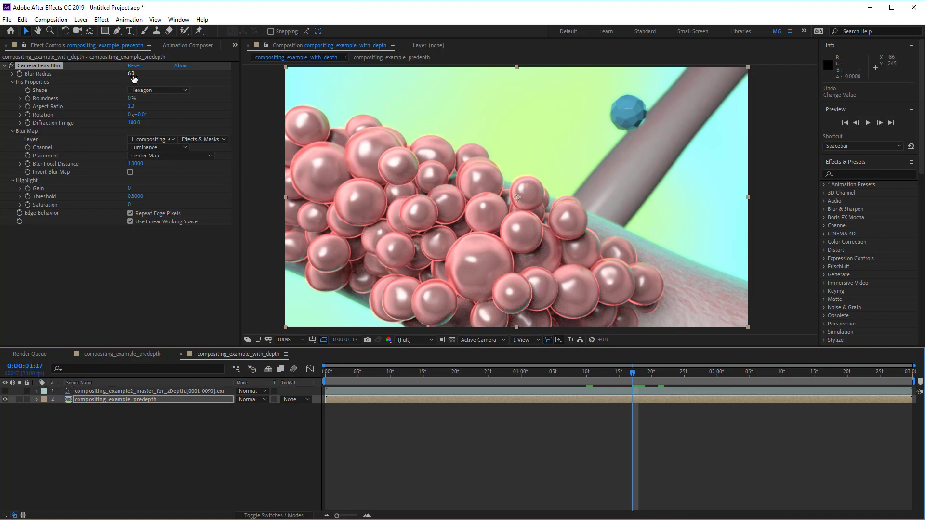
left_click_drag(132, 74, 143, 74)
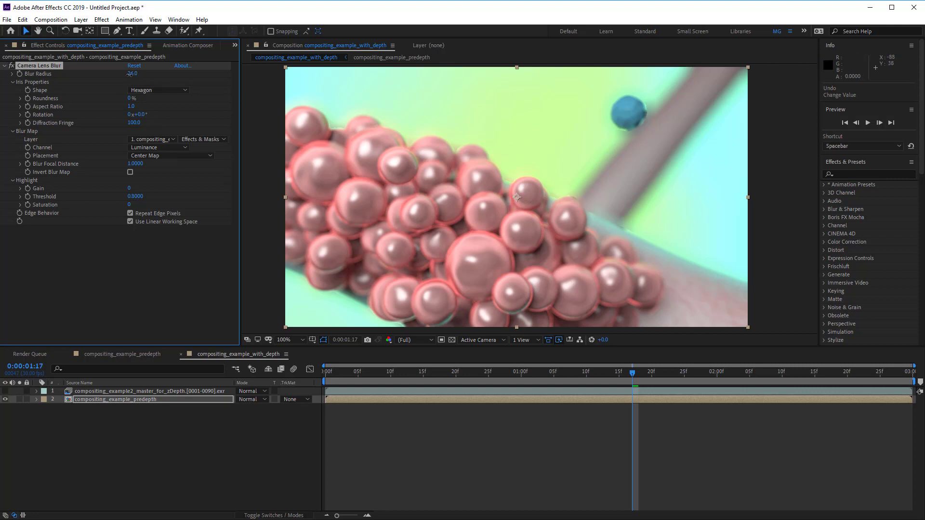
left_click_drag(132, 73, 120, 74)
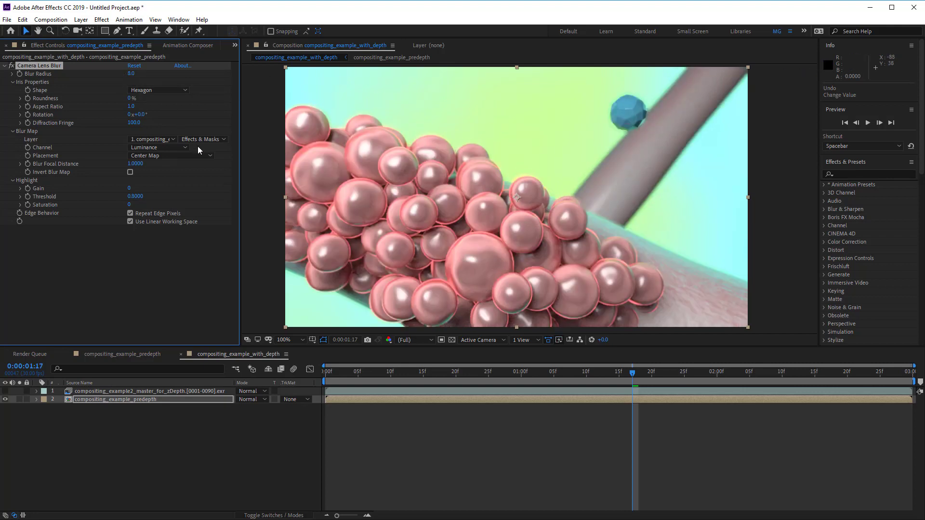
key("space")
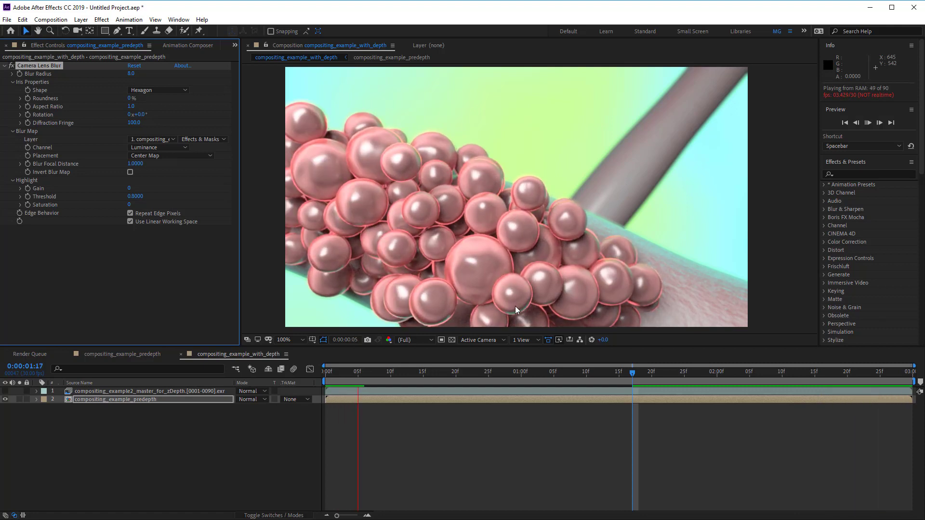
key("space")
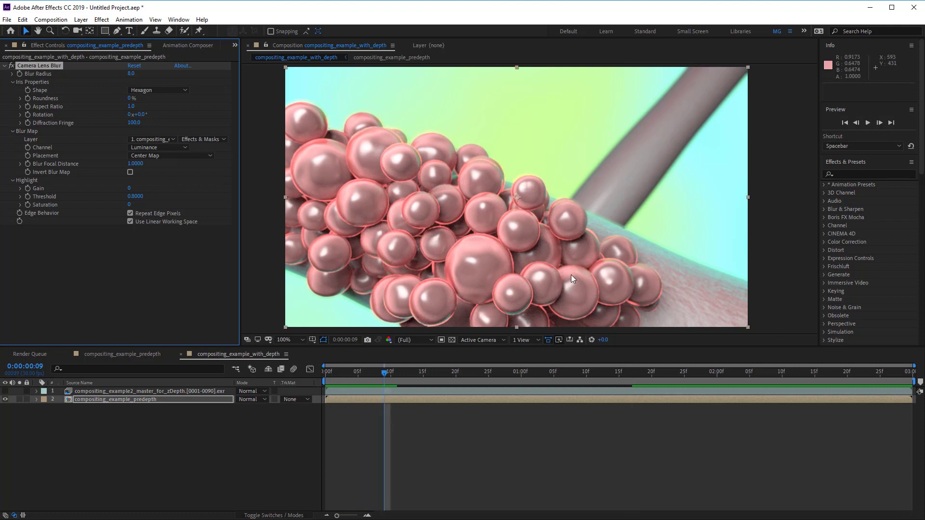
Step: Keyframe Blur Focal Distance at 1 at 0:00:00:27 and at 0.43 at 0:00:01:00
left_click_drag(384, 376, 501, 382)
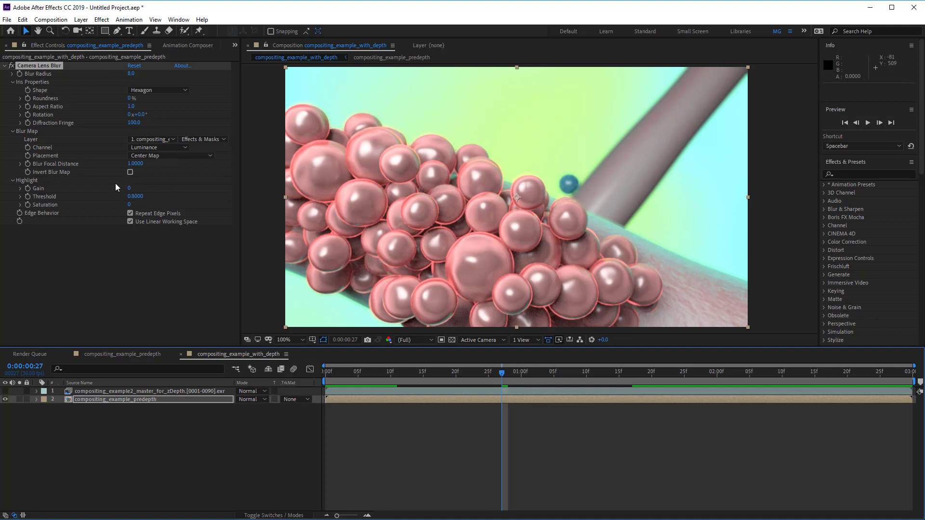
left_click(27, 164)
left_click_drag(502, 373, 524, 378)
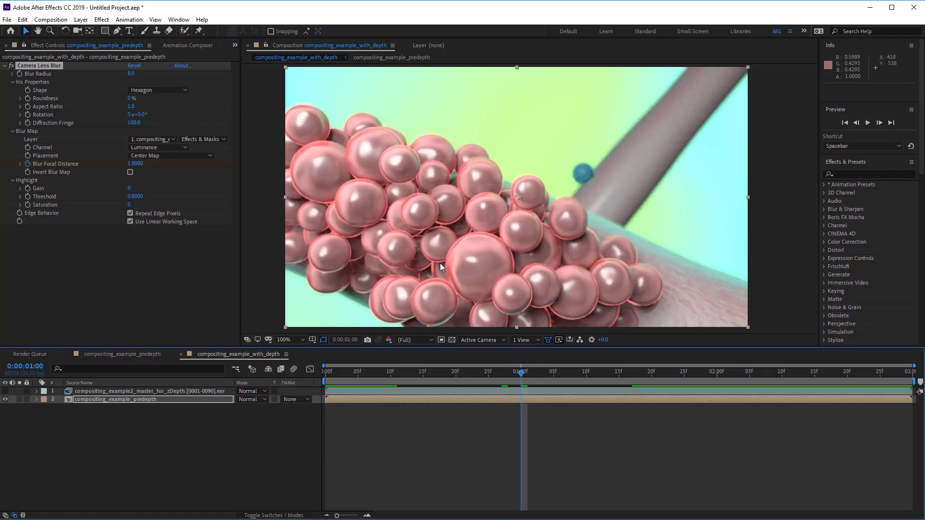
left_click_drag(135, 163, 108, 165)
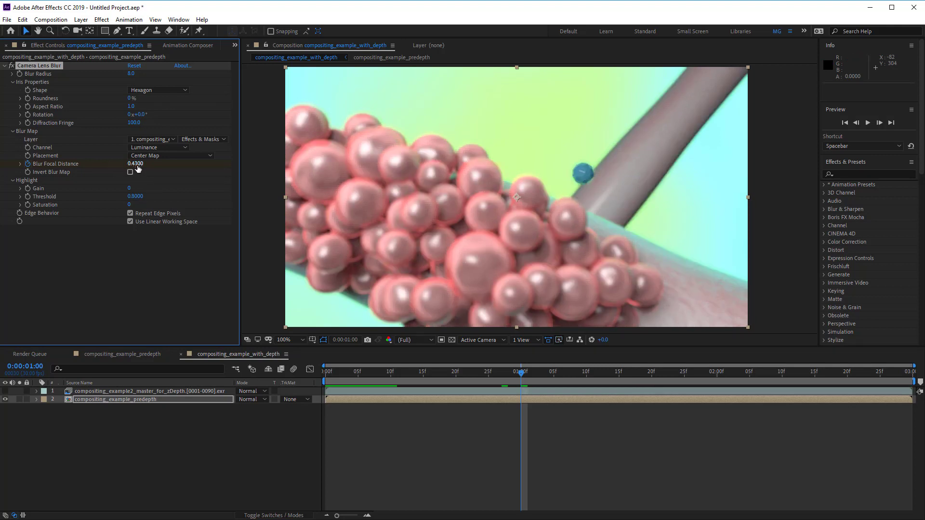
Step: Add a Blur Focal Distance keyframe of 0.79 at 0:00:01:23 and preview the animation
left_click(137, 399)
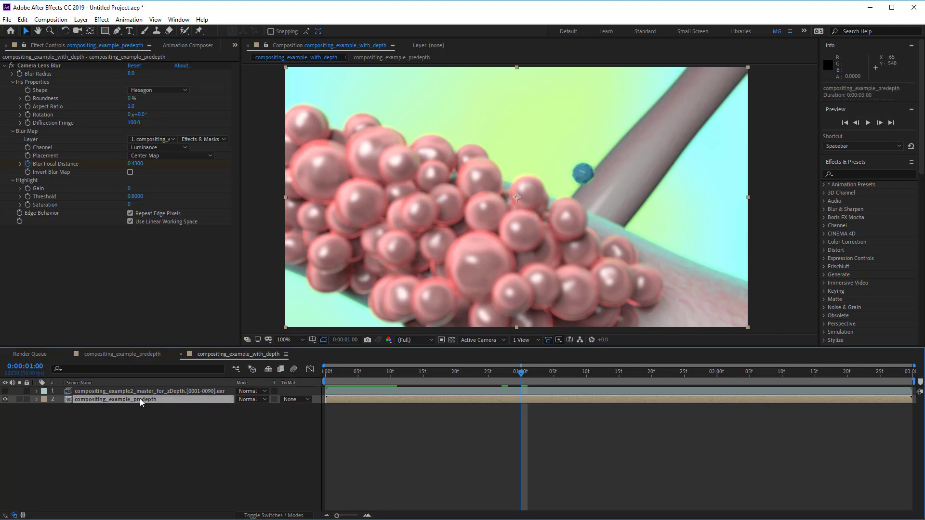
key("u")
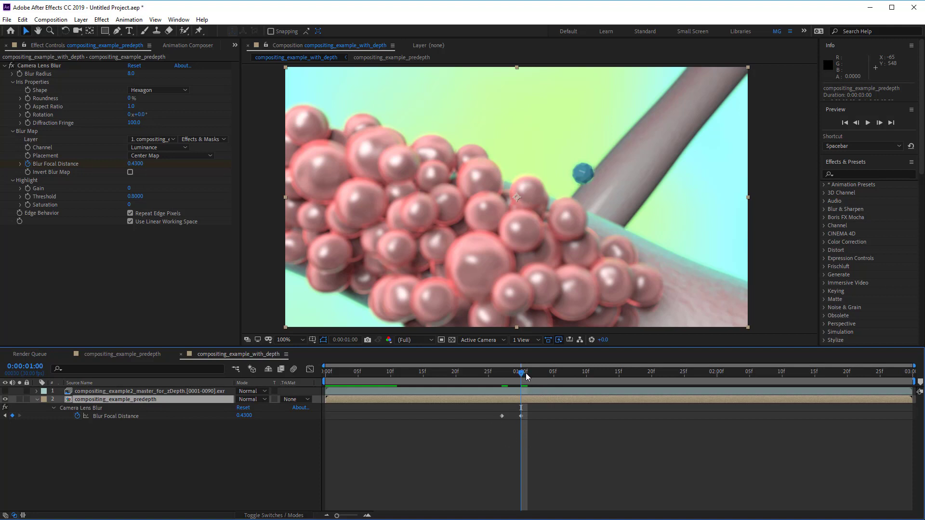
left_click_drag(527, 376, 673, 384)
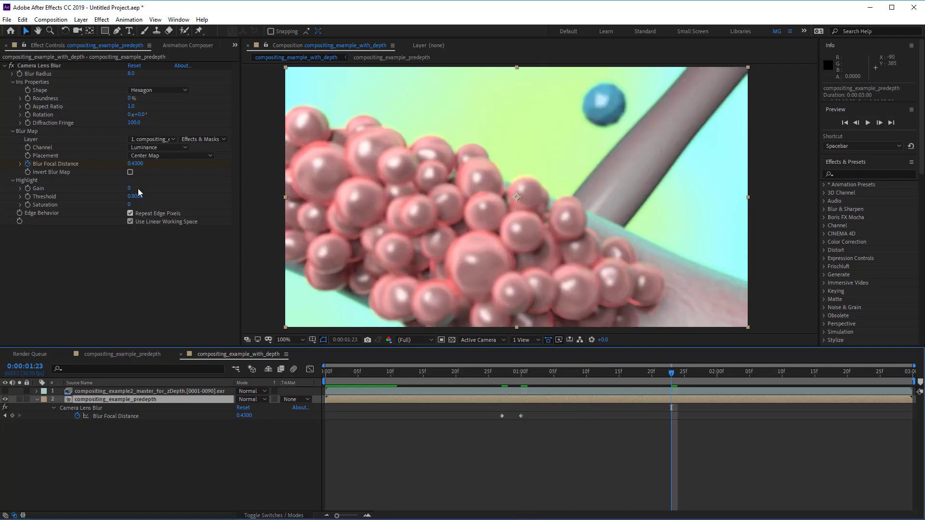
left_click_drag(136, 163, 154, 165)
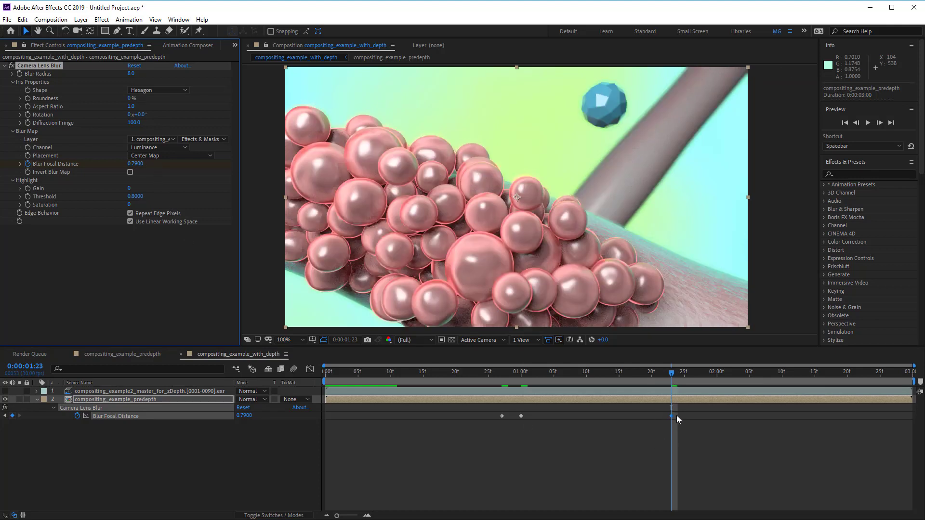
key("space")
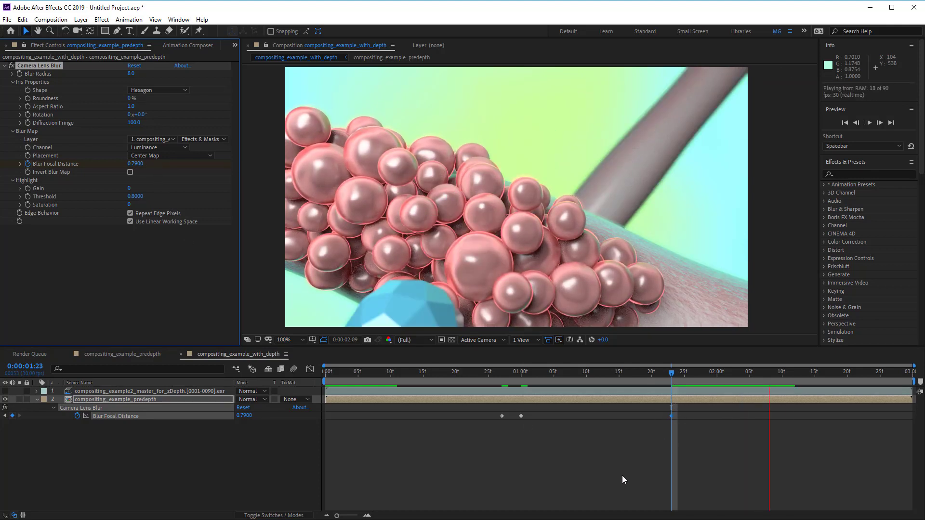
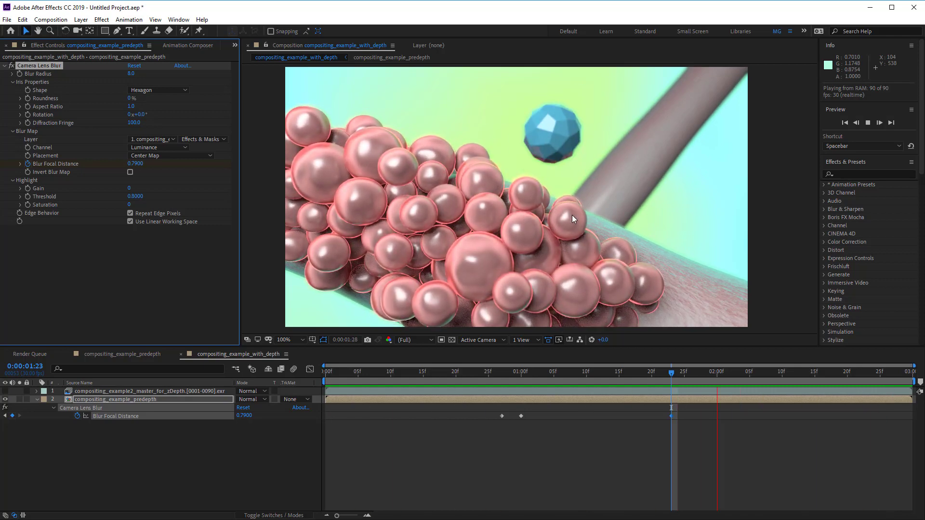
Step: Stop playback, go to frame 0:00:00:10, and disable the Camera Lens Blur effect, collapsing its properties
key("space")
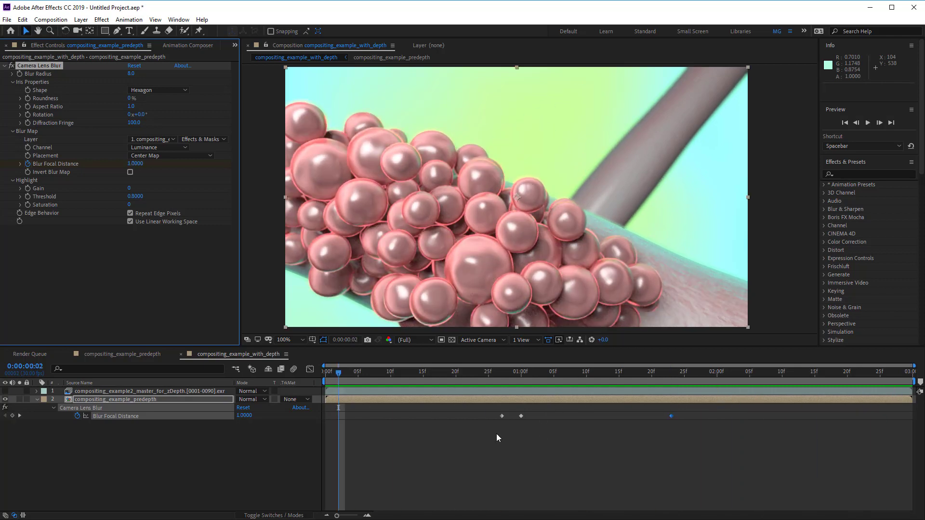
left_click_drag(340, 375, 390, 385)
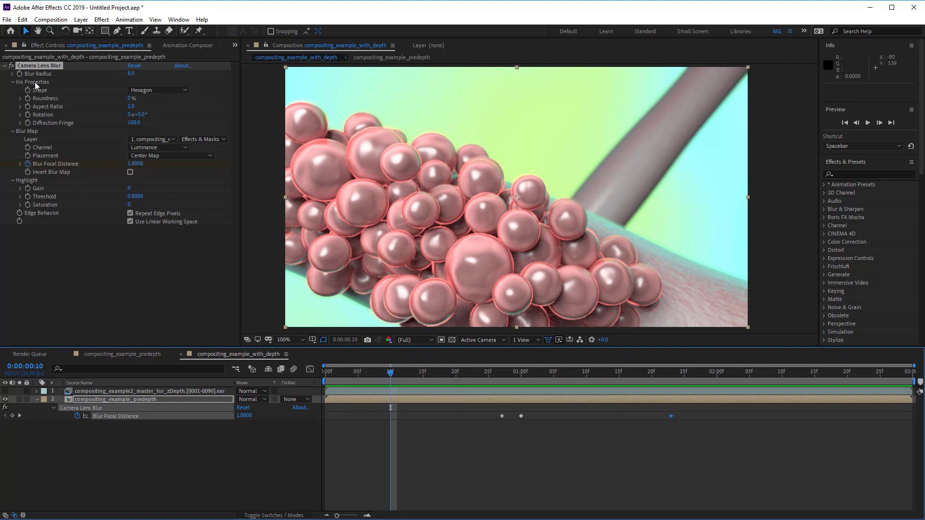
left_click(11, 66)
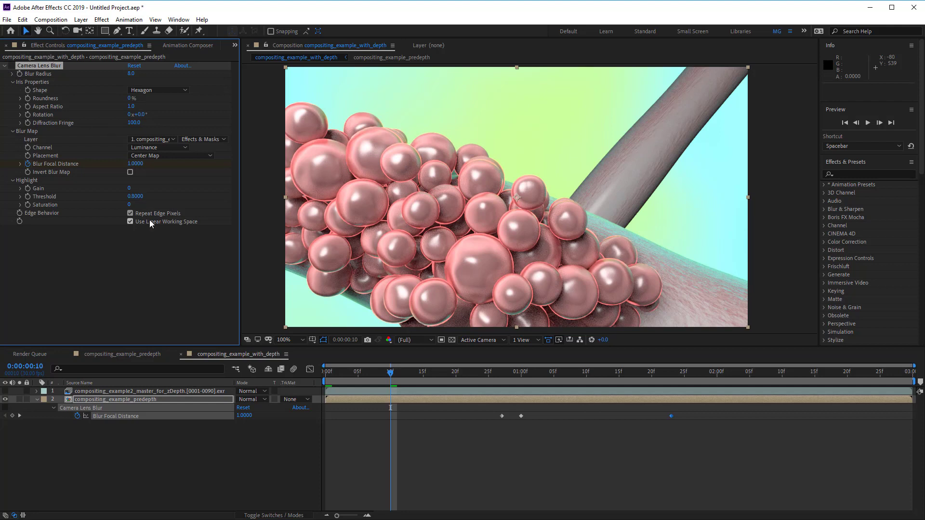
left_click(110, 400)
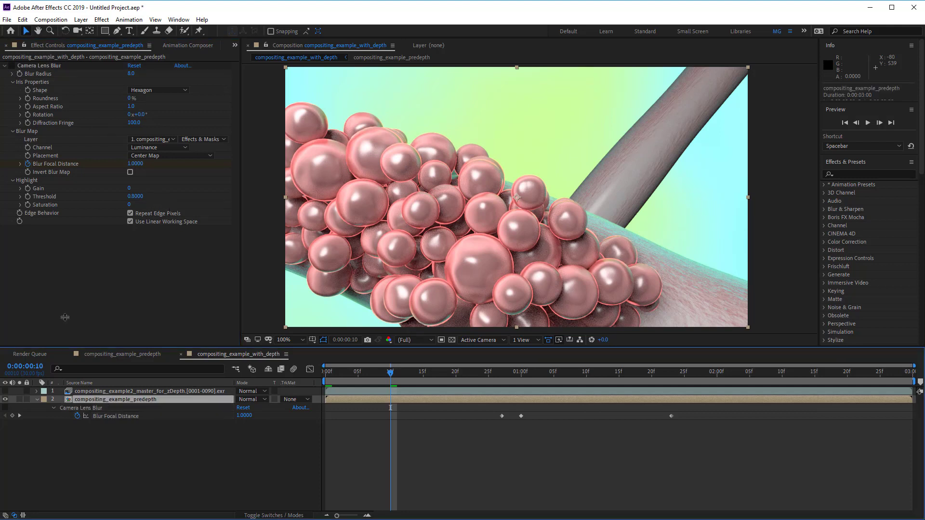
left_click(45, 66)
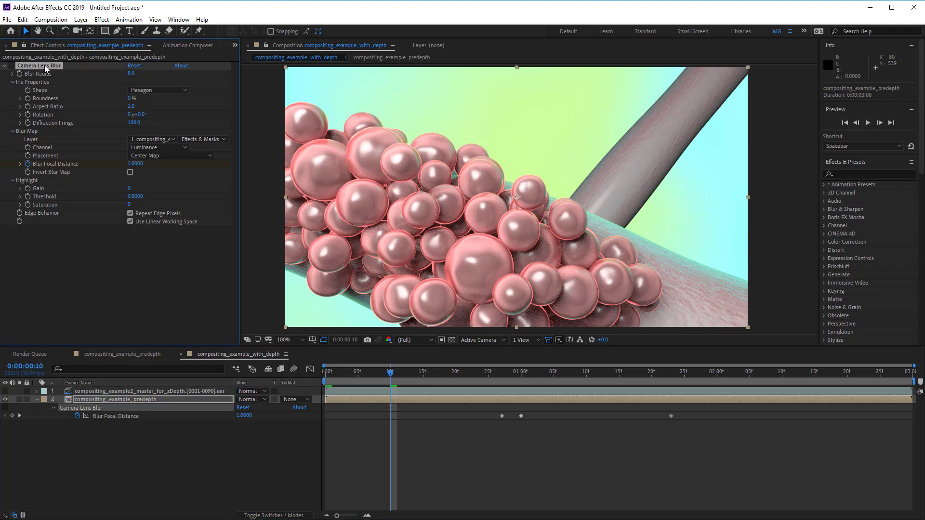
left_click(4, 65)
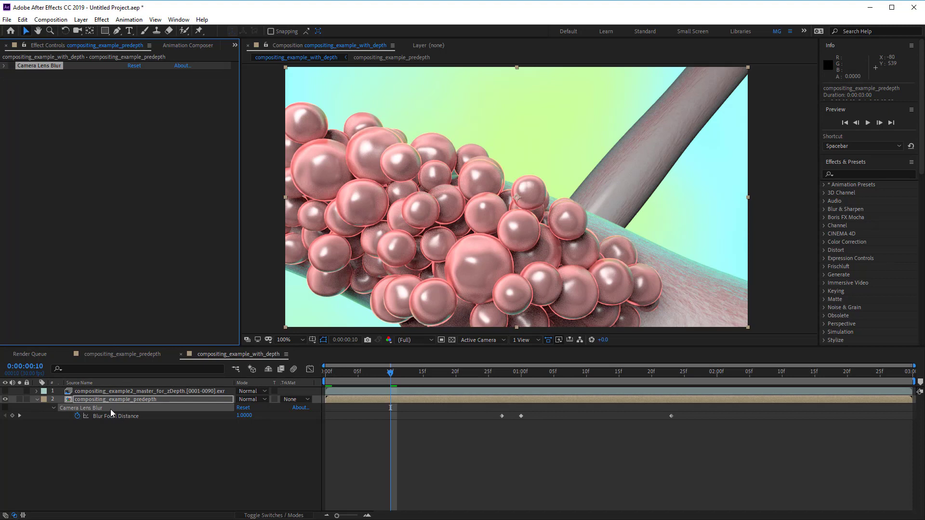
left_click(96, 401)
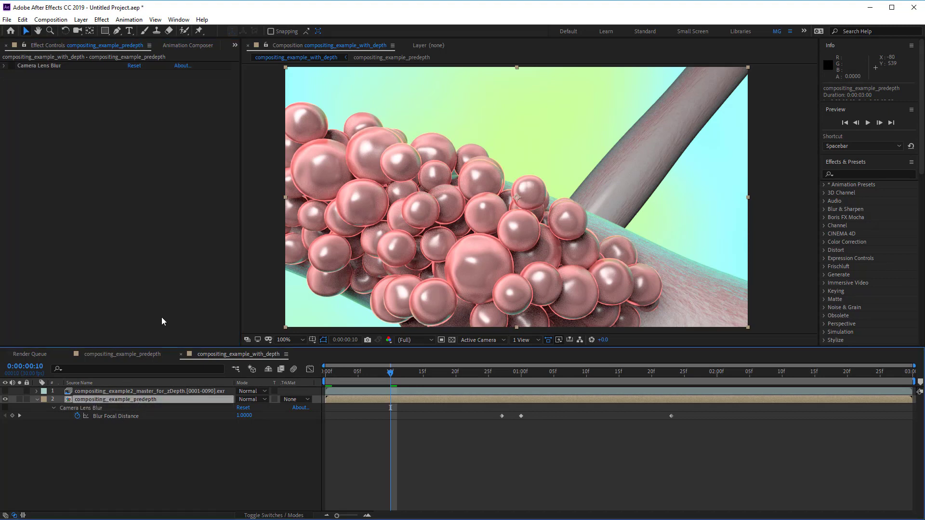
Step: Apply the Frischluft FL Depth Of Field effect to the predepth layer and raise its radius
left_click(102, 19)
mouse_move(128, 164)
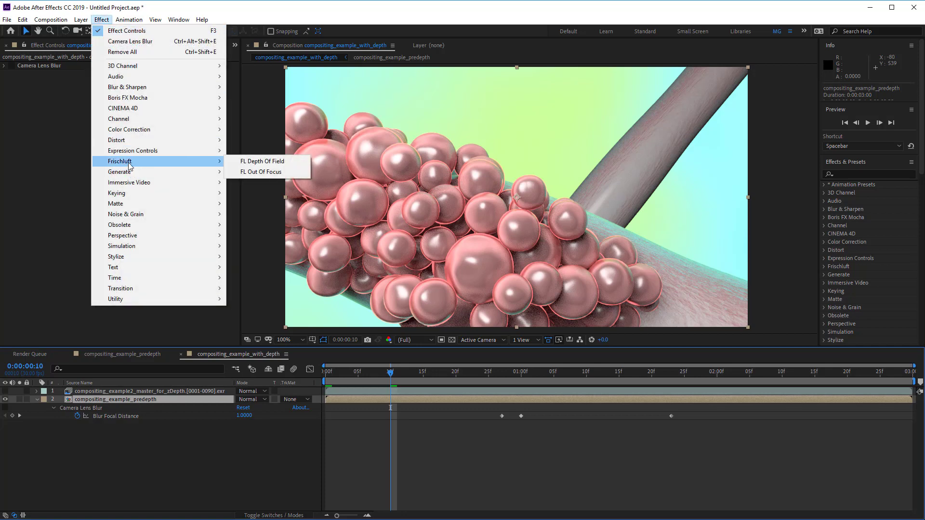
left_click(286, 163)
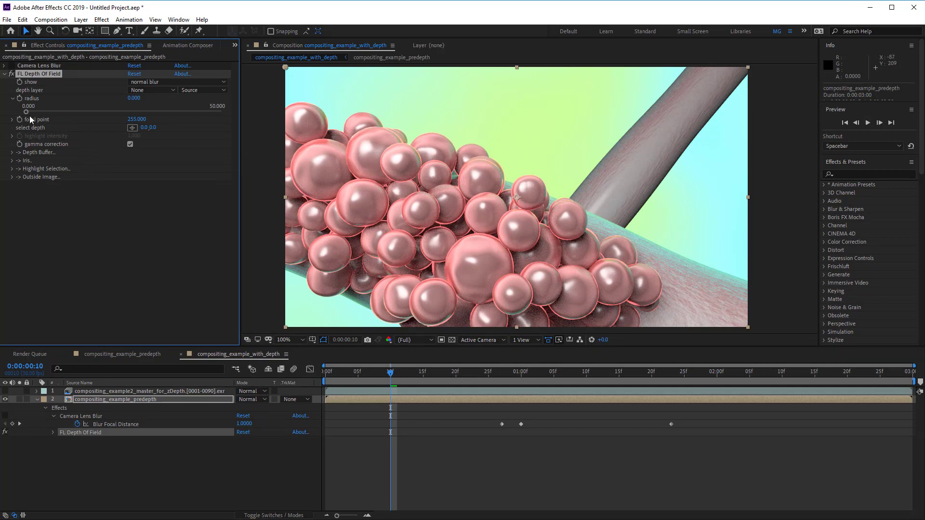
left_click_drag(38, 113, 95, 117)
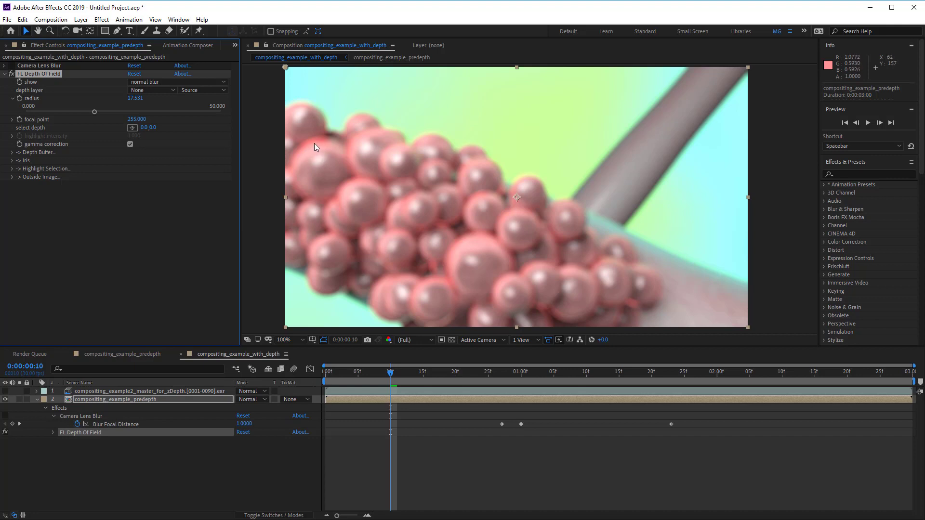
Step: Open the FL Depth Of Field iris settings and set the facets to 6
left_click(4, 66)
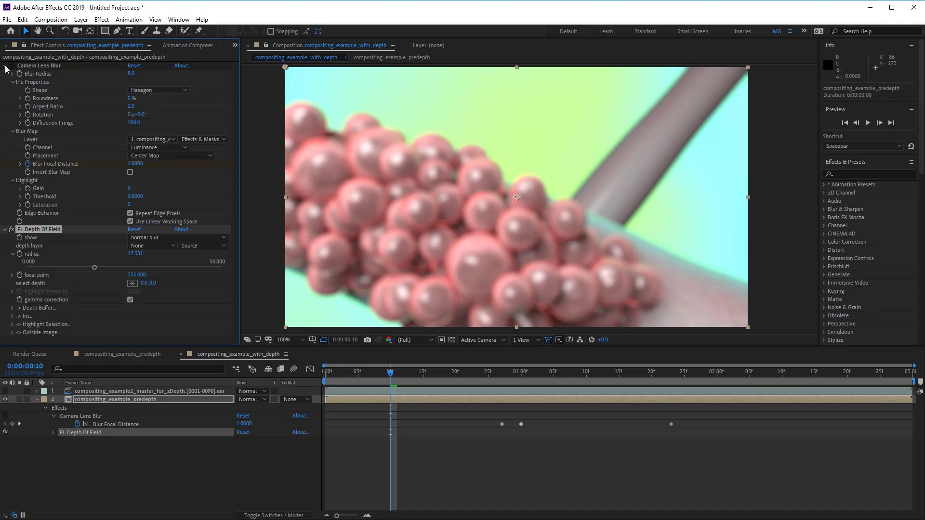
left_click(5, 66)
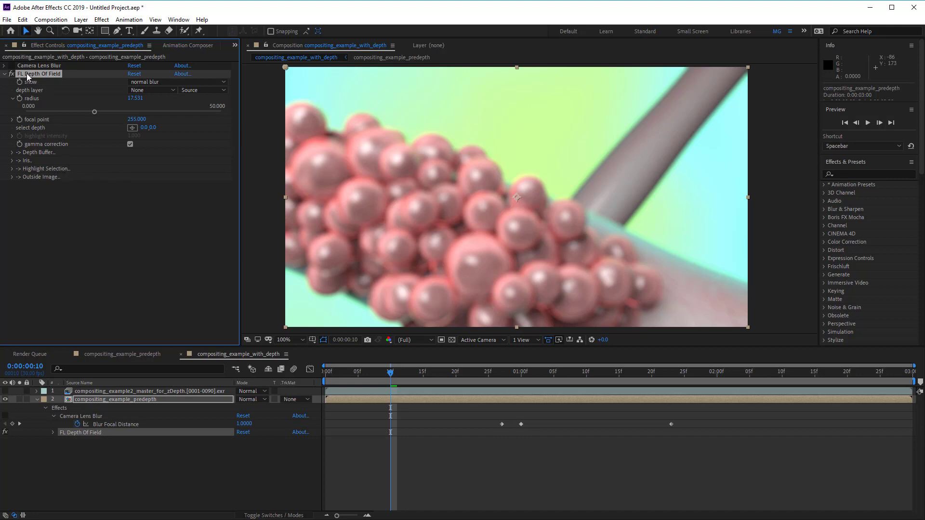
left_click(16, 161)
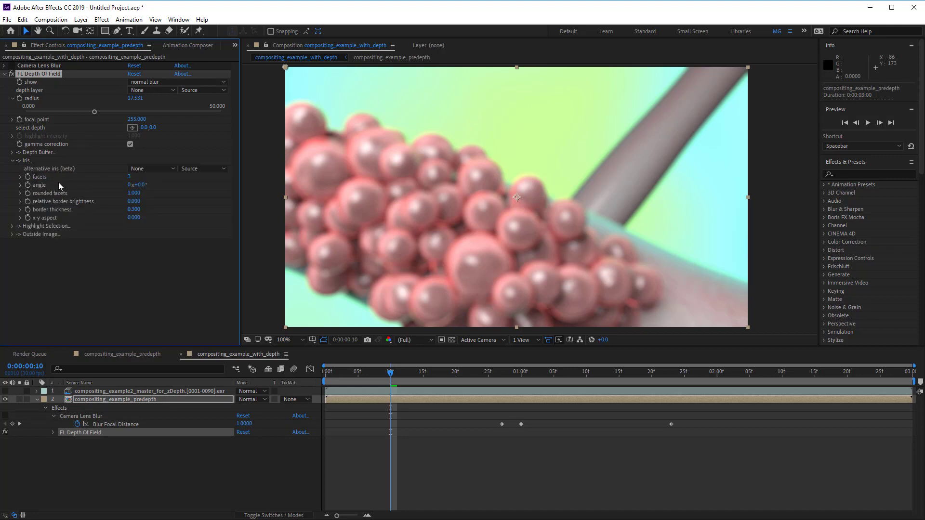
left_click(129, 178)
type("6")
key("Return")
Step: Set the depth layer to the zDepth EXR using Effects & Masks, with a radius of about 18.27
left_click_drag(94, 112, 164, 121)
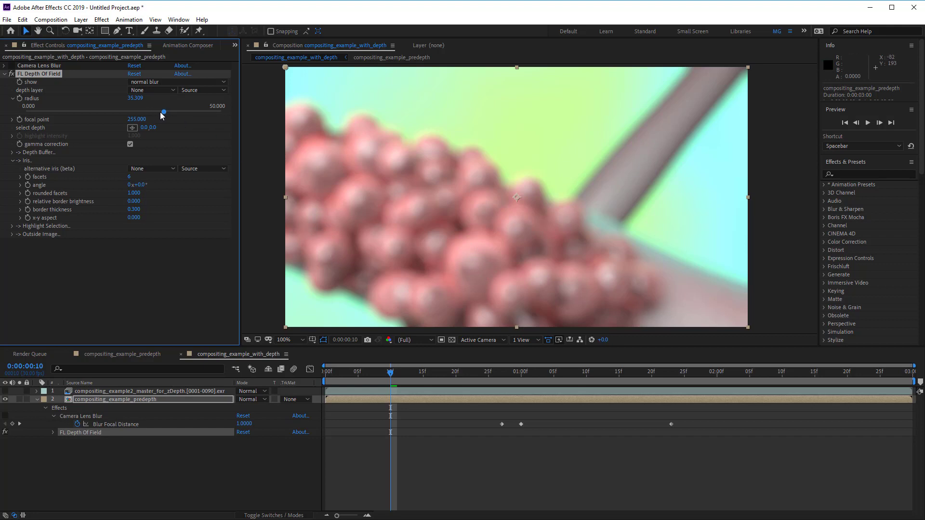
left_click_drag(161, 115, 80, 114)
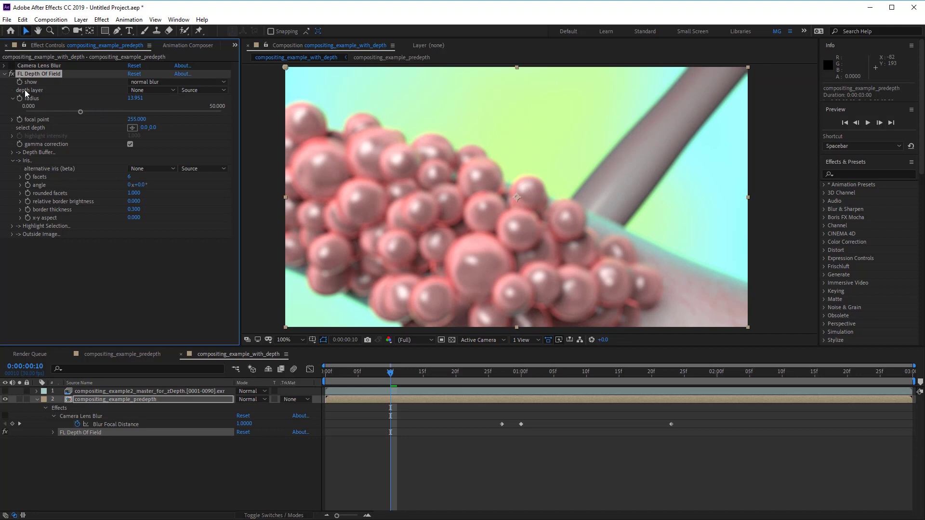
left_click(153, 90)
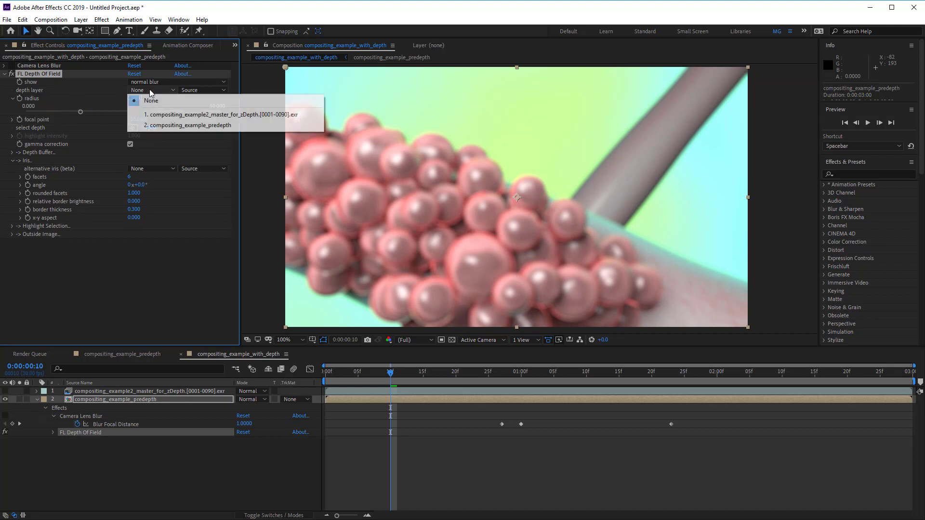
left_click(181, 115)
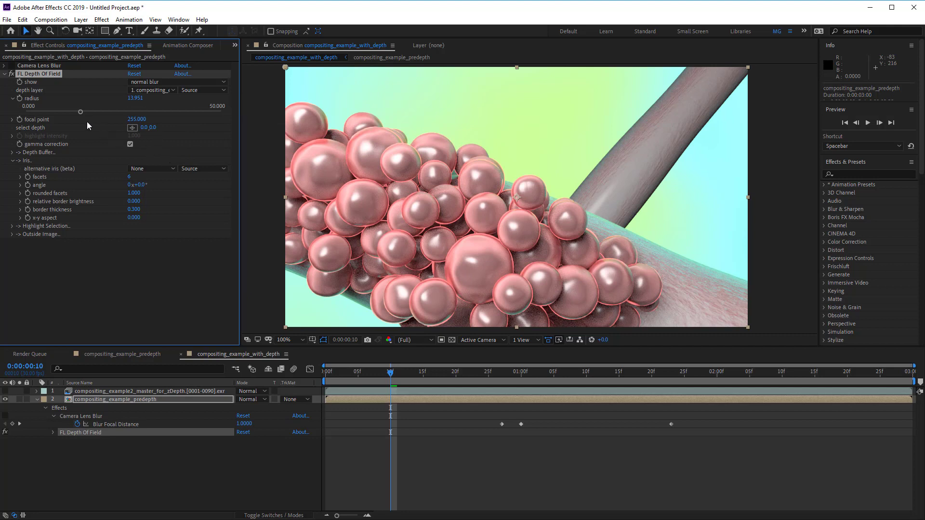
left_click_drag(82, 112, 98, 112)
left_click(189, 90)
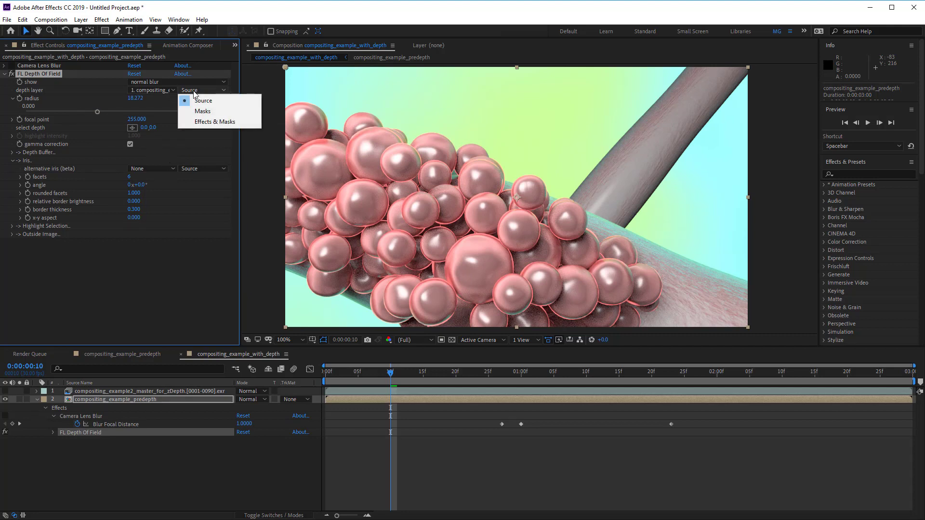
left_click(215, 122)
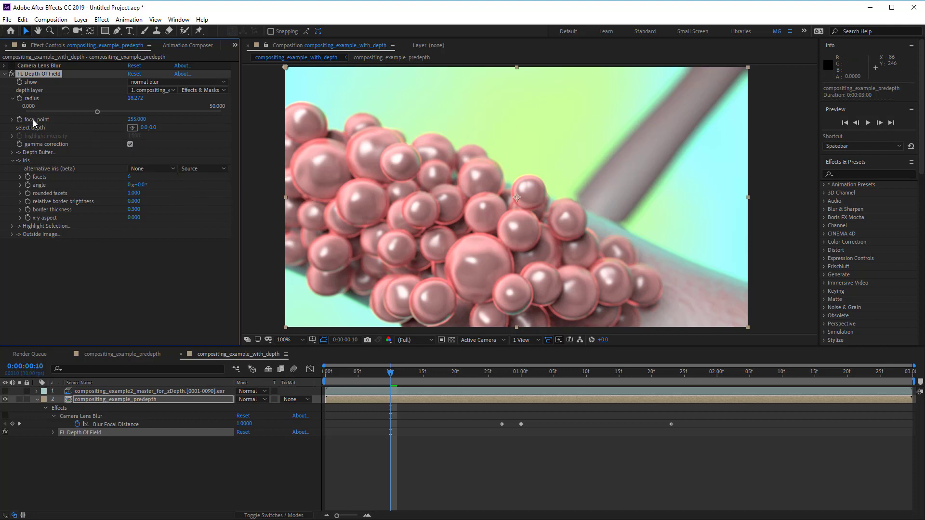
Step: Set the focal point by sampling depths on the spheres and tube with select depth in the comp view
left_click_drag(127, 119, 51, 131)
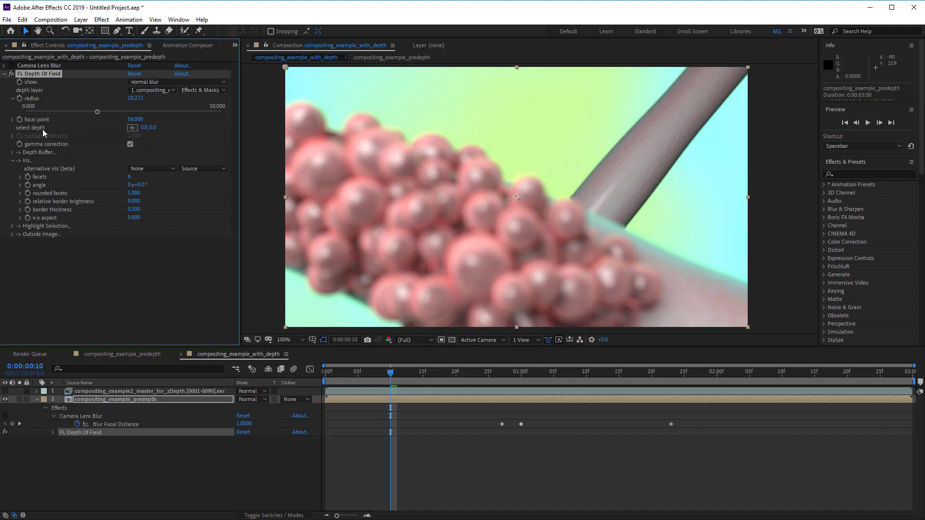
left_click(132, 129)
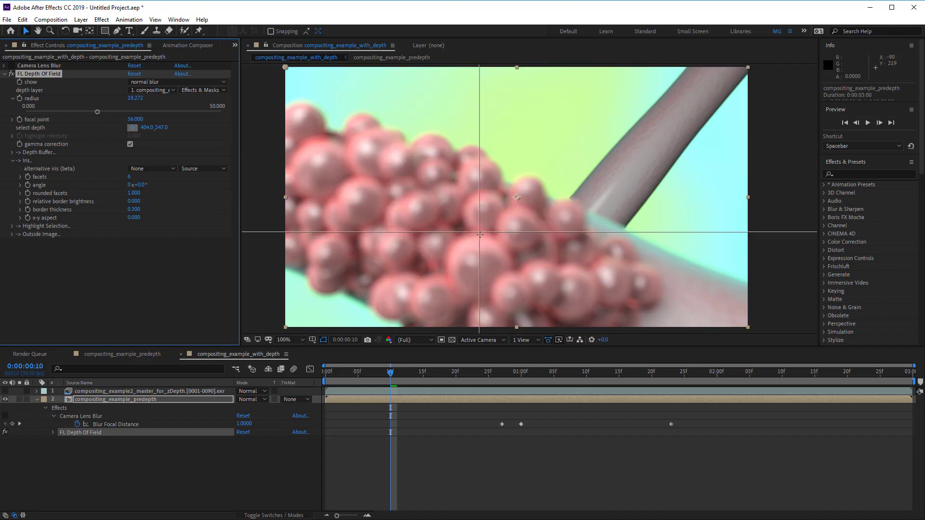
left_click(474, 260)
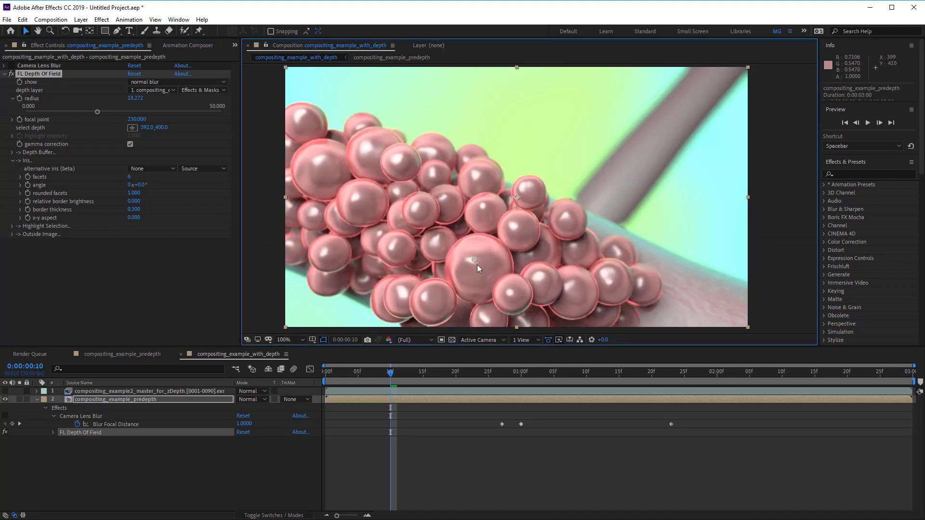
left_click(475, 259)
left_click(519, 238)
left_click(601, 232)
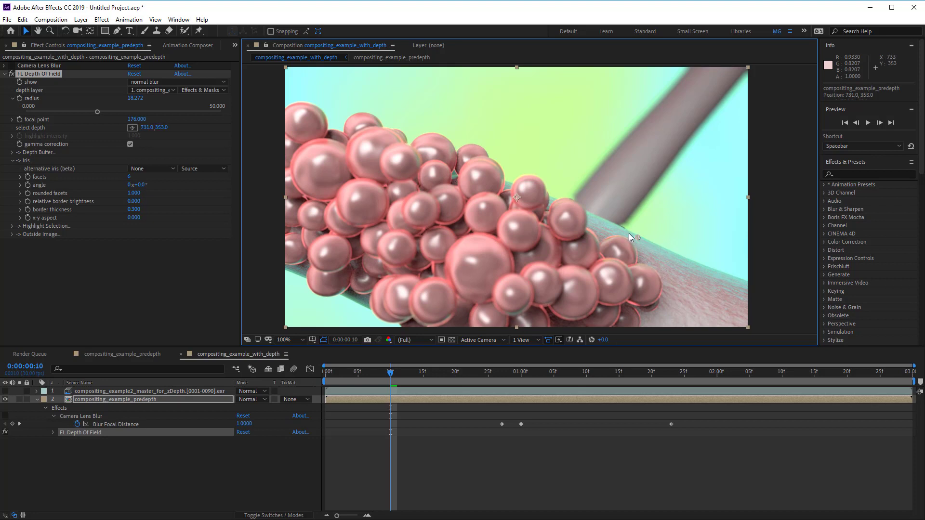
left_click(622, 212)
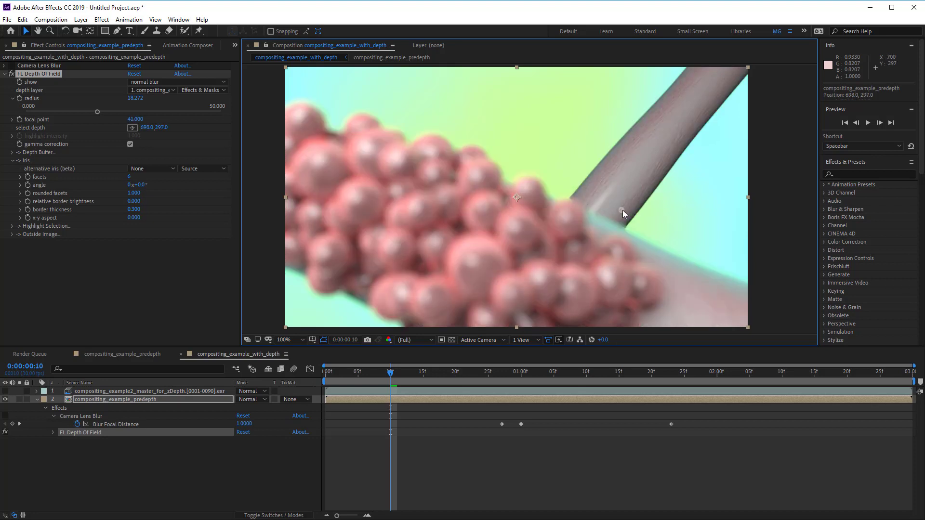
left_click(605, 228)
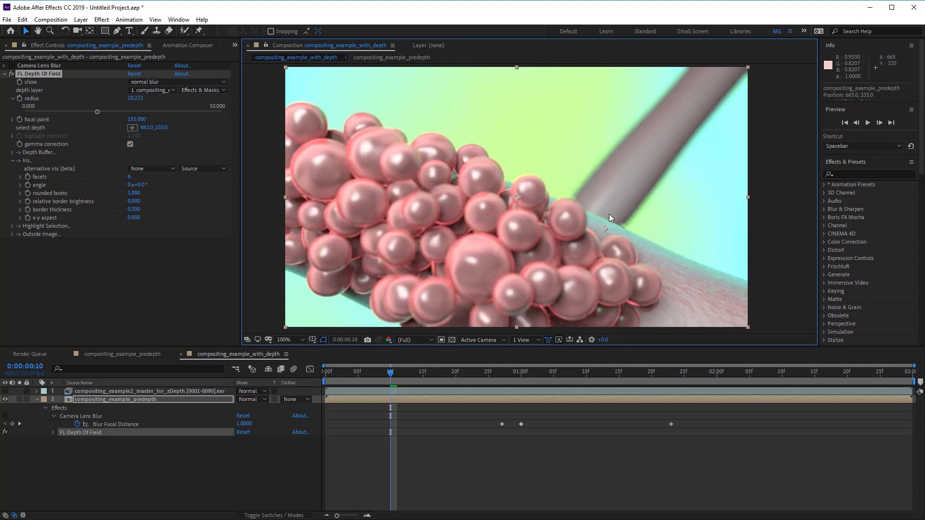
left_click(610, 209)
left_click(605, 223)
left_click(498, 253)
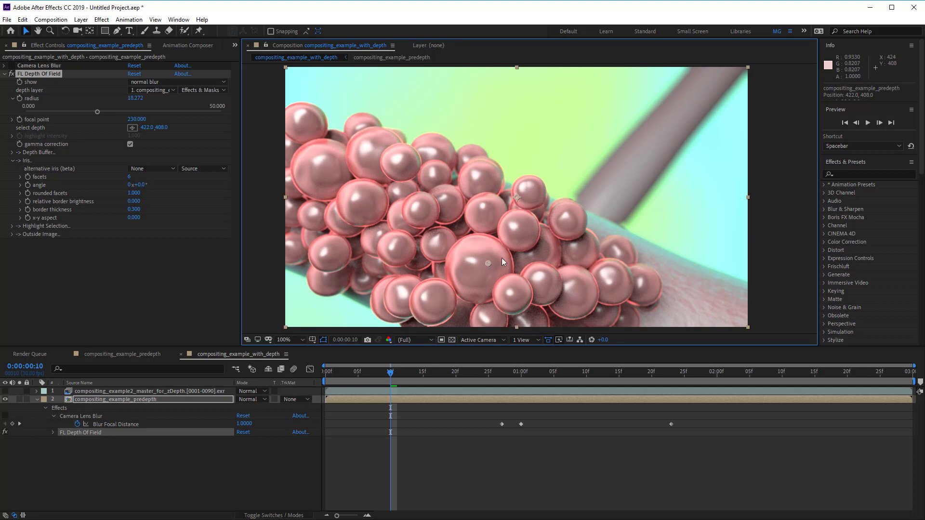
left_click(530, 243)
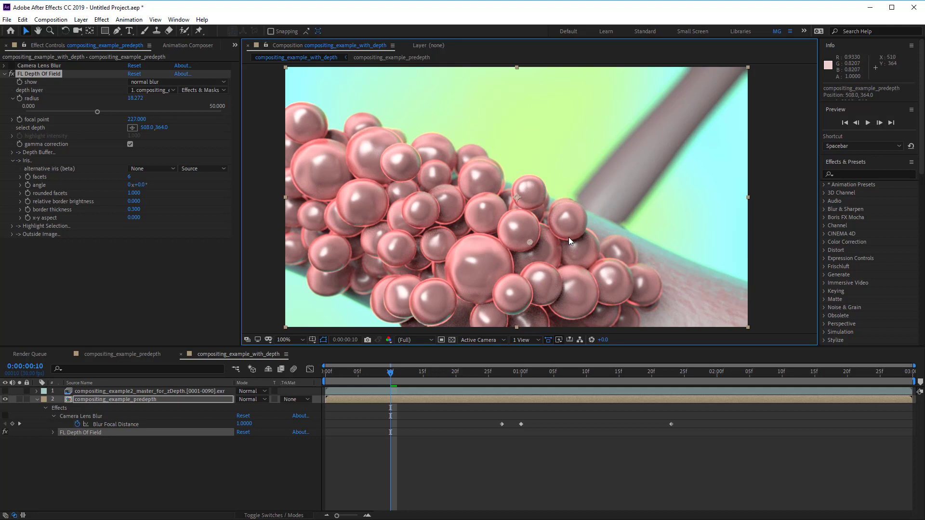
left_click(594, 225)
left_click(595, 223)
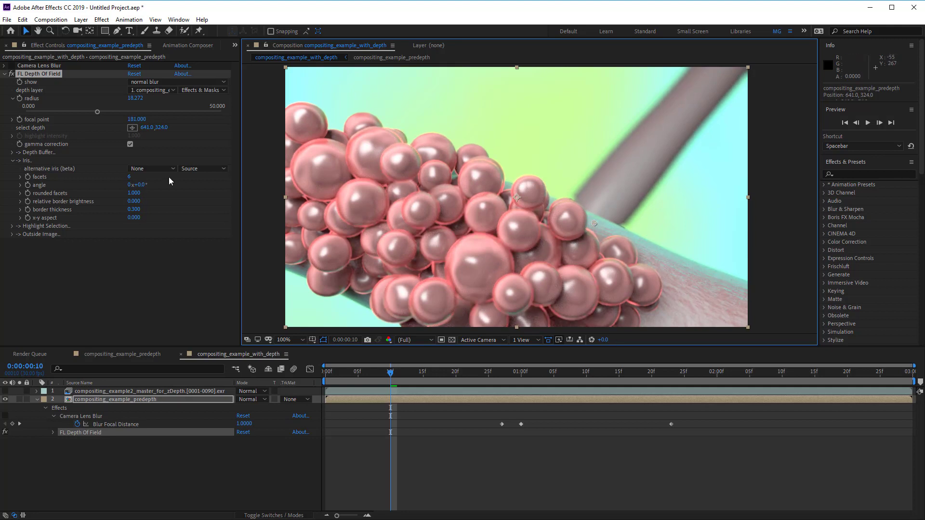
Step: Keyframe the focal point at 0:00:00:10 and add a Blur Focal Distance keyframe at 0:00:00:26
left_click(19, 119)
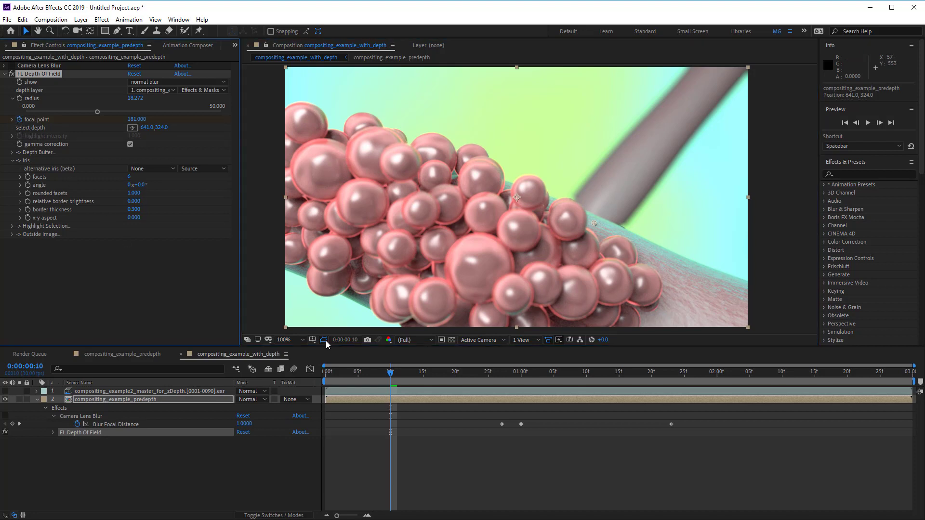
left_click_drag(392, 376, 496, 386)
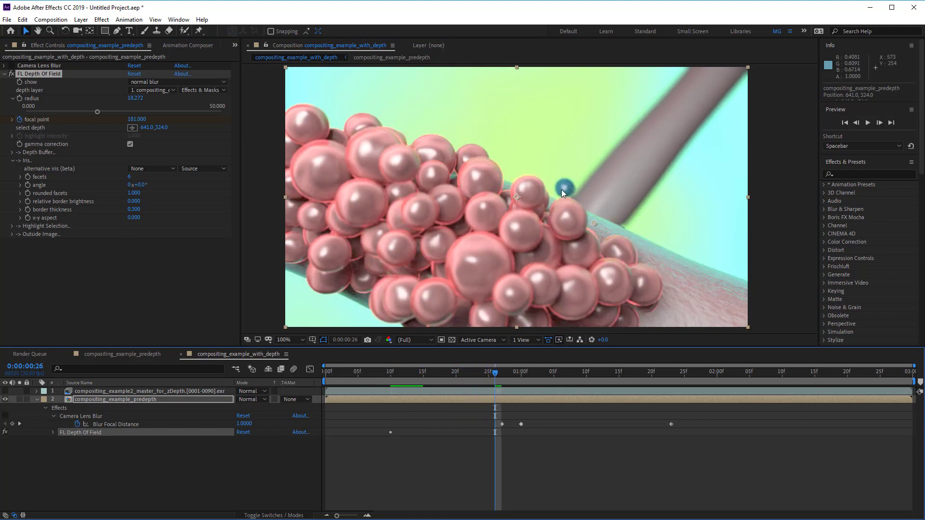
left_click(12, 424)
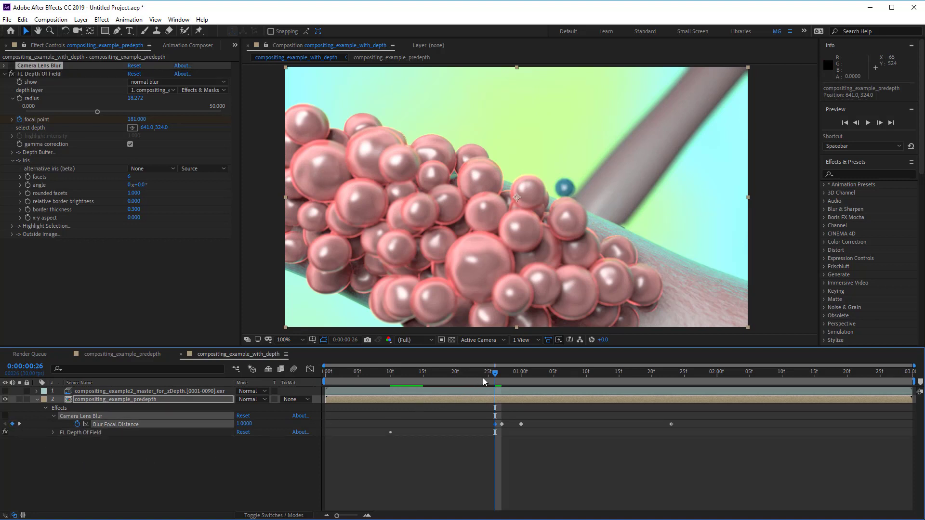
Step: At 0:00:01:00, pick the focus depth on the blue sphere to keyframe the focal point, then scrub to 0:00:02:03
left_click_drag(499, 377, 521, 377)
left_click_drag(515, 198, 576, 189)
key("ctrl+z")
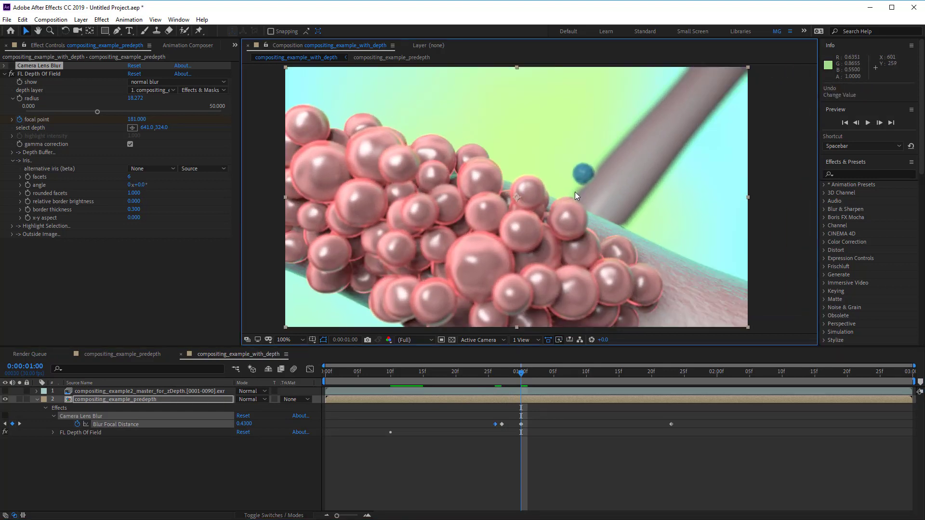
left_click(42, 127)
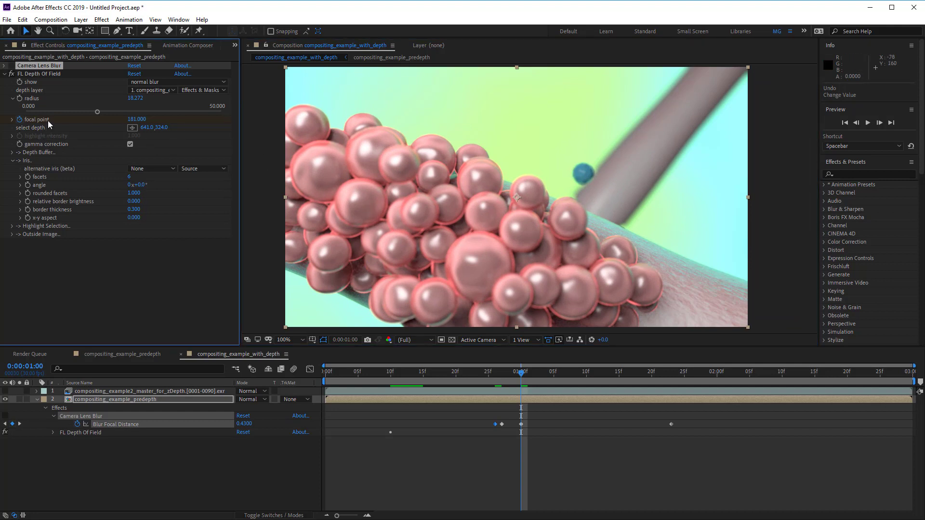
left_click(42, 71)
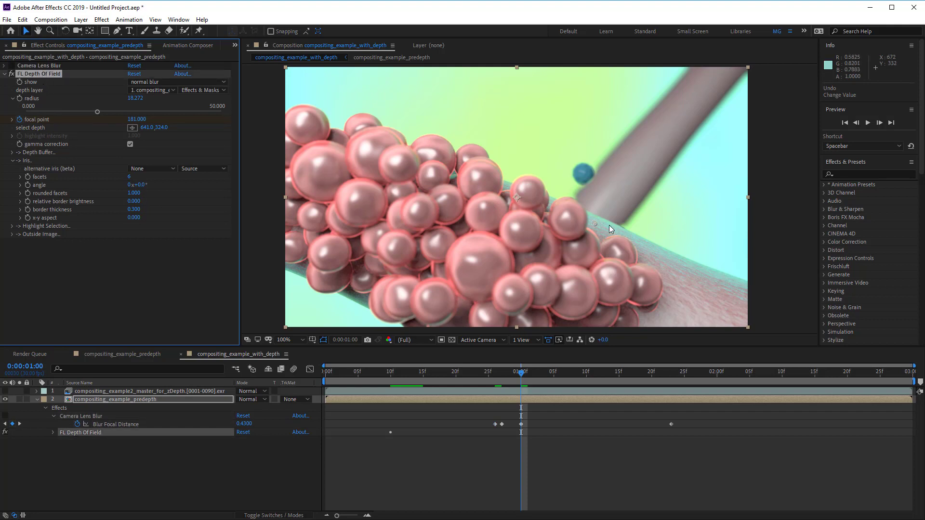
left_click_drag(594, 224, 585, 174)
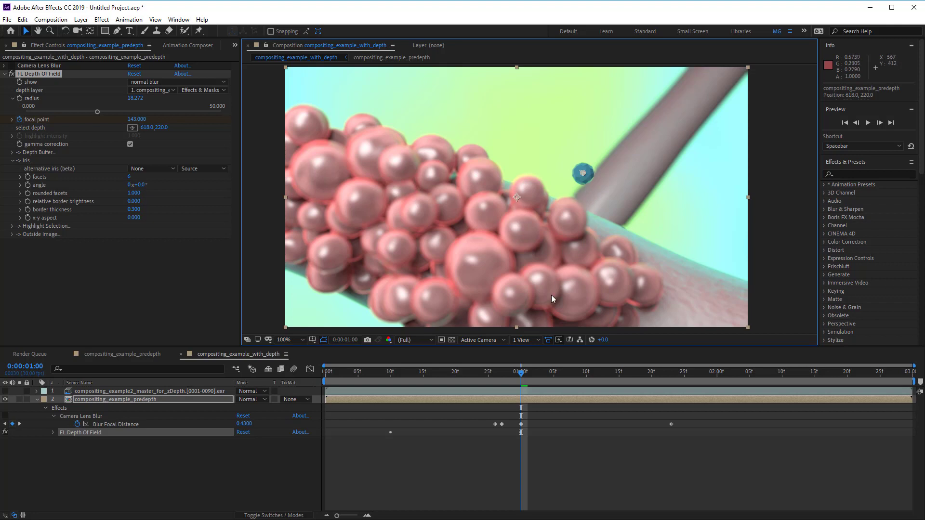
left_click_drag(523, 376, 735, 400)
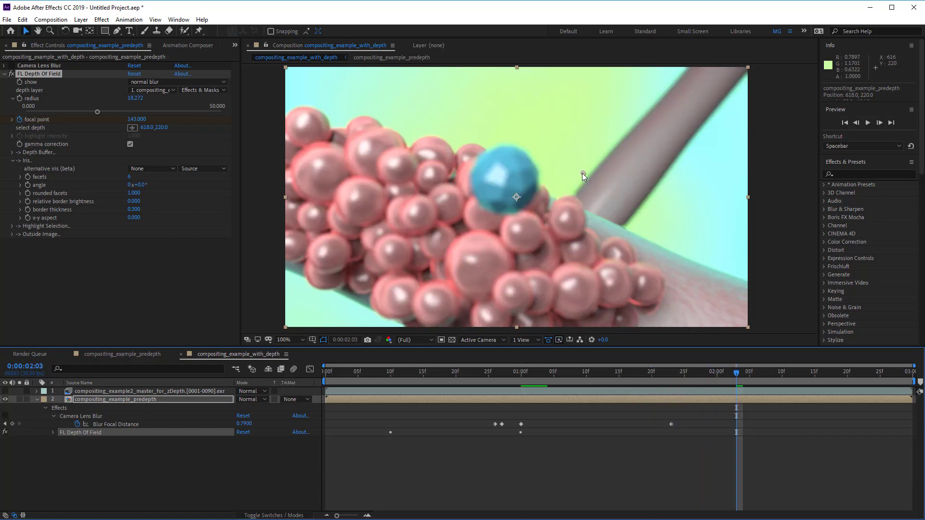
Step: At 0:00:02:03, pick the focus depth on the blue sphere to keyframe the focal point, then move to 0:00:02:09
left_click_drag(582, 173, 494, 189)
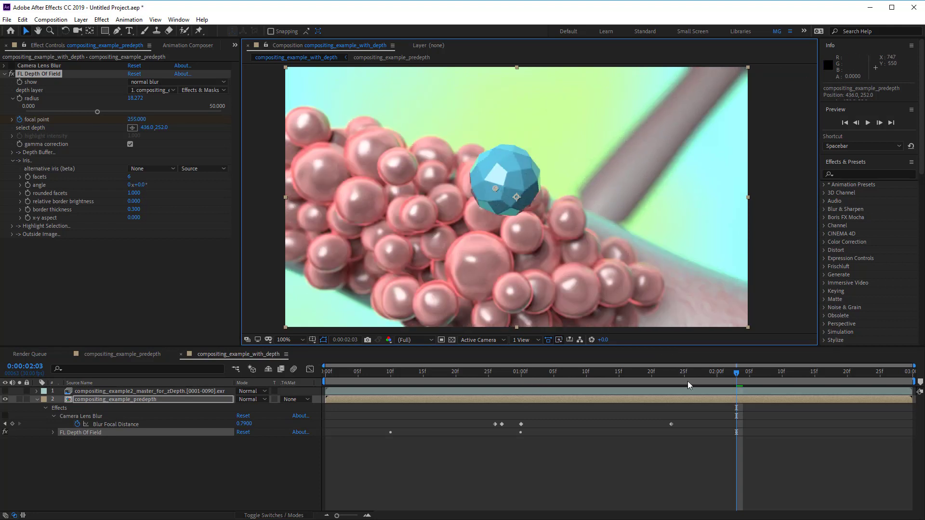
left_click(736, 372)
left_click_drag(739, 372, 776, 379)
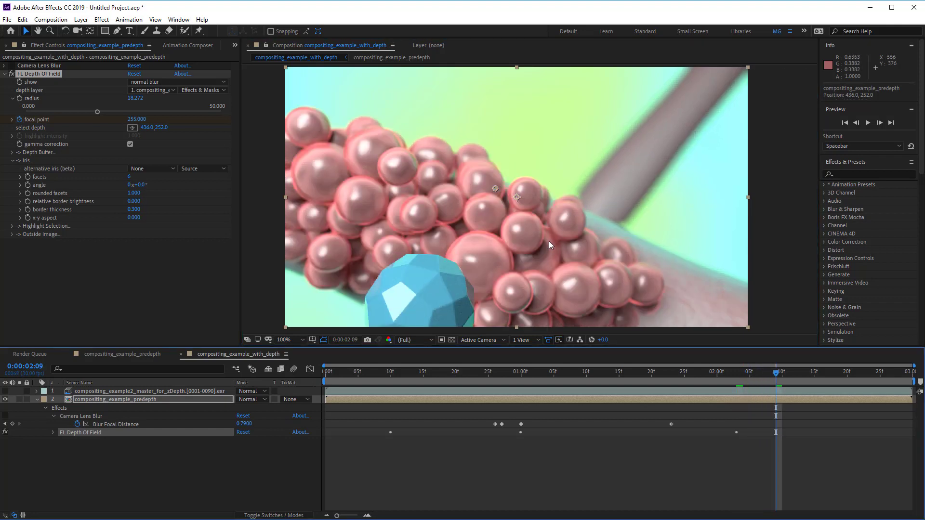
Step: At 0:00:02:09, pick the focus depth on the foreground pink spheres to keyframe the focal point
left_click_drag(518, 197, 494, 238)
key("ctrl+z")
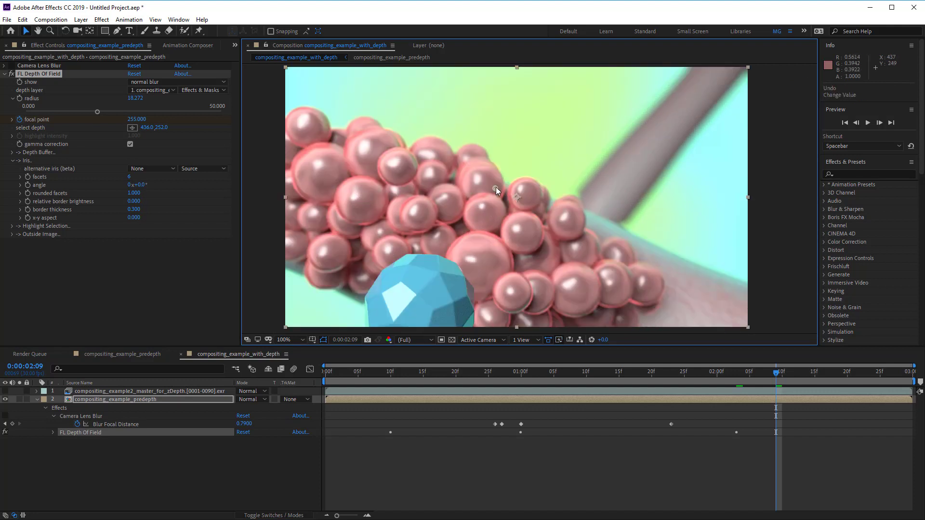
left_click_drag(496, 188, 485, 234)
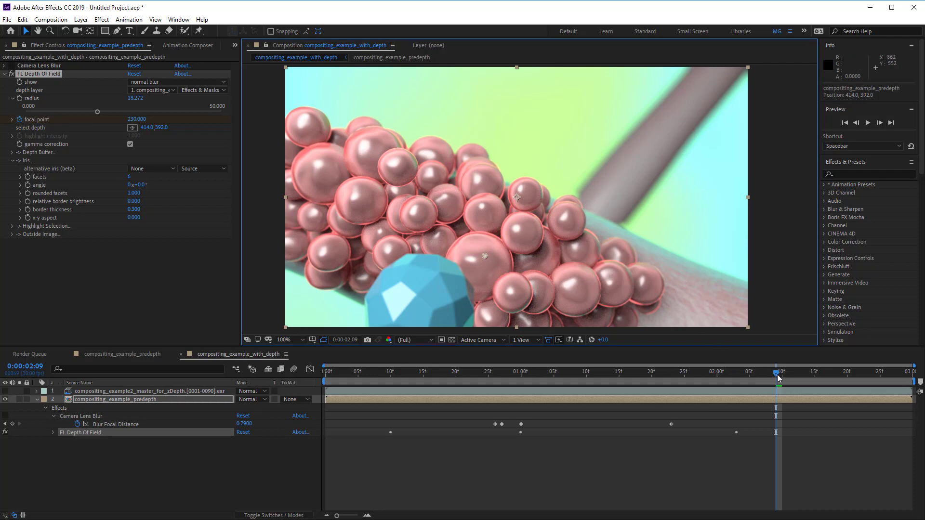
Step: Move to the end of the timeline and play back the composition preview to review the animated focus
left_click_drag(777, 378, 903, 396)
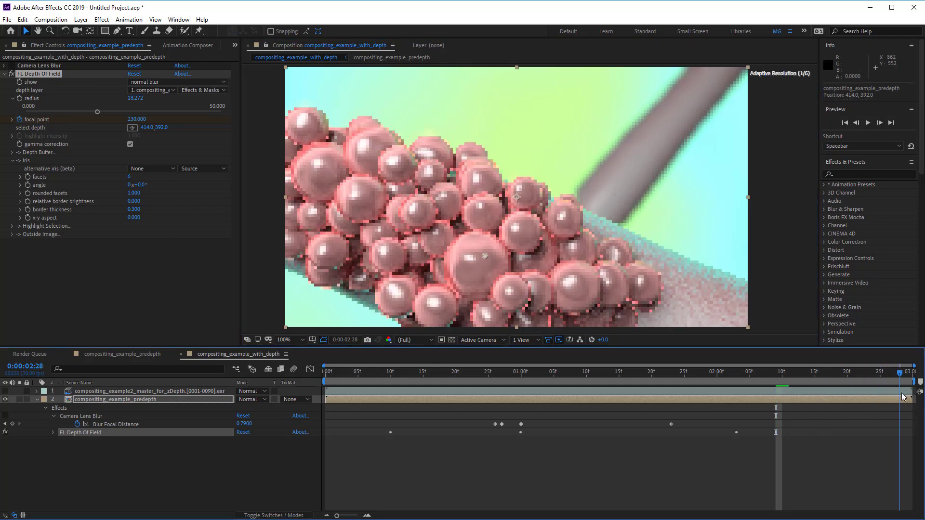
key("space")
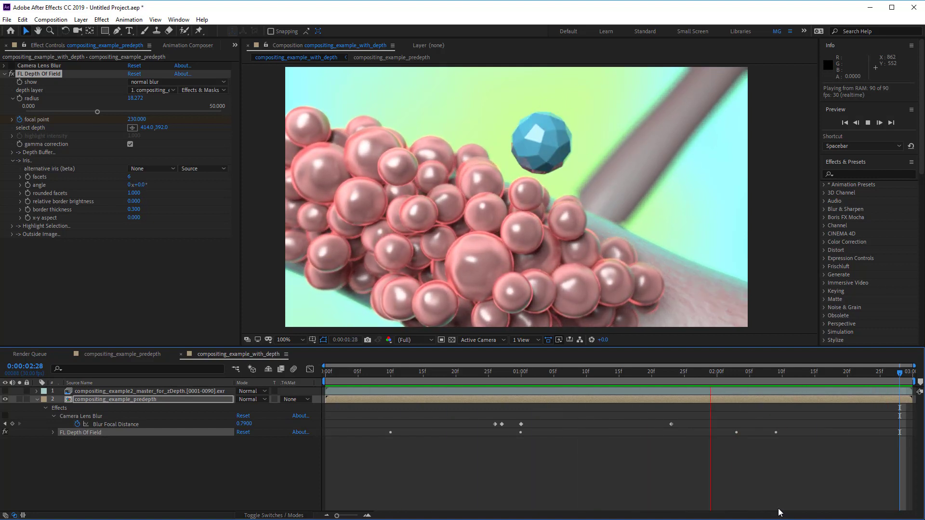
key("space")
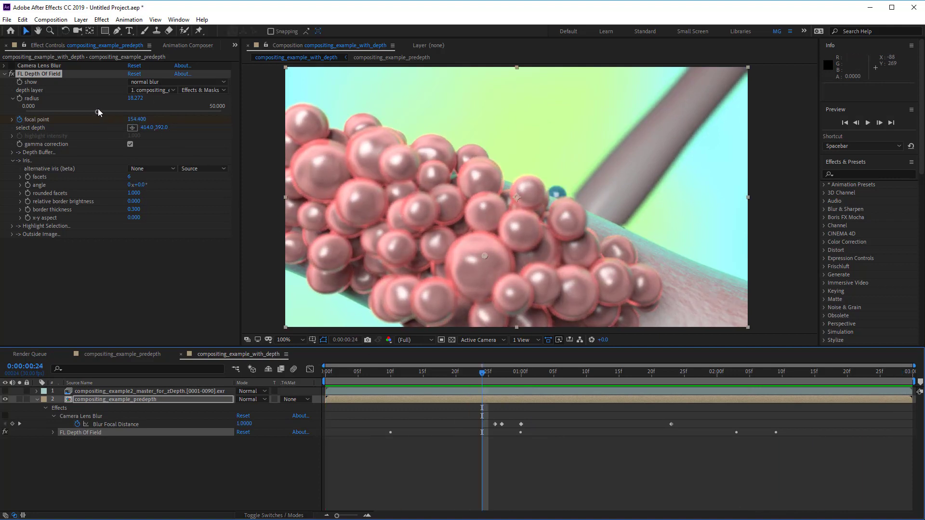
Step: Increase the depth-of-field radius to about 36.3 and play the preview again
left_click_drag(98, 112, 139, 112)
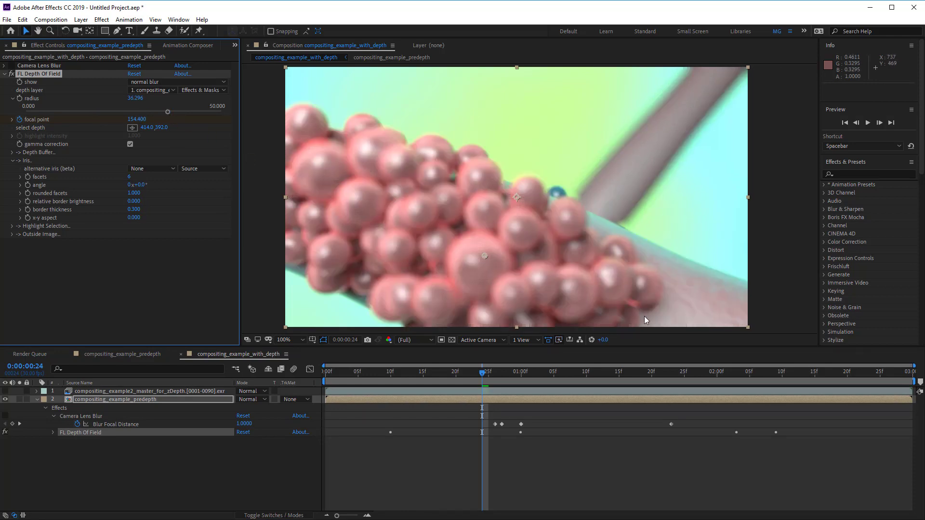
key("space")
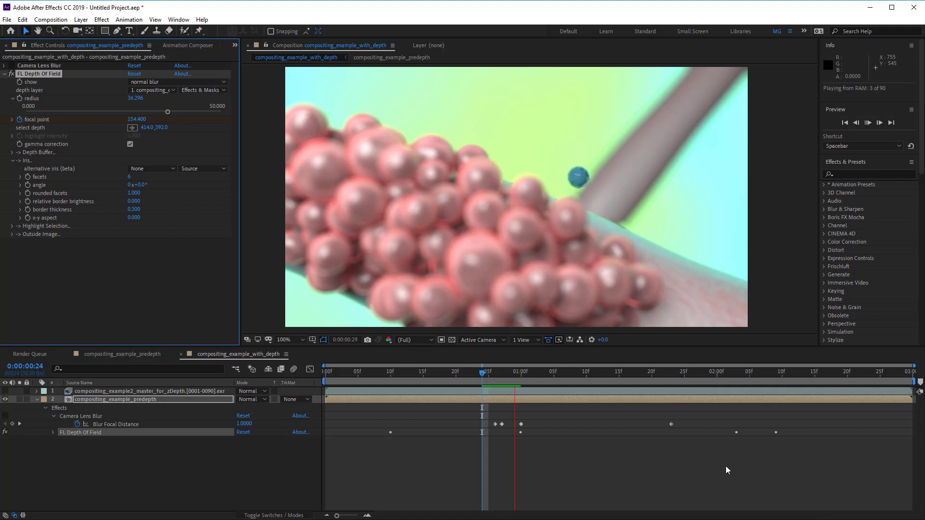